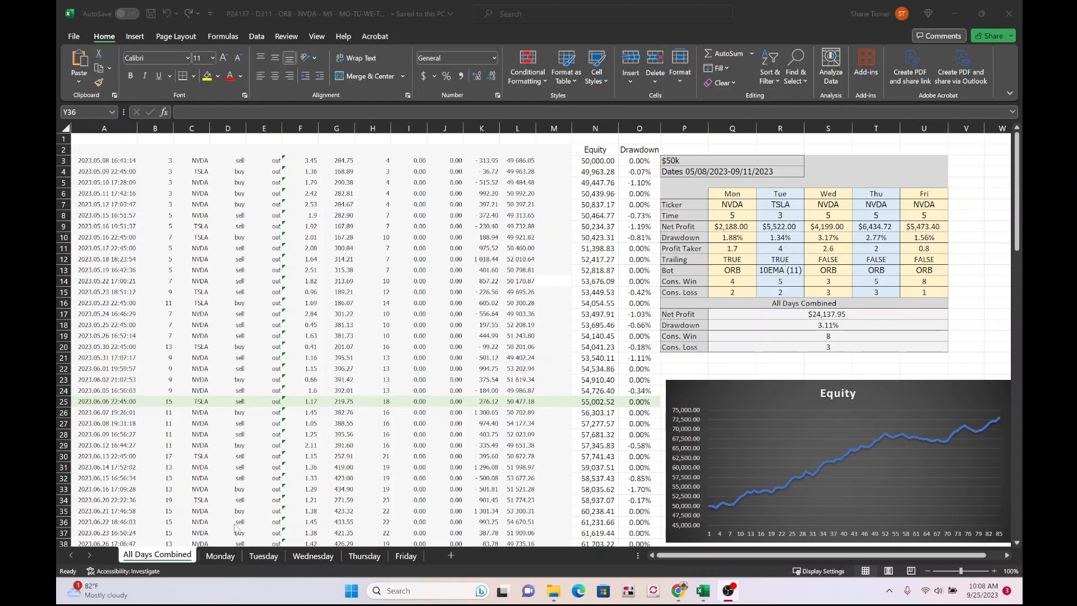
Examine the strategy tester reports on the Monday, Tuesday and Wednesday sheets and return to the All Days Combined sheet
left_click(229, 559)
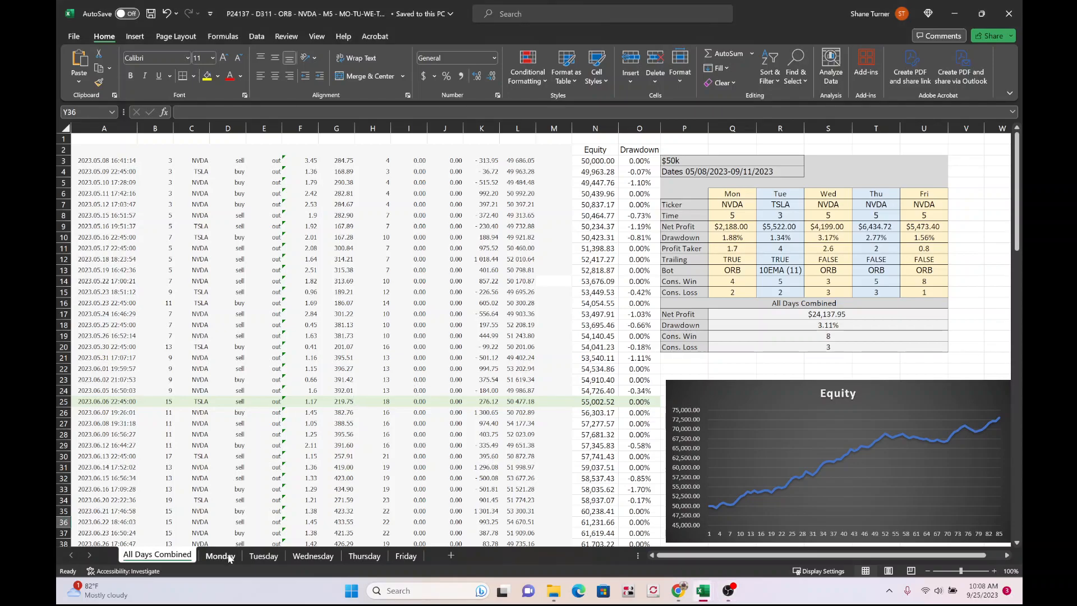
scroll(296, 461, "up", 20)
scroll(296, 461, "up", 16)
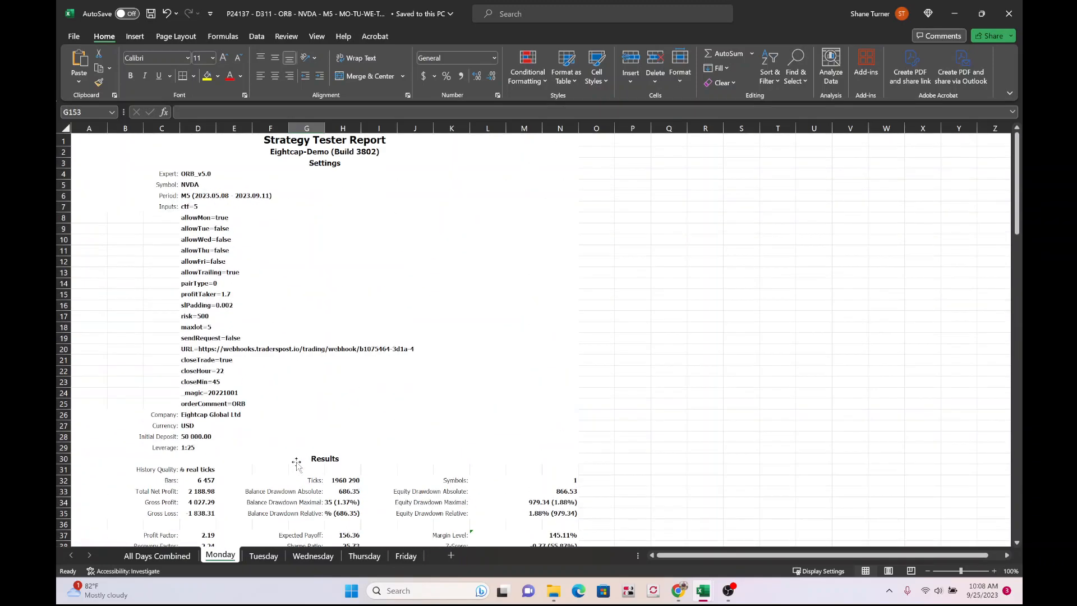
scroll(297, 461, "down", 13)
scroll(297, 465, "up", 9)
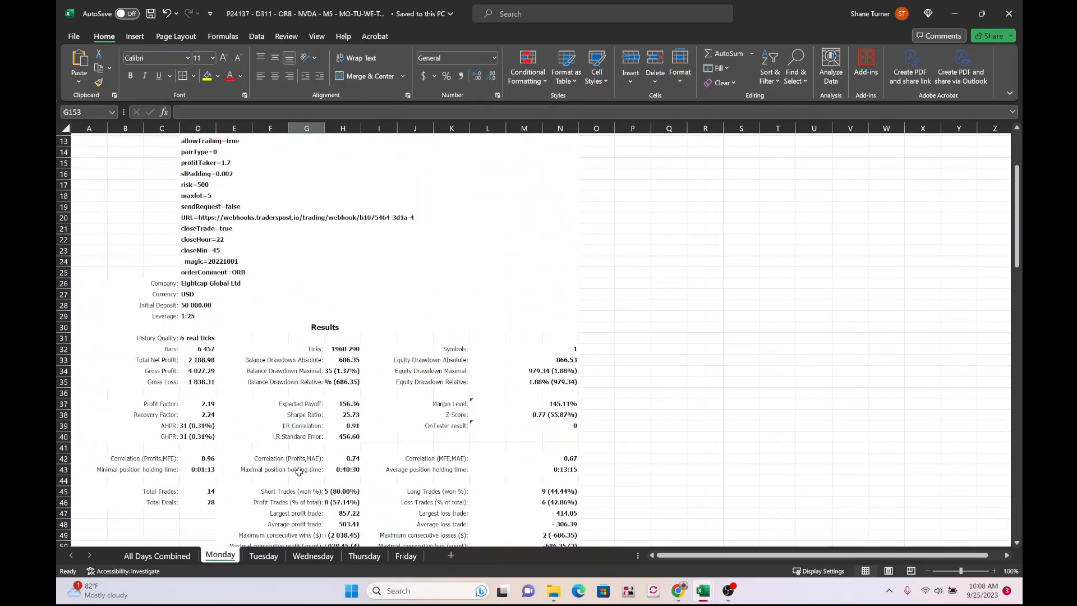
left_click(263, 556)
scroll(343, 420, "up", 7)
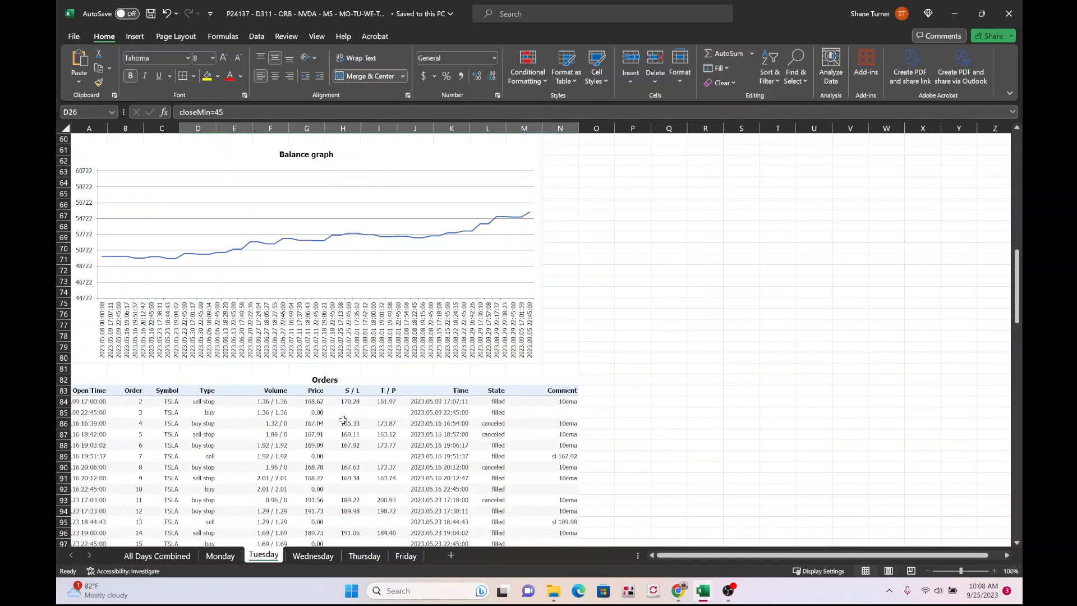
scroll(343, 420, "up", 13)
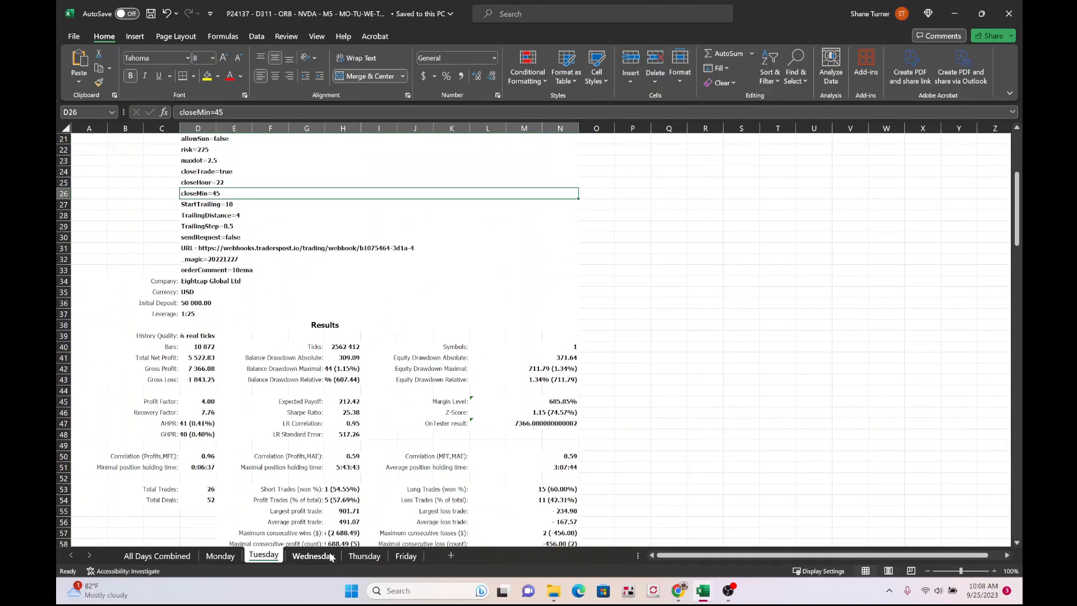
left_click(313, 555)
scroll(391, 476, "down", 20)
scroll(391, 445, "down", 2)
scroll(310, 466, "down", 4)
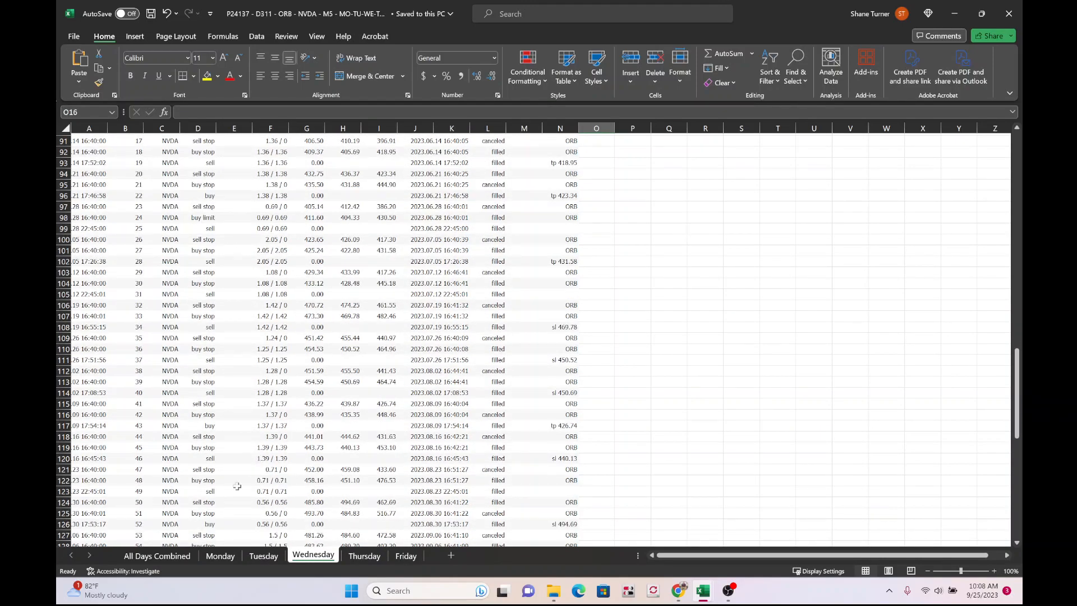
left_click(150, 557)
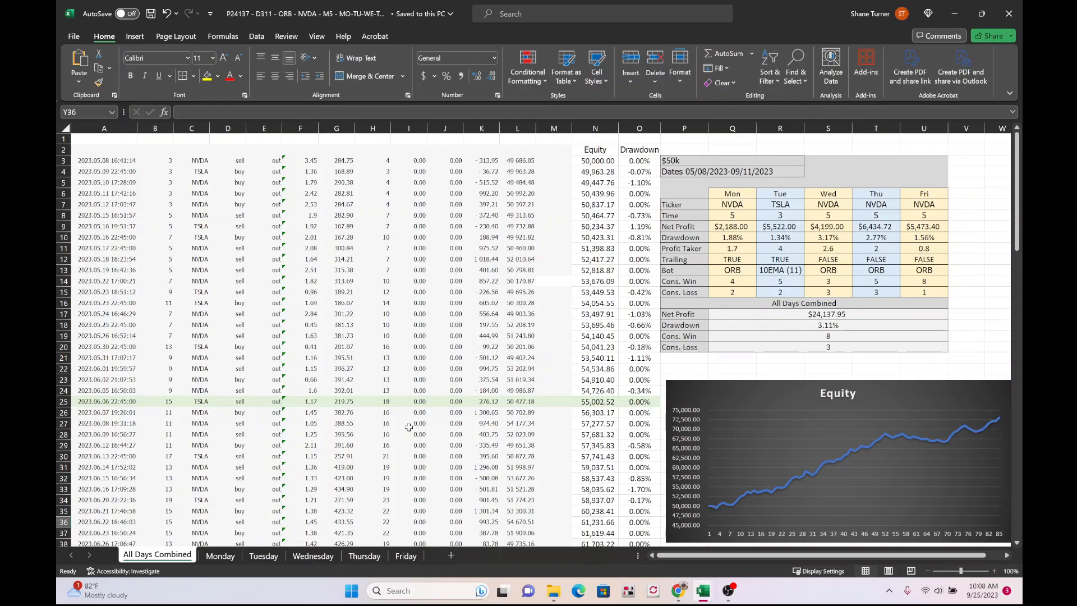
Add a new worksheet named "example" and place it before the All Days Combined sheet
left_click(451, 556)
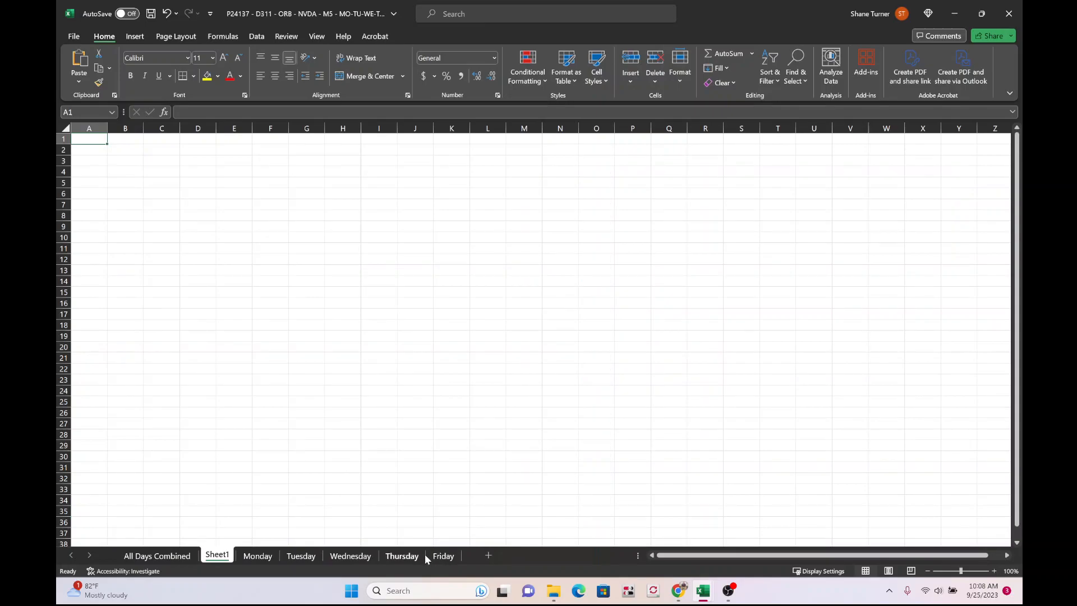
double_click(213, 554)
key("BackSpace")
type("example")
key("Return")
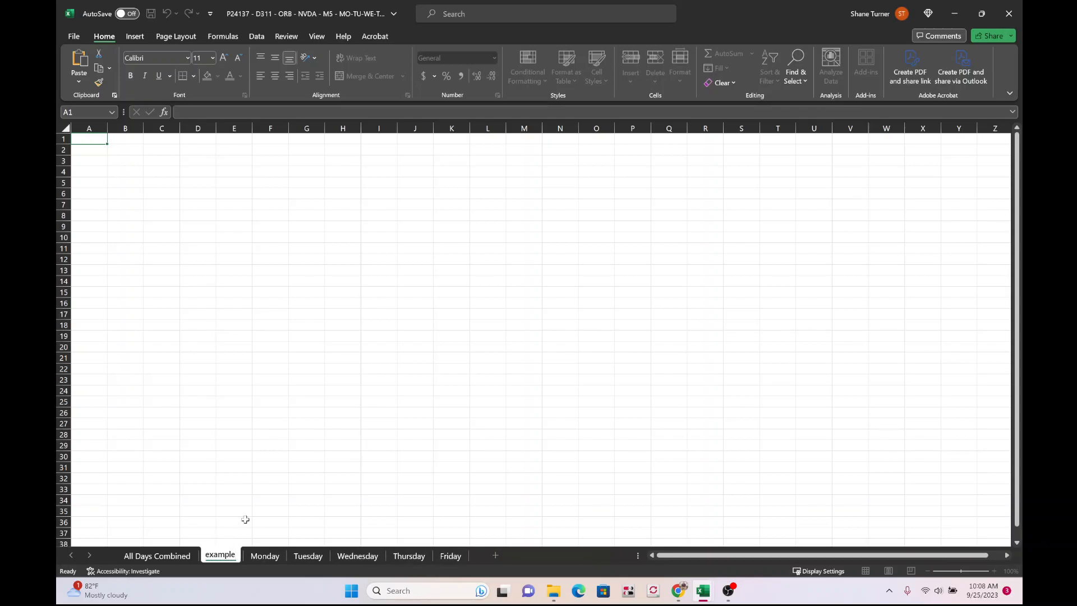
left_click(245, 519)
left_click_drag(137, 559, 140, 558)
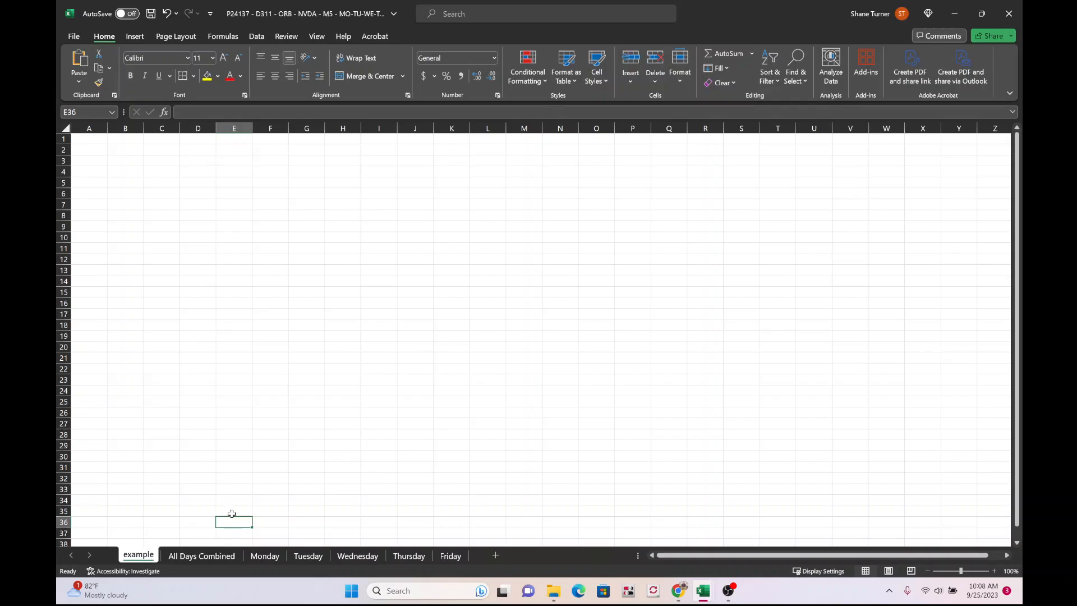
Copy the Deals rows A120:N148 from the Monday sheet, leaving out the header and totals rows
left_click(219, 556)
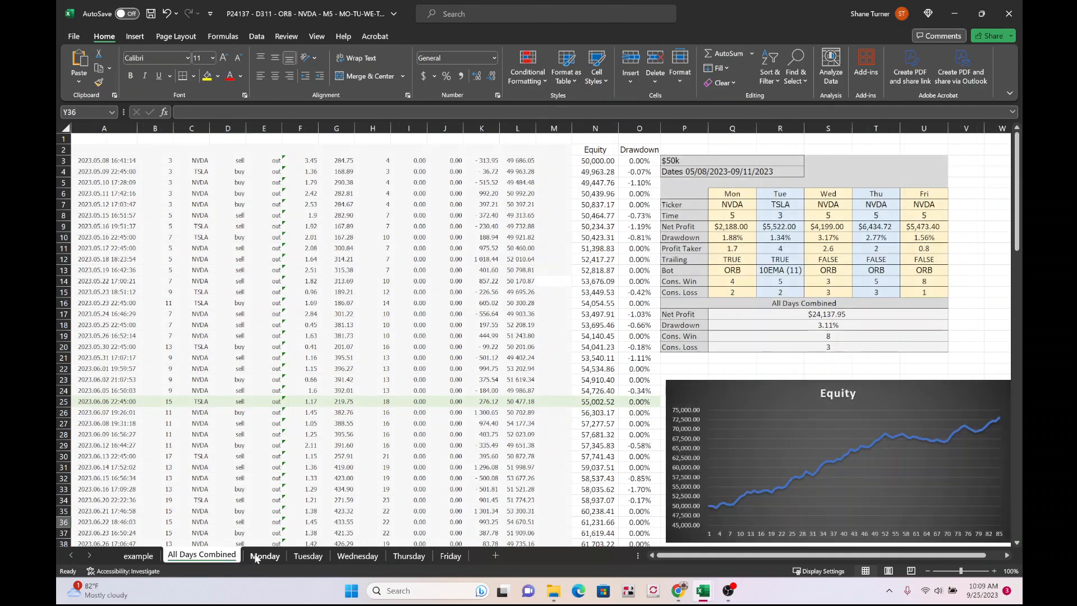
left_click(260, 557)
scroll(266, 405, "down", 15)
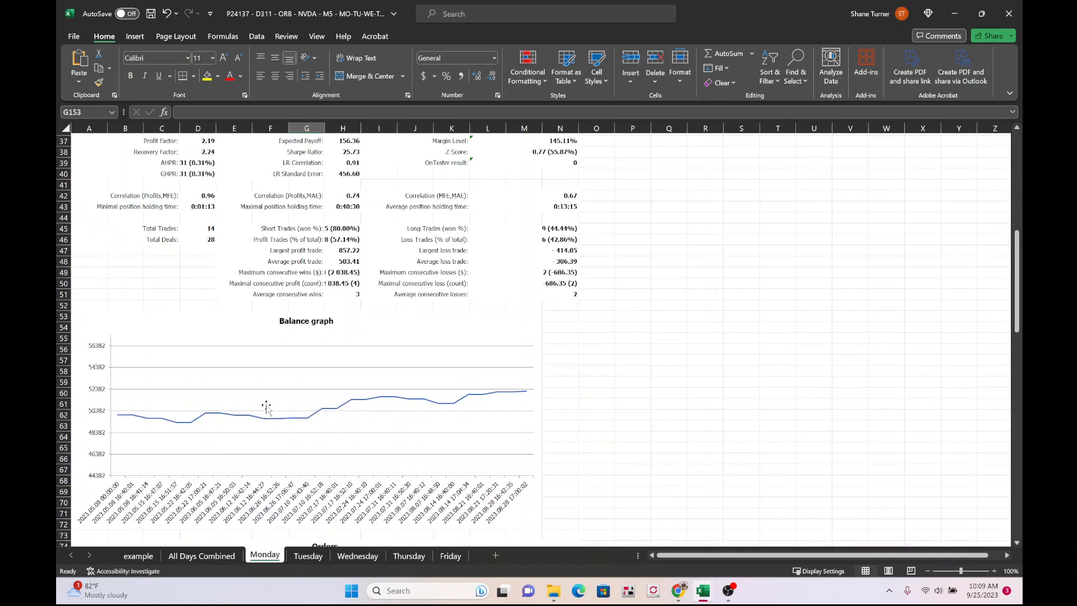
scroll(266, 405, "down", 15)
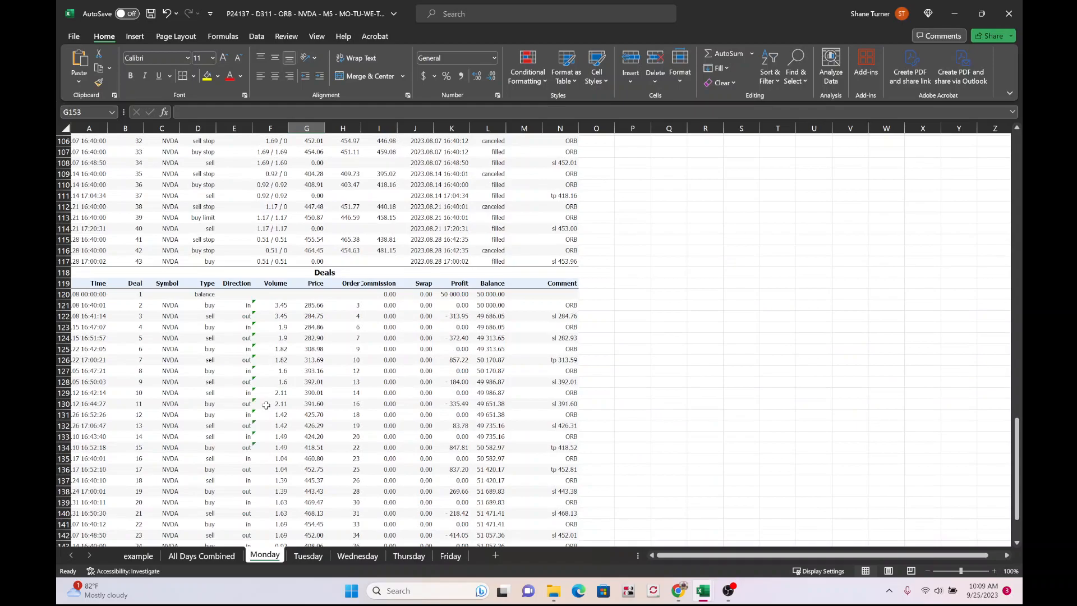
left_click(317, 275)
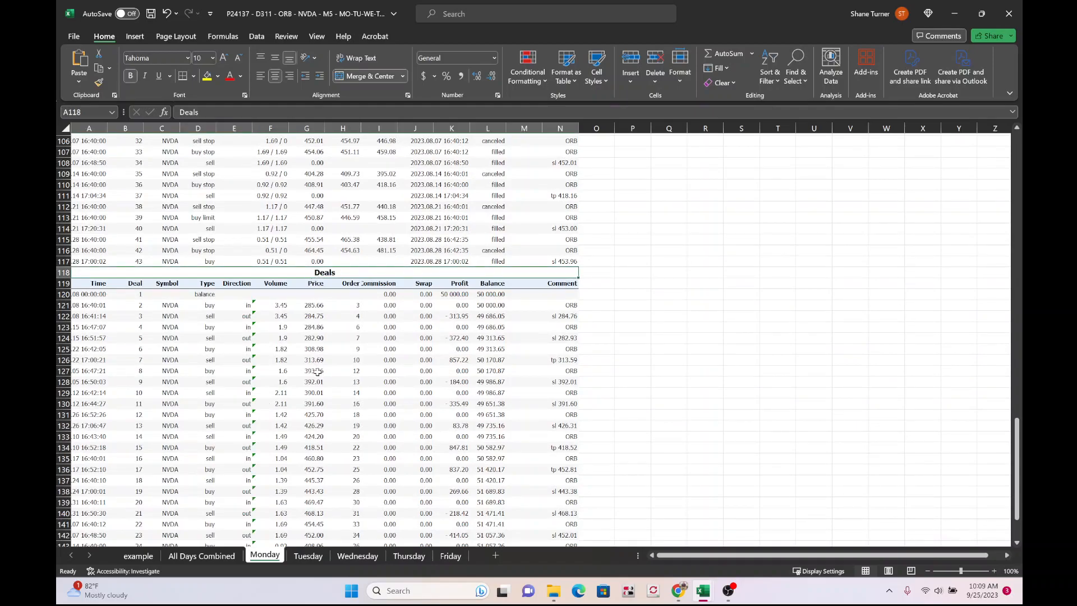
scroll(317, 372, "down", 6)
scroll(317, 372, "up", 5)
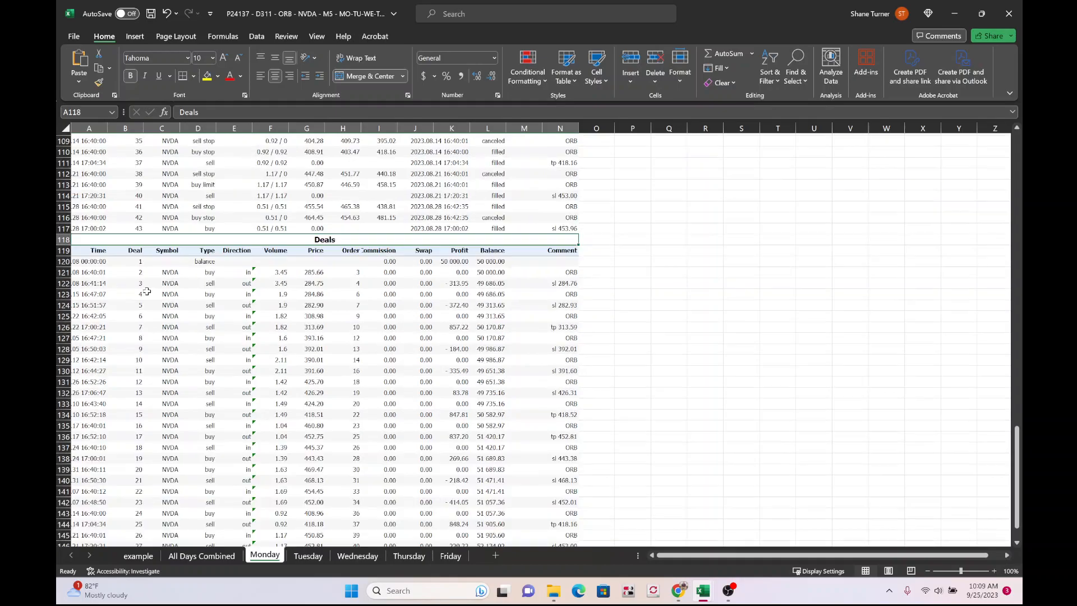
left_click(126, 262)
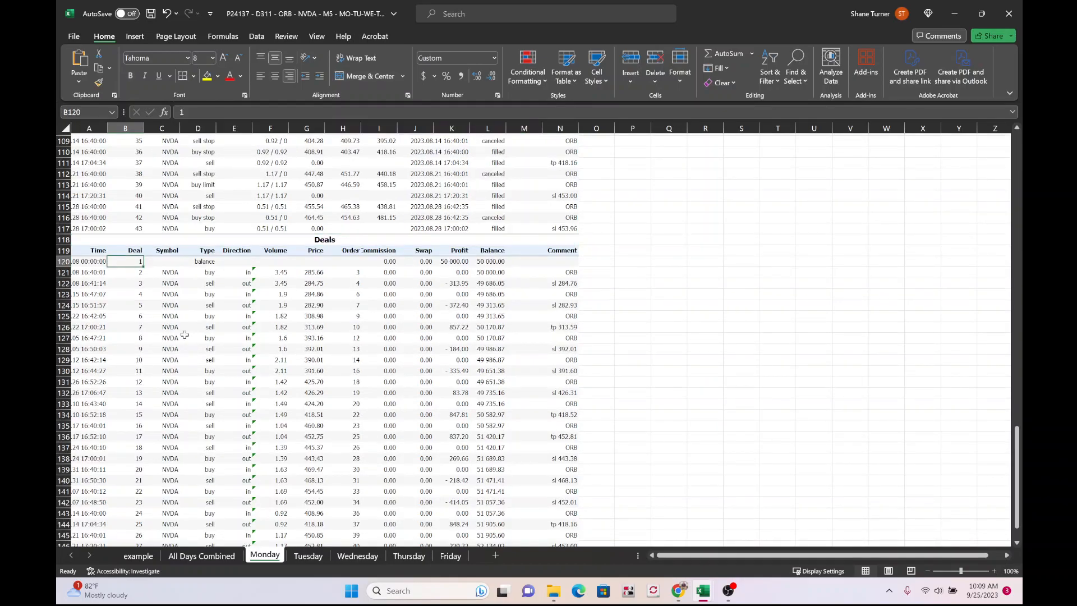
key("Left")
scroll(511, 439, "down", 3)
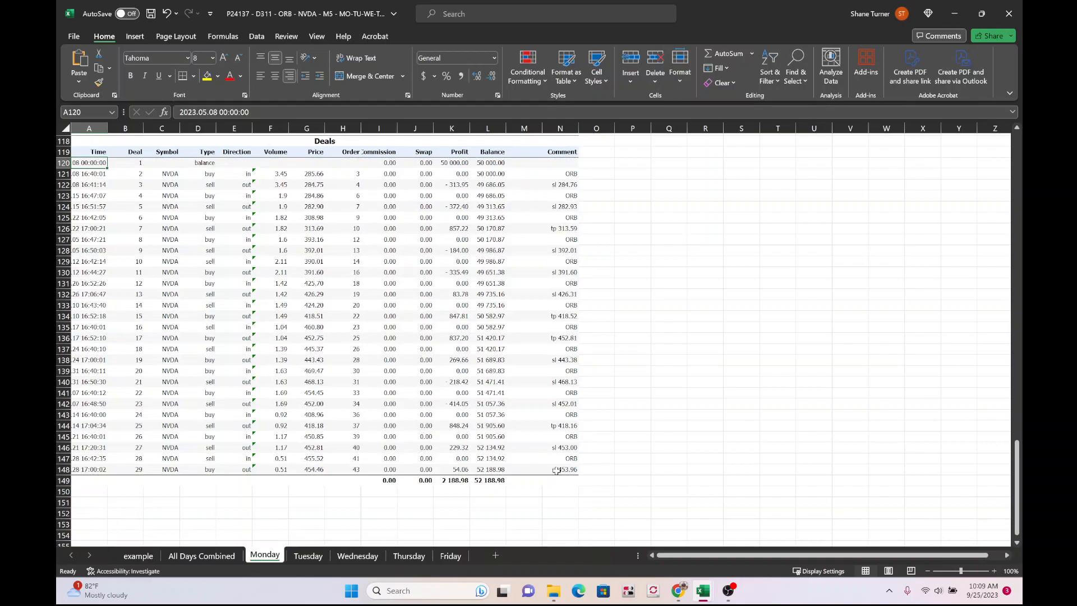
left_click(556, 471, "shift")
key("ctrl+c")
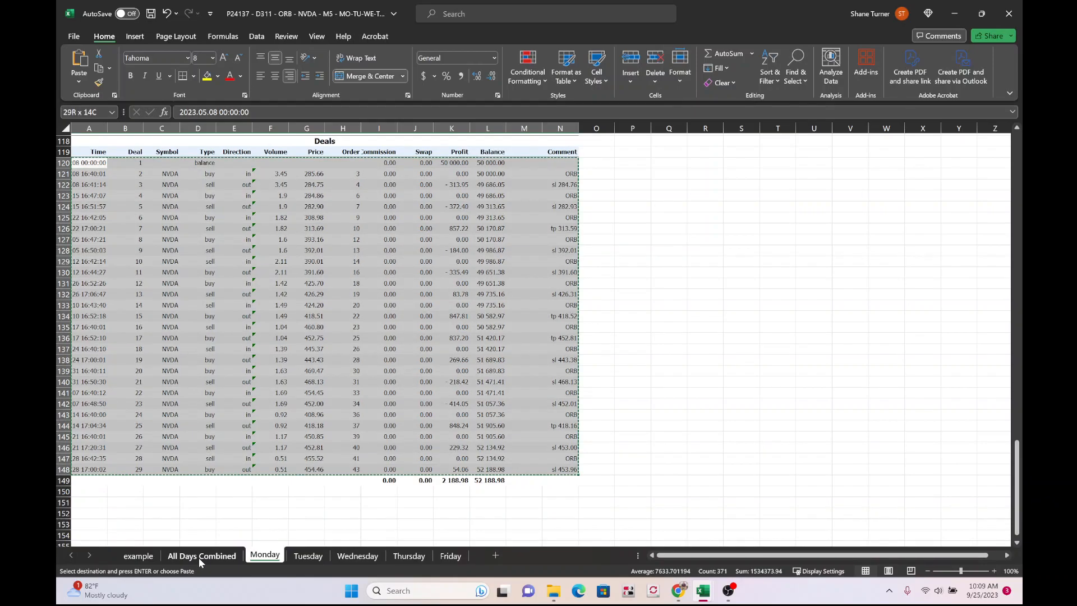
Paste the copied Monday deals into the example sheet starting at cell A2
left_click(137, 555)
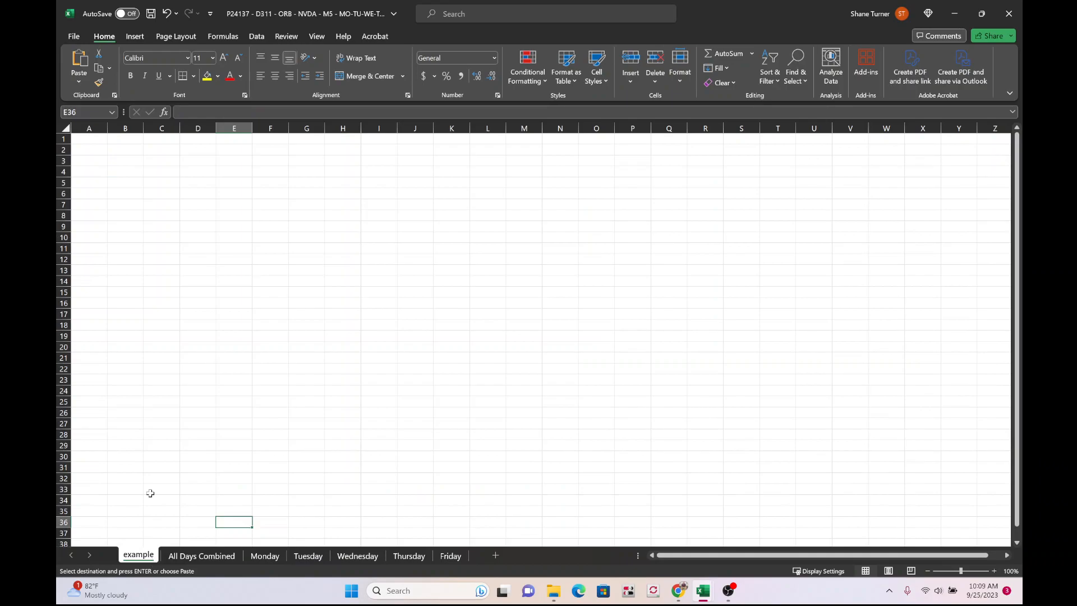
left_click(103, 153)
key("ctrl+v")
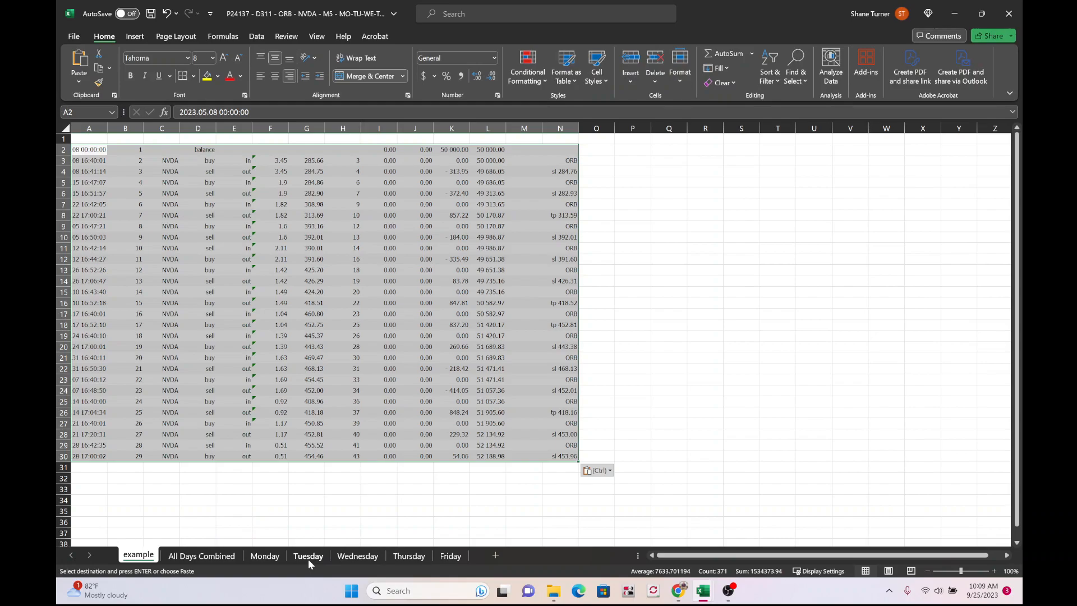
Select the Deals rows A153:N205 on the Tuesday sheet for copying, leaving out the header and totals rows
left_click(307, 556)
scroll(317, 424, "down", 20)
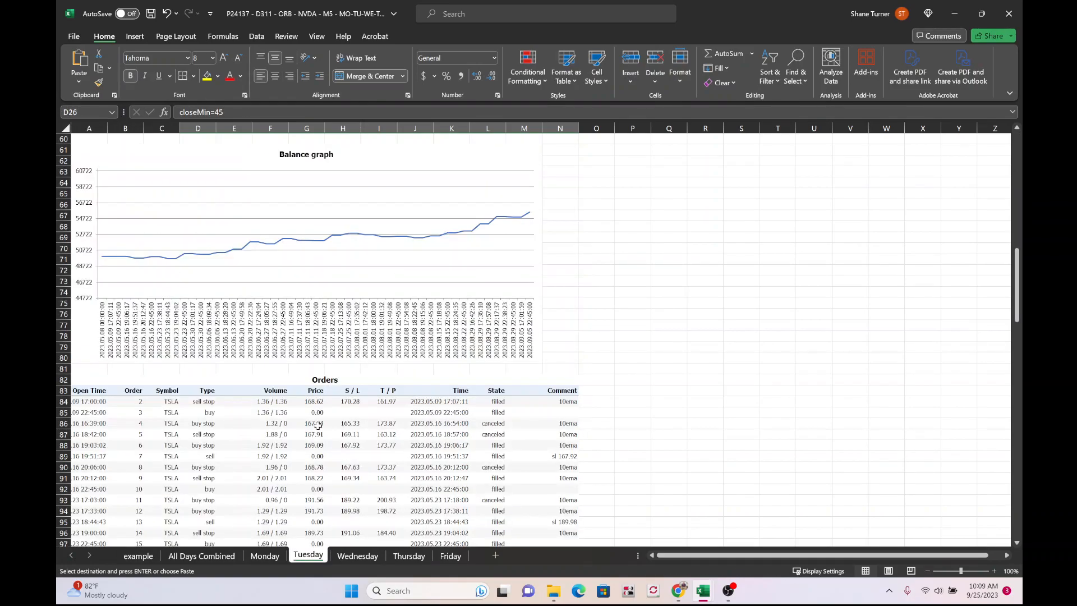
scroll(318, 425, "down", 5)
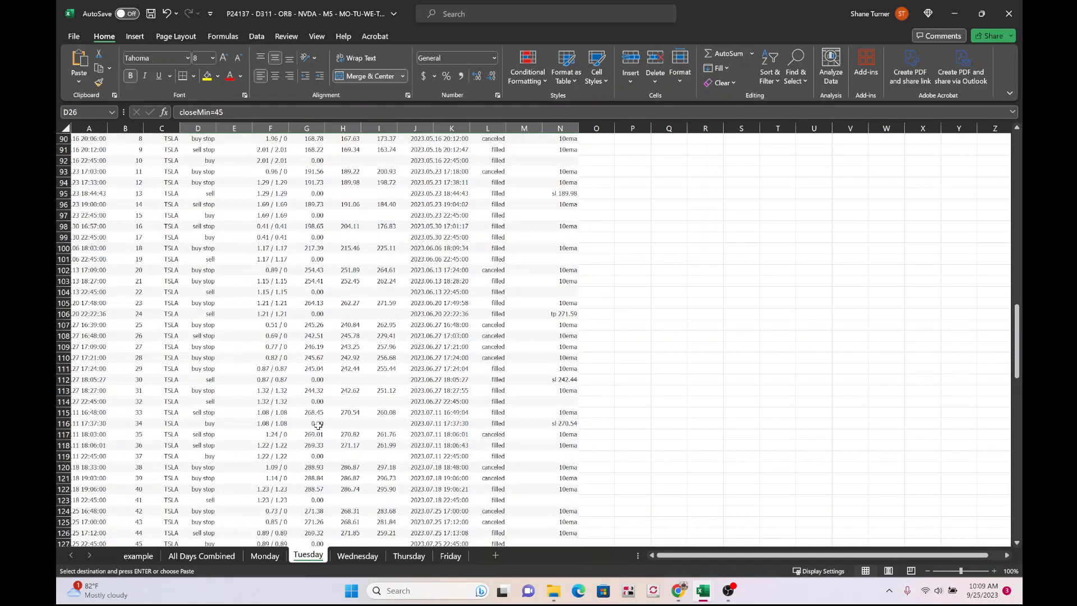
scroll(318, 424, "down", 20)
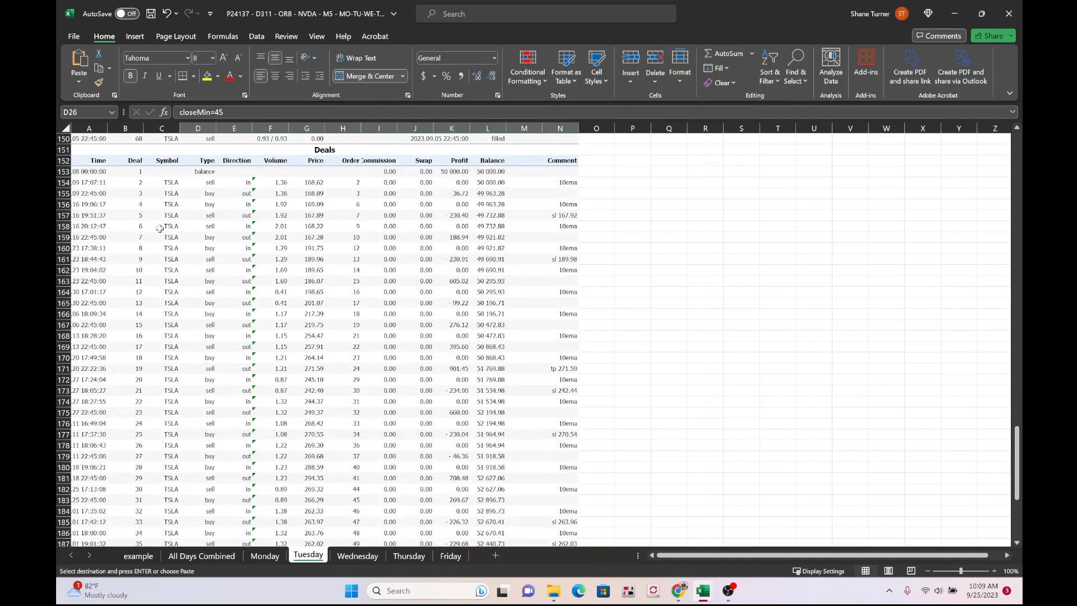
left_click(89, 171)
scroll(513, 436, "down", 10)
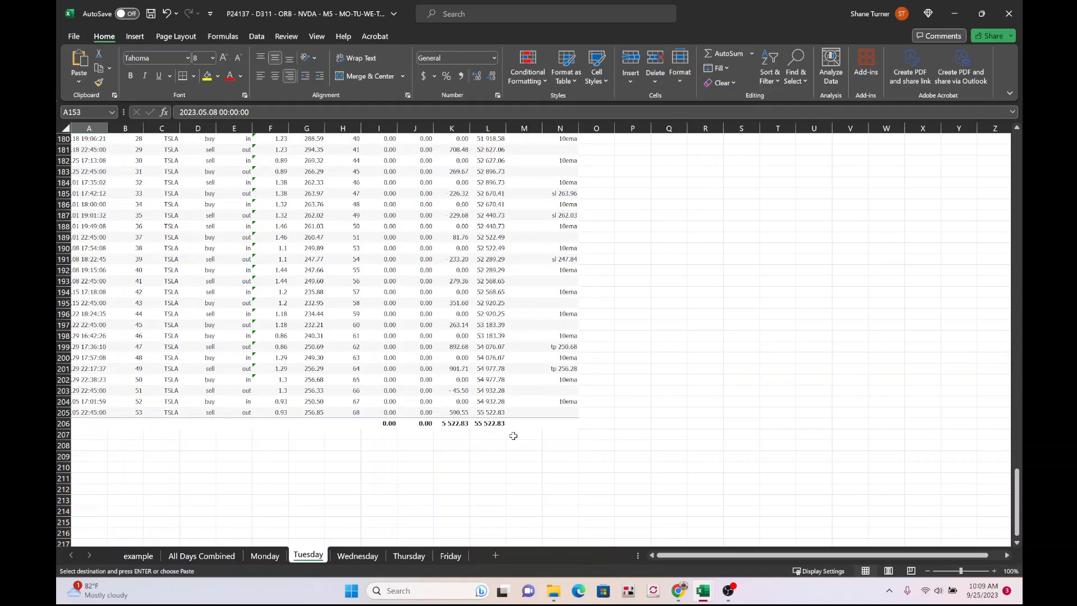
left_click(560, 413, "shift")
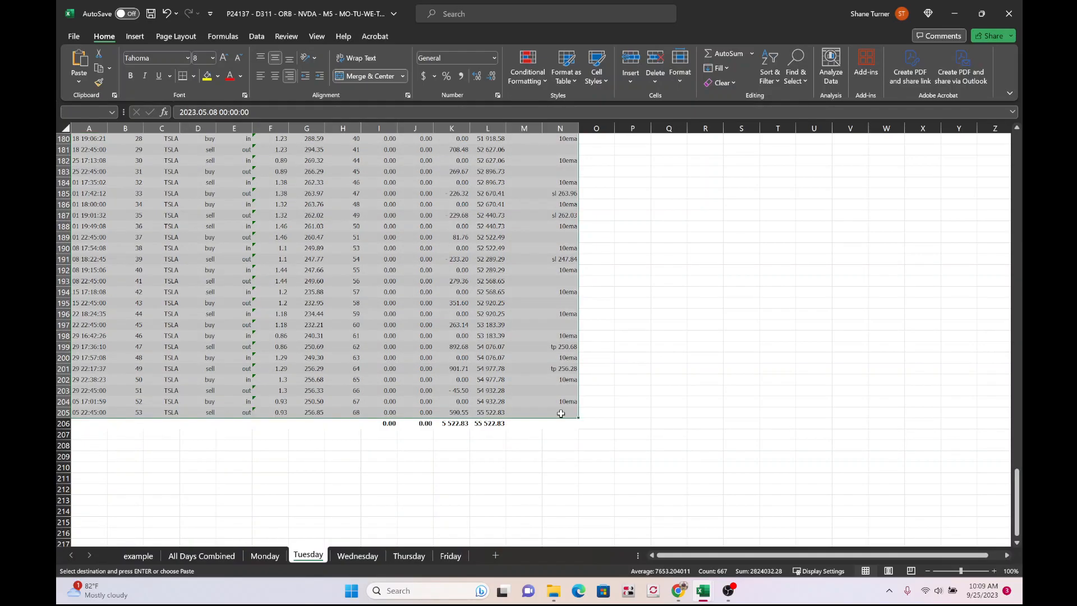
Paste the Tuesday deals into the example sheet directly below the Monday deals, starting at cell A31
left_click(148, 557)
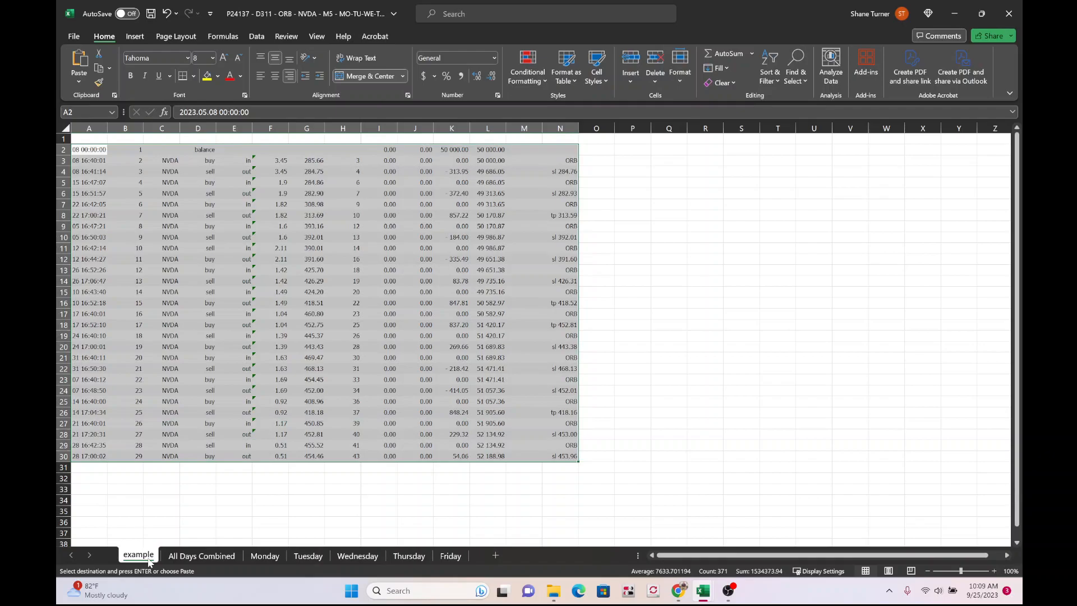
left_click(100, 465)
key("ctrl+v")
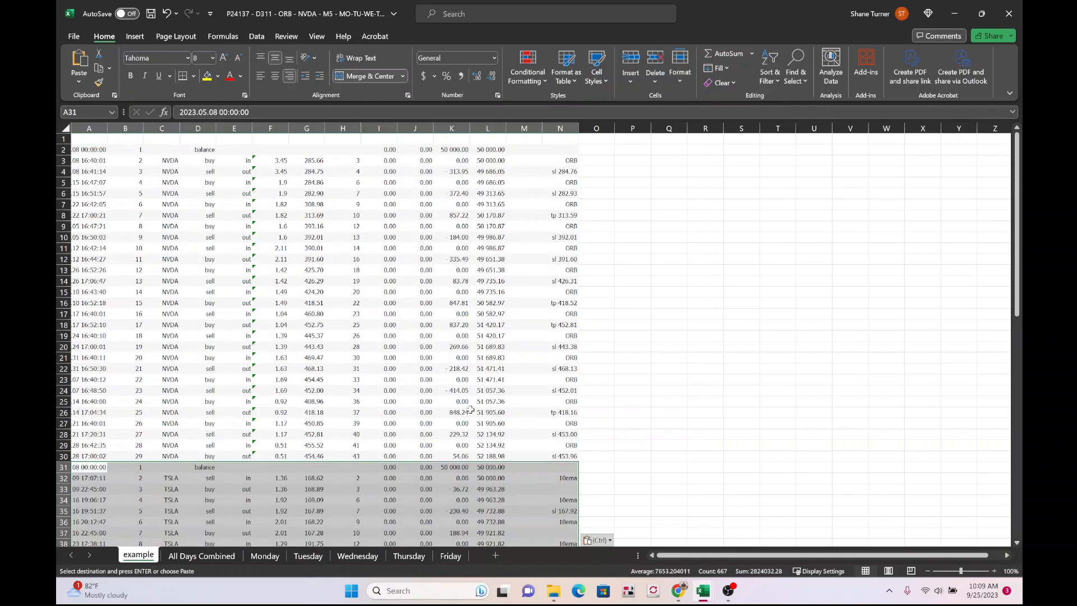
left_click(594, 392)
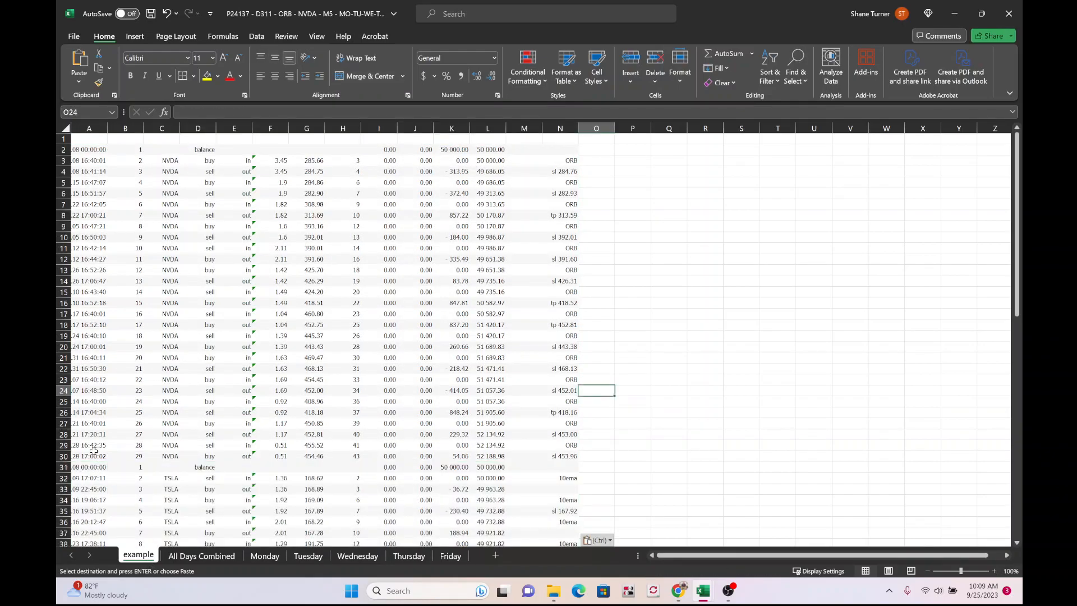
Delete row 31, the opening balance row of the pasted Tuesday deals, from the example sheet
left_click(65, 466)
right_click(65, 466)
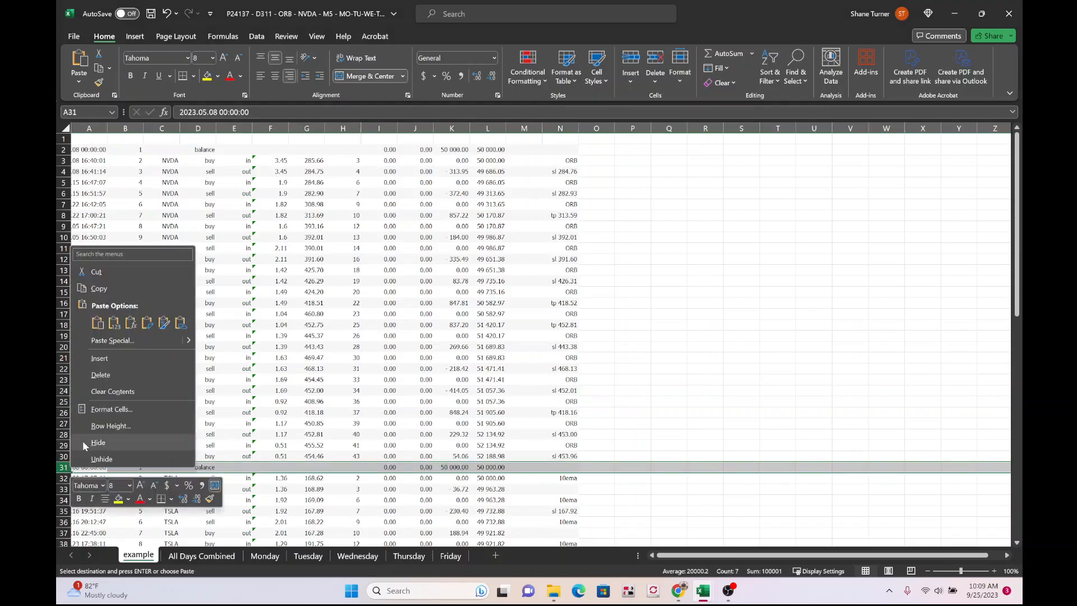
left_click(104, 379)
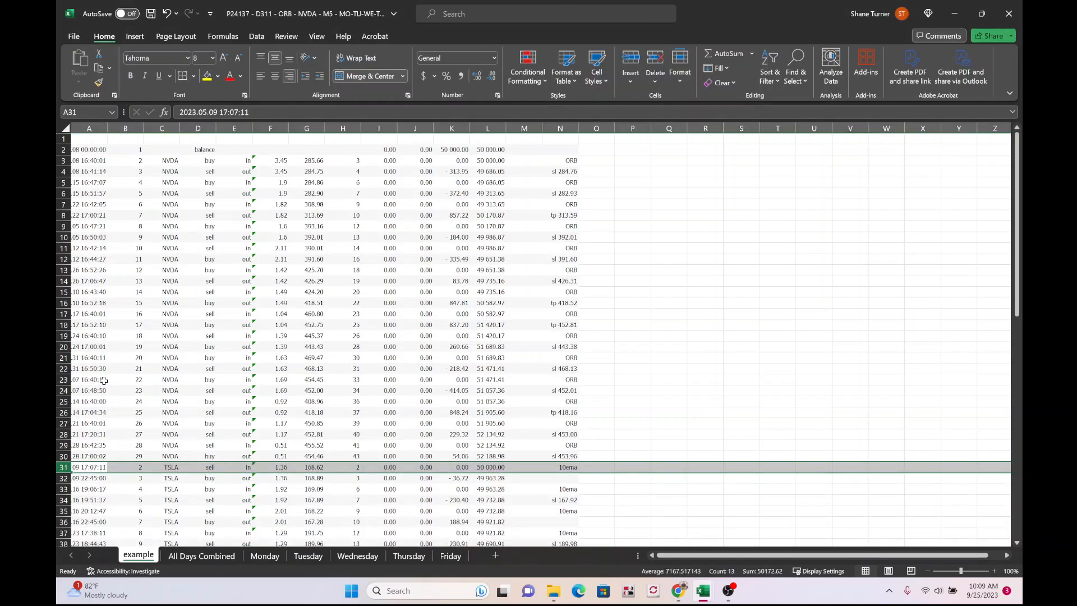
left_click(642, 291)
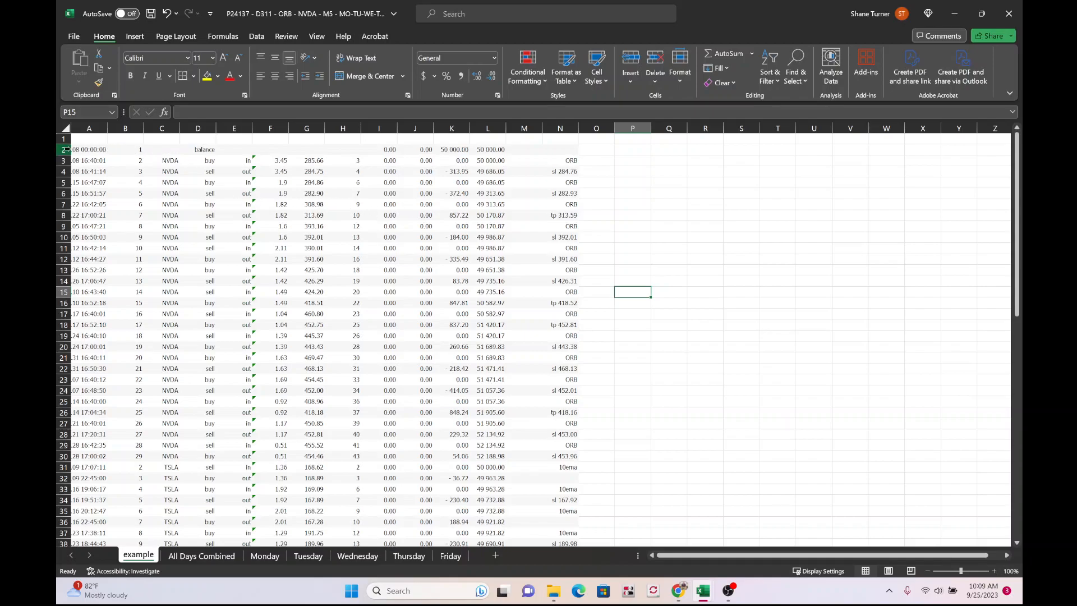
Delete row 2, the opening balance row of the Monday deals, from the example sheet, using the All Days Combined sheet as reference
left_click(226, 557)
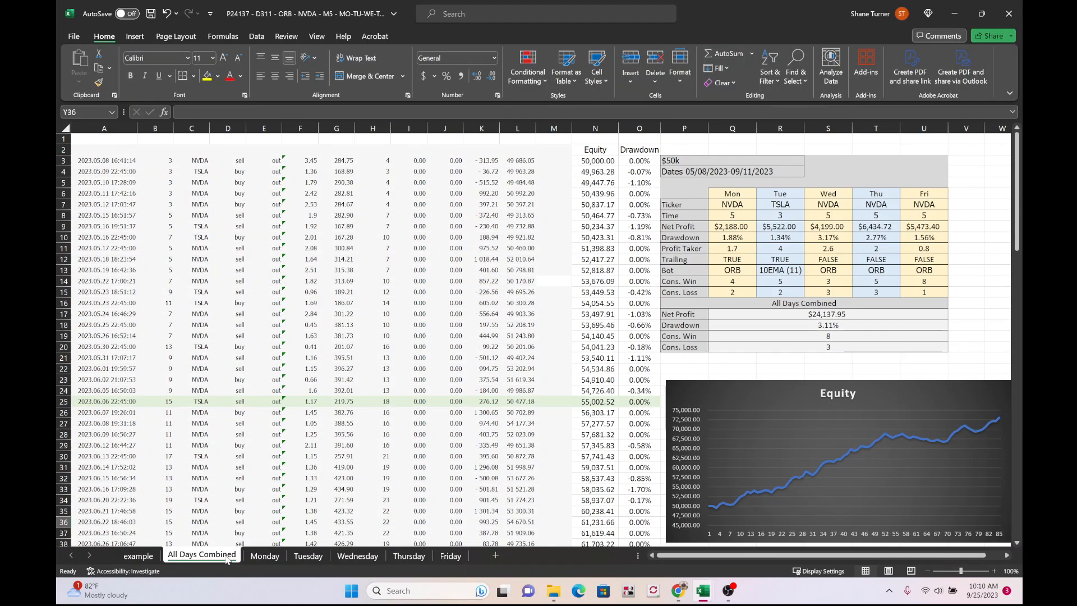
left_click(138, 555)
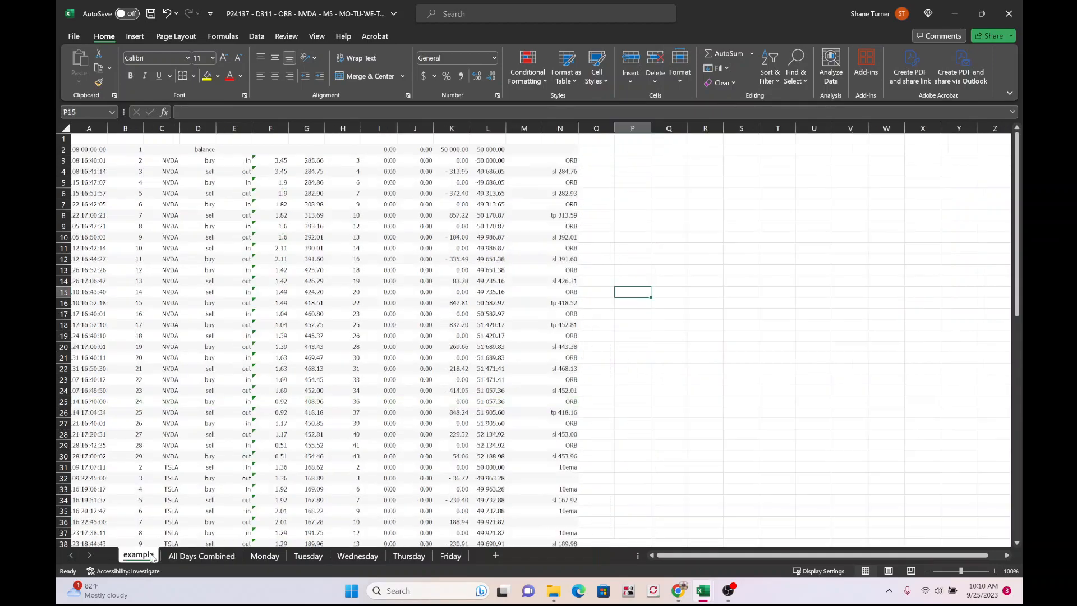
left_click(65, 149)
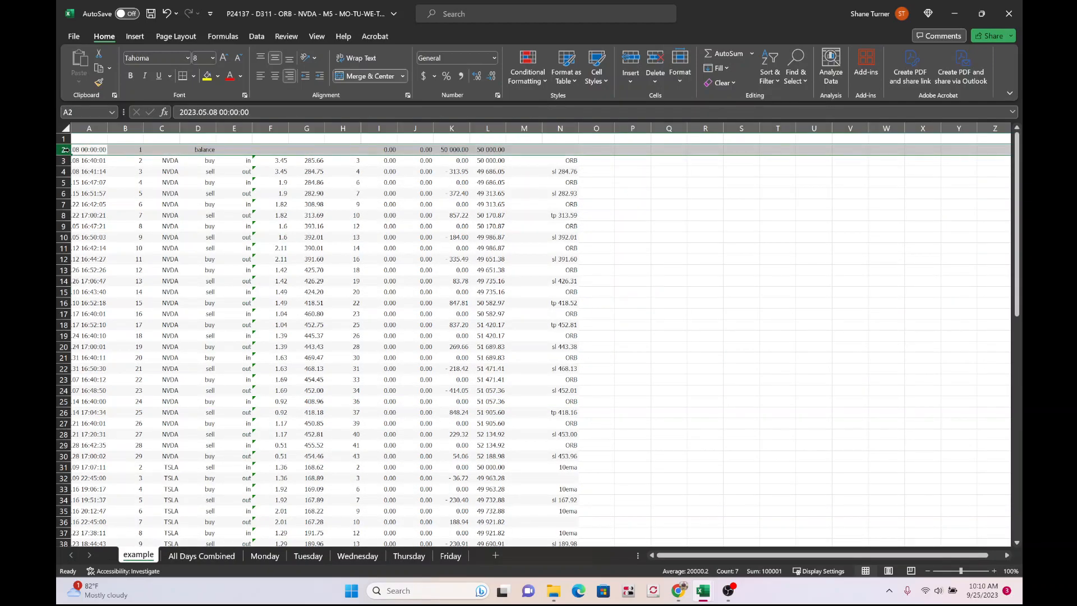
right_click(65, 149)
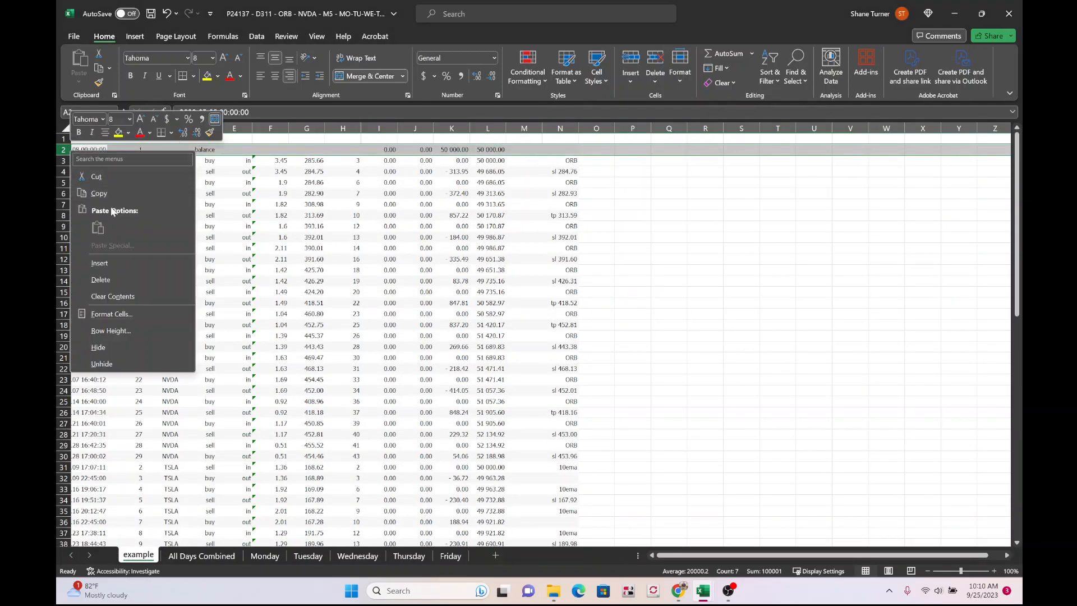
left_click(118, 274)
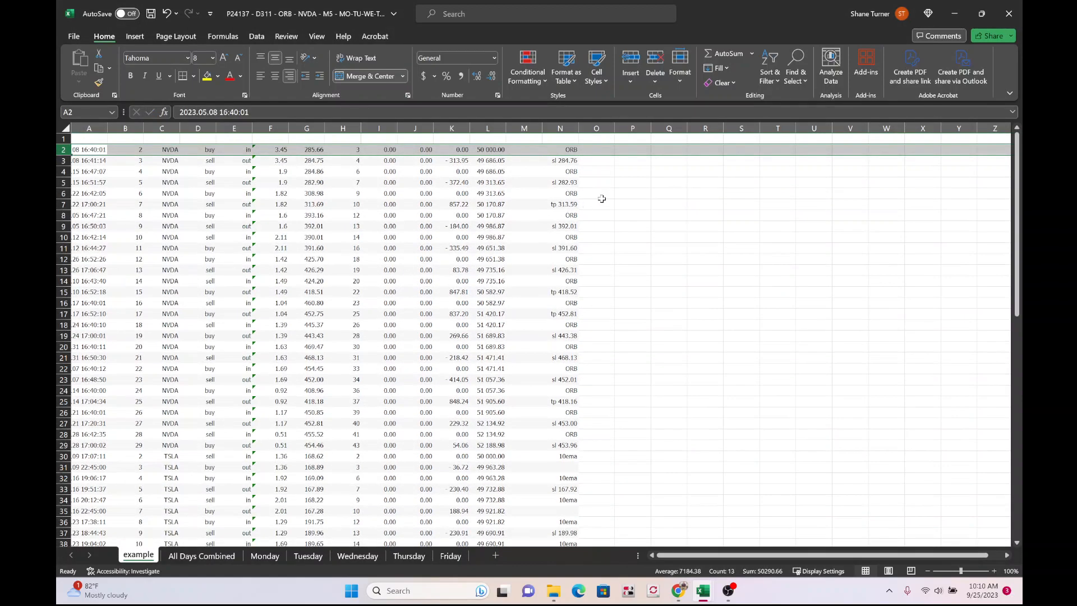
left_click(599, 196)
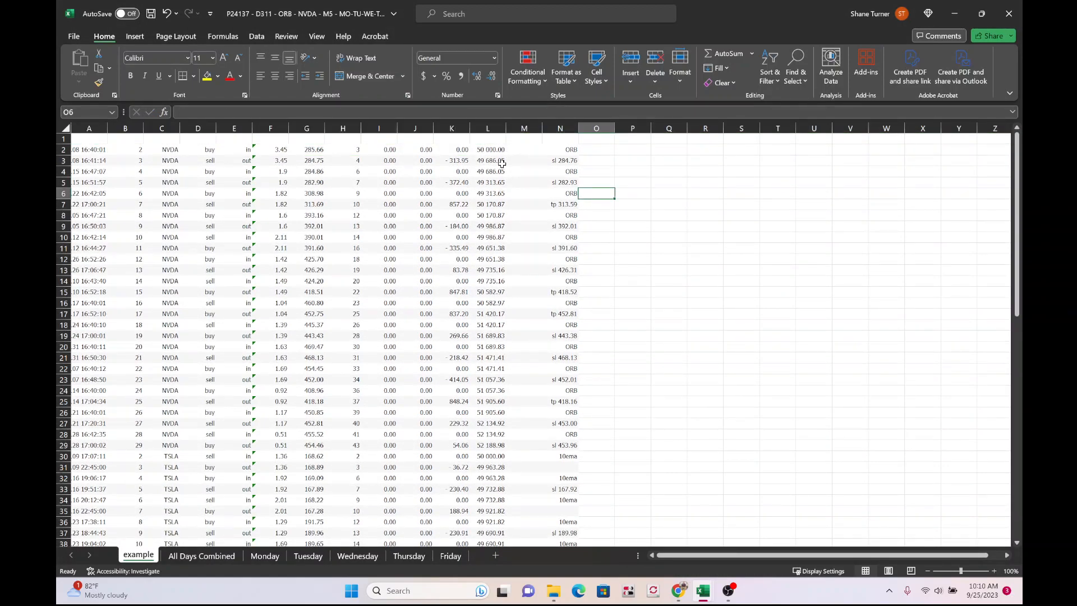
Examine the profit and balance values in the first rows of columns K and L on the All Days Combined sheet
left_click(200, 558)
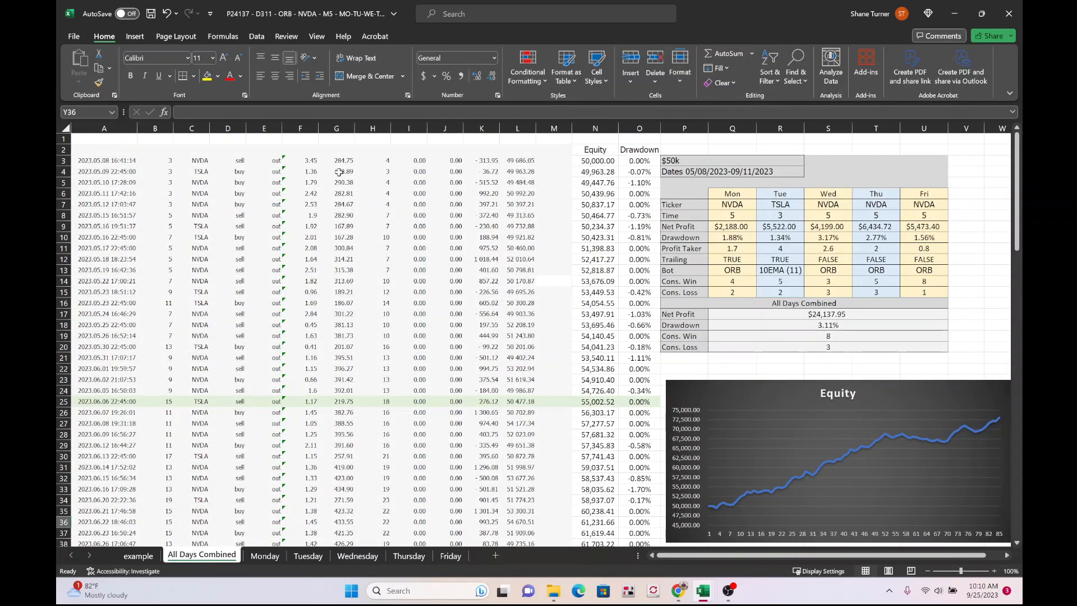
left_click(489, 159)
left_click(486, 171)
left_click(485, 182)
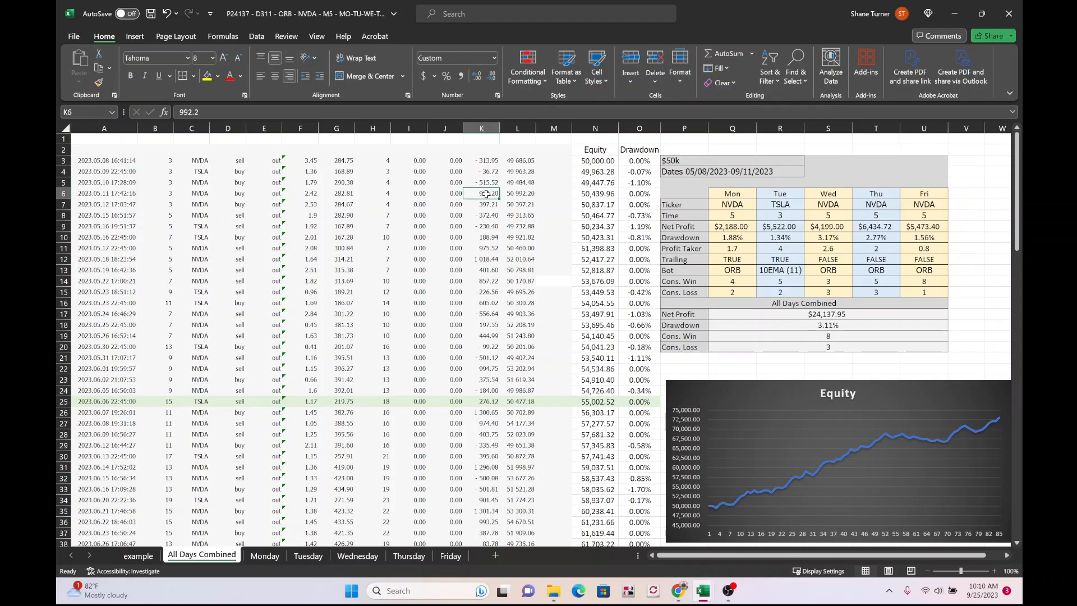
left_click(519, 162)
left_click(520, 169)
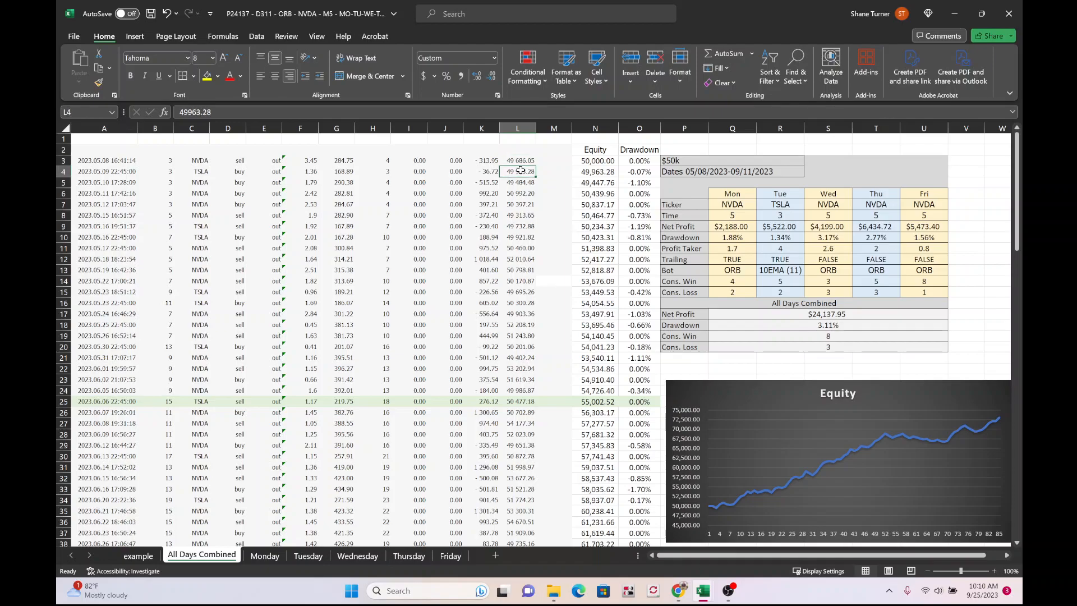
Check the profit values of the entry and exit deals in cells K2 to K7 on the example sheet
left_click(138, 556)
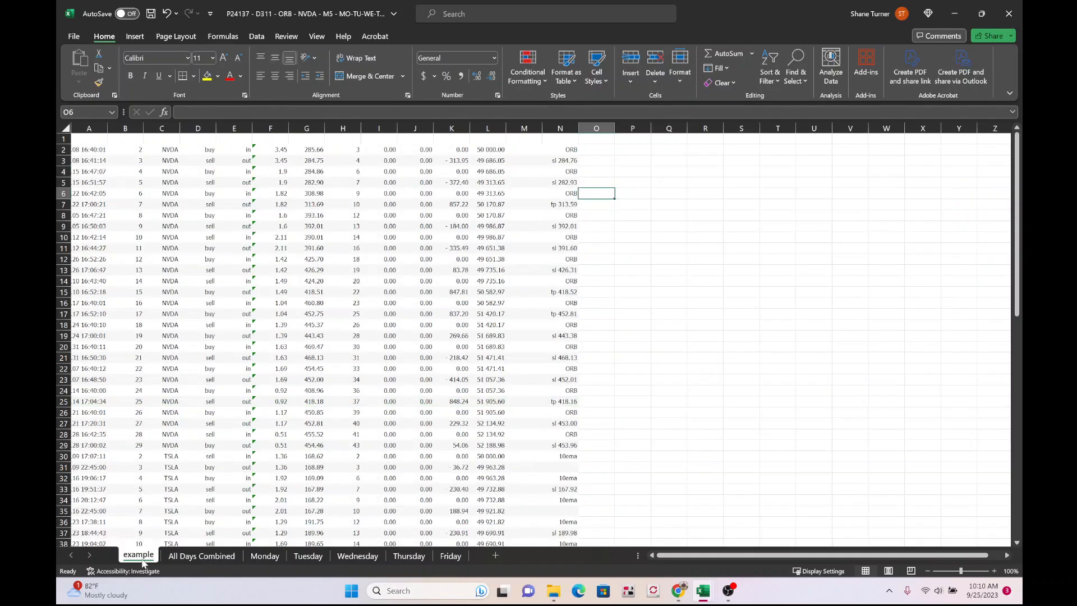
left_click(451, 150)
left_click(452, 161)
left_click(452, 171)
left_click(452, 183)
left_click(452, 193)
left_click(455, 205)
left_click(457, 151)
Fill cells O2 to O13 with alternating 0 and 1, marking each entry deal 0 and each exit deal 1
left_click(601, 154)
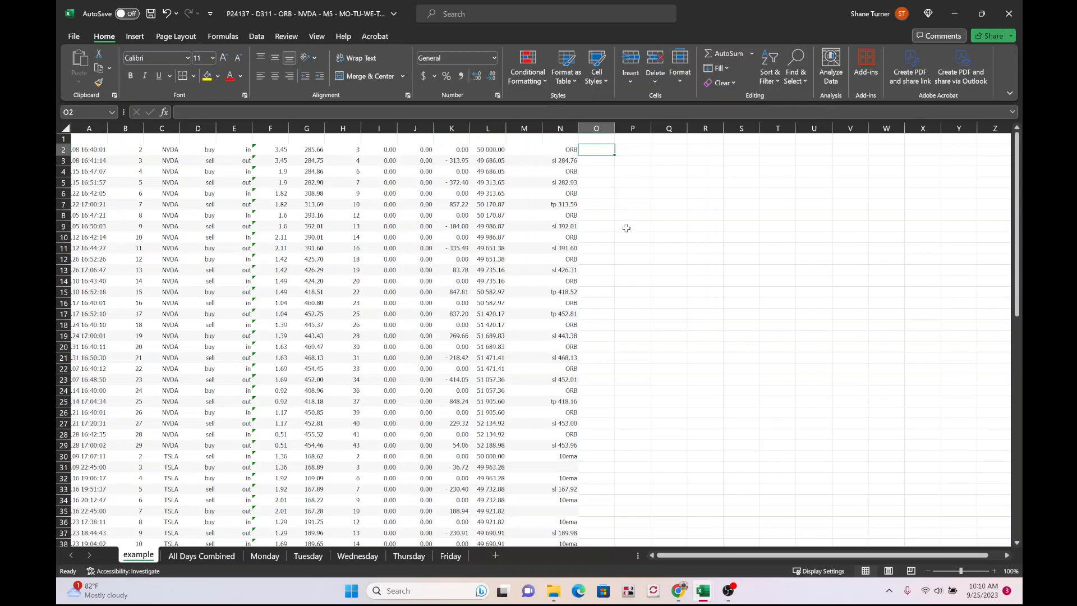
type("0")
key("Return")
type("1")
key("Return")
type("0")
key("Return")
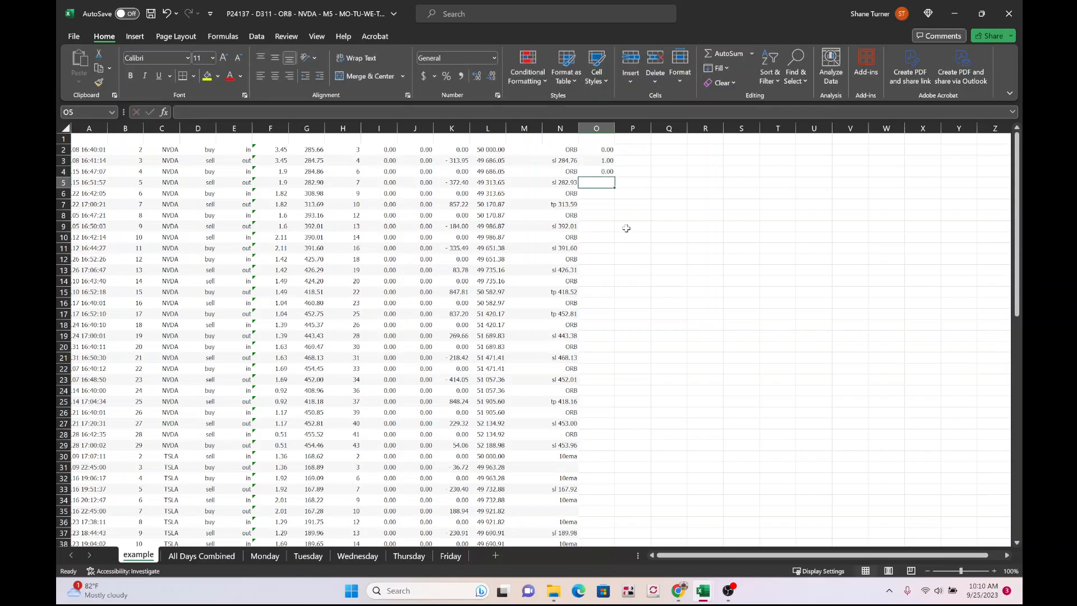
type("1")
key("Return")
type("0")
key("Return")
type("1")
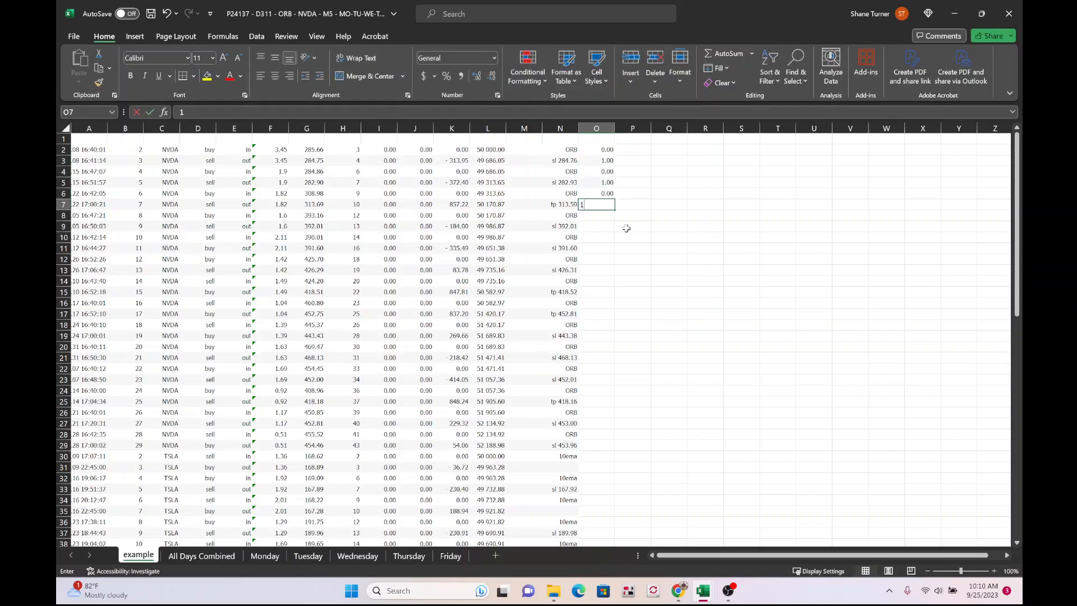
key("Return")
type("0")
key("Return")
type("1")
key("Return")
type("0")
key("Return")
type("1")
key("Return")
type("01")
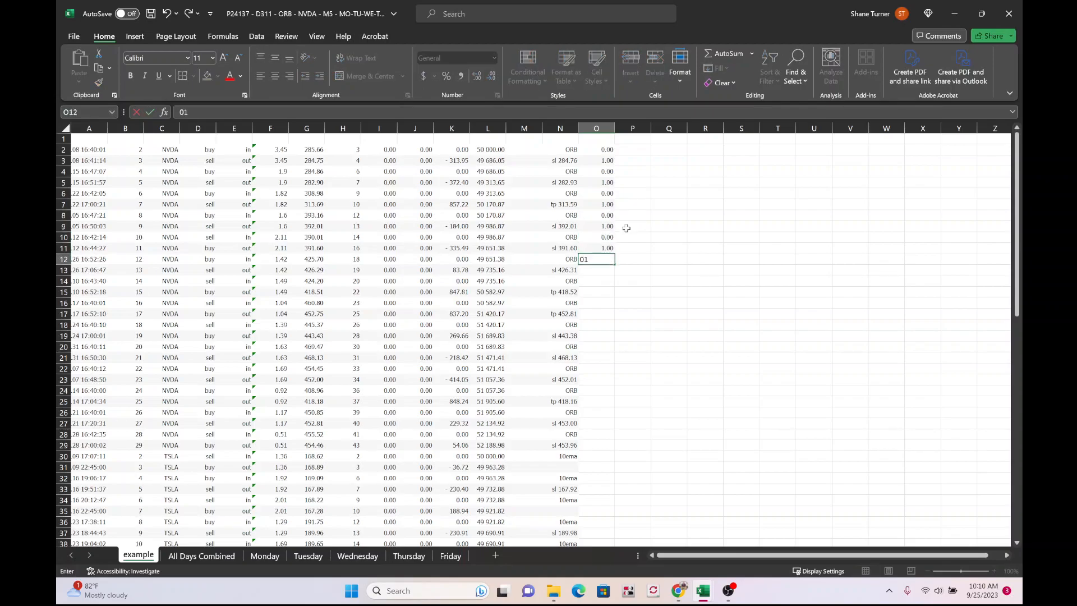
key("Return")
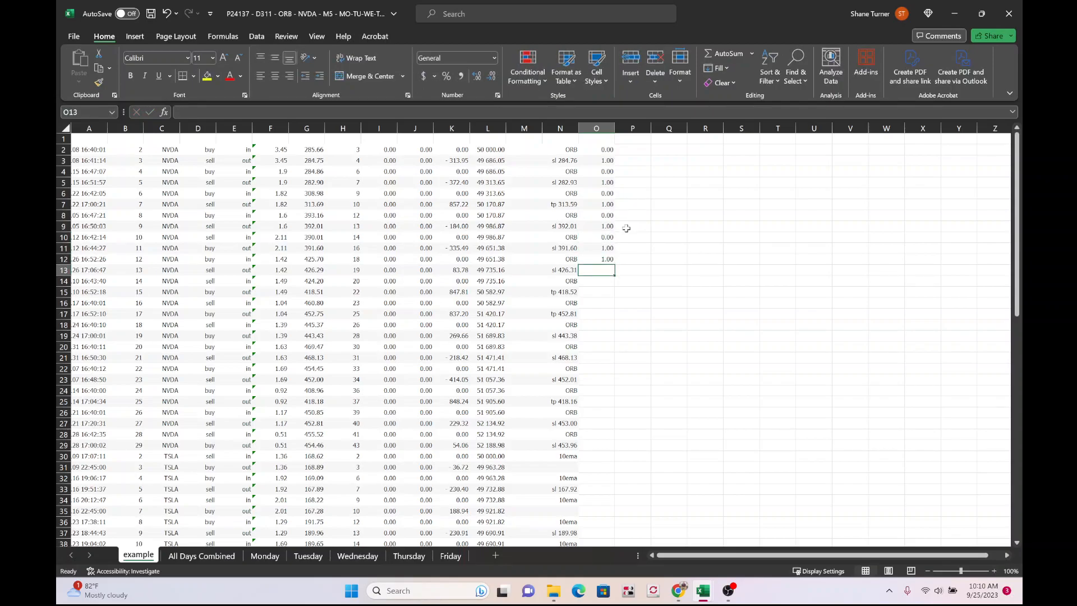
key("Up")
type("0")
key("Return")
type("1")
key("Return")
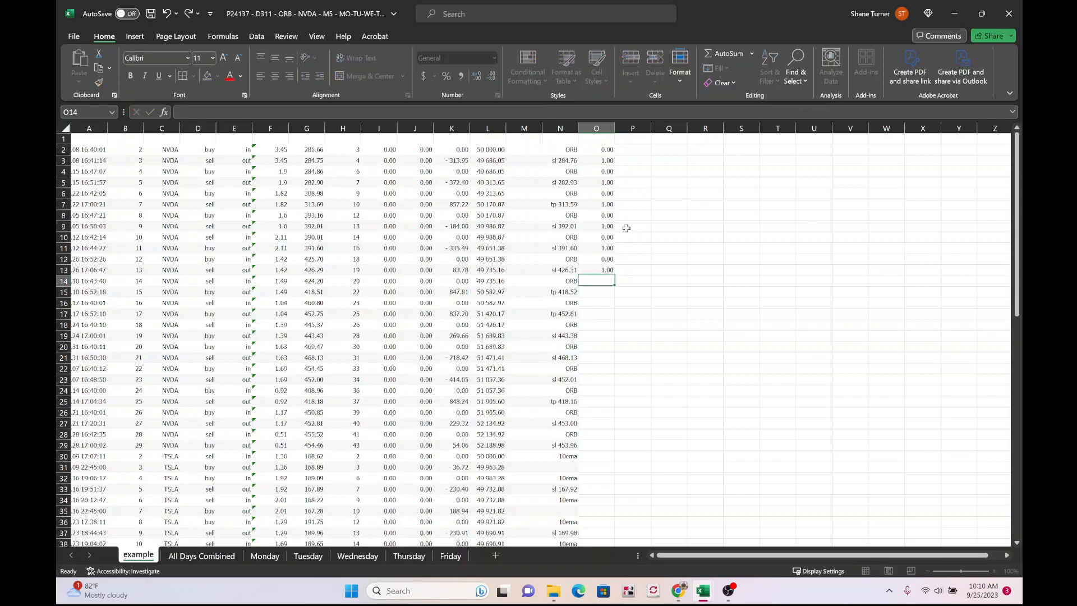
Copy the 0 and 1 pattern from O2:O13 and paste it repeatedly down column O from O14 through the last deal in row 81
left_click_drag(607, 149, 607, 269)
key("ctrl+c")
left_click(604, 280)
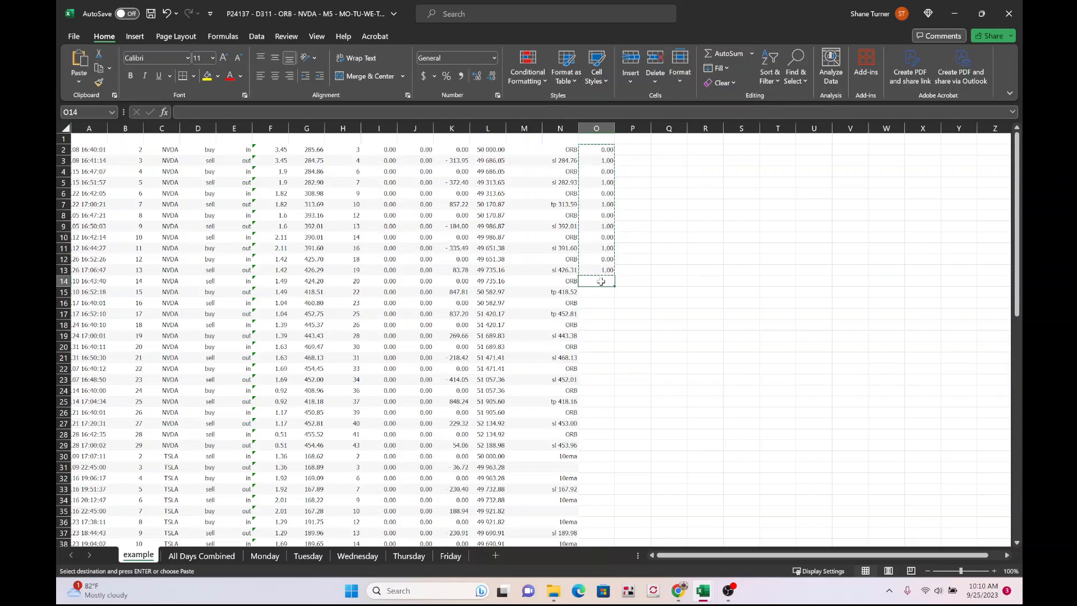
key("ctrl+v")
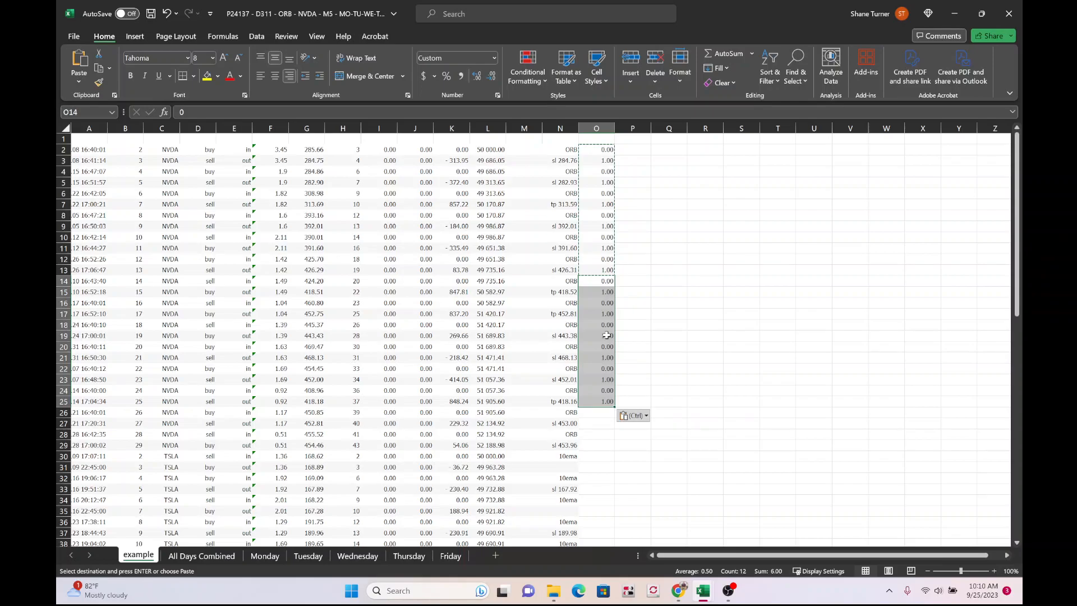
left_click(601, 412)
key("ctrl+v")
scroll(603, 405, "down", 7)
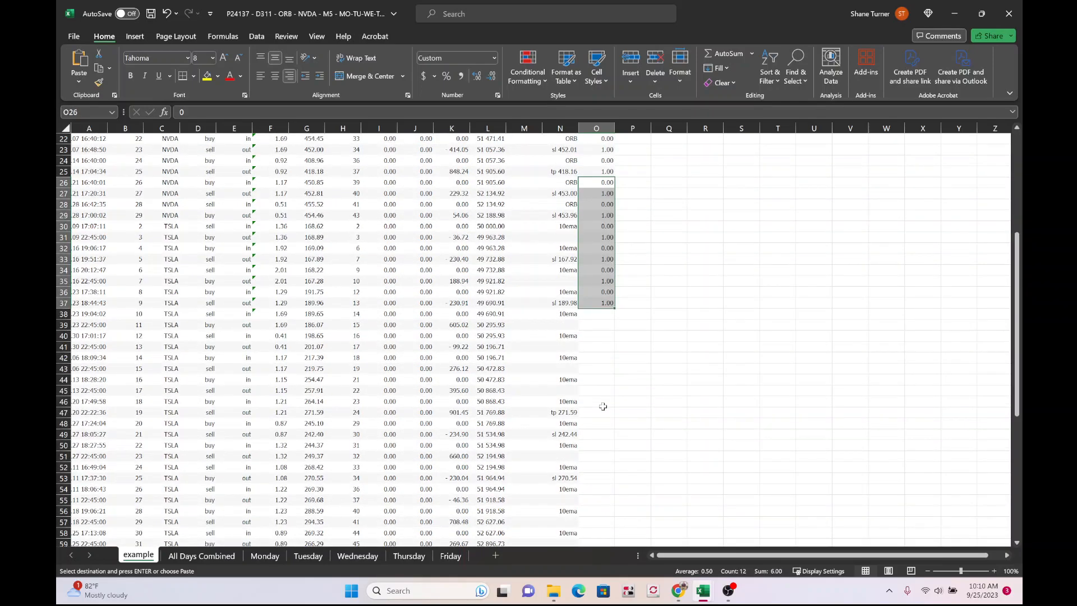
left_click(598, 314)
key("ctrl+v")
scroll(599, 314, "down", 4)
left_click(598, 313)
key("ctrl+v")
scroll(599, 315, "down", 1)
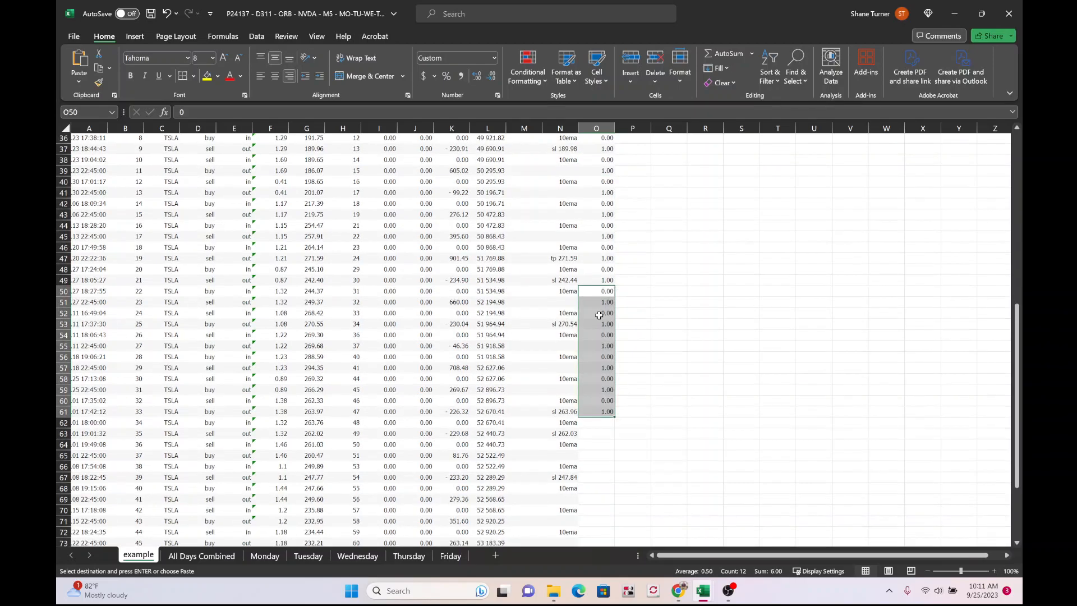
scroll(599, 315, "down", 3)
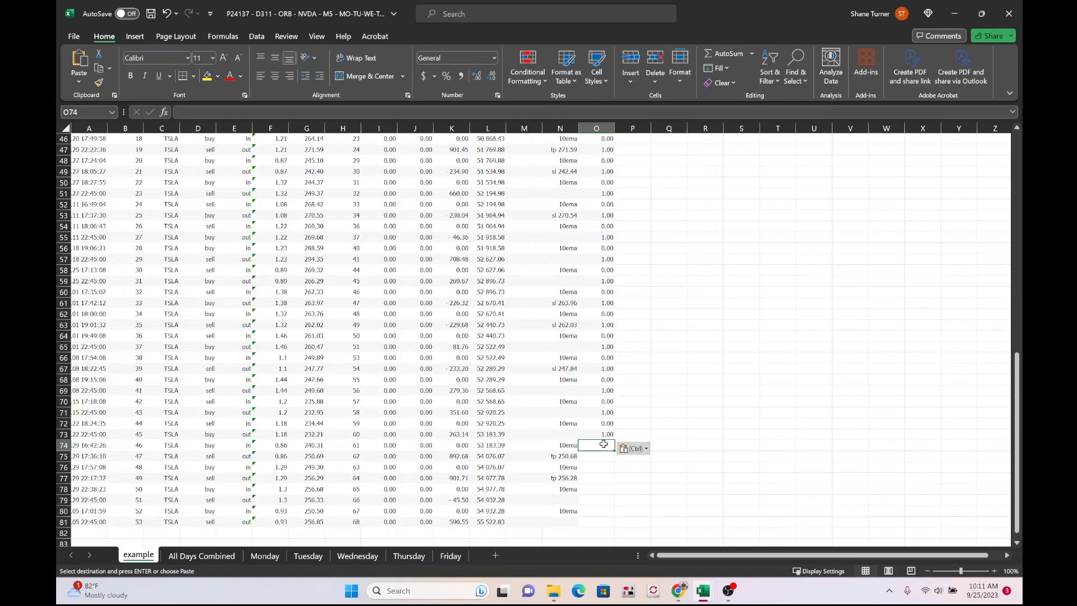
left_click(601, 444)
key("ctrl+v")
scroll(603, 444, "down", 3)
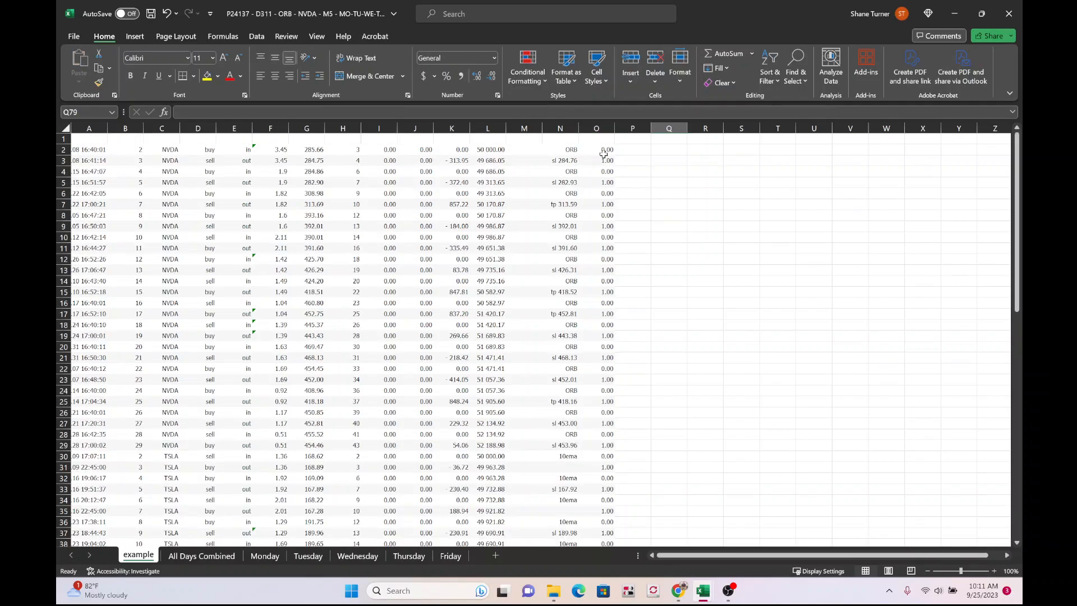
Add a filter on row 2 and filter column O to show only the 0.00 rows
left_click(603, 150)
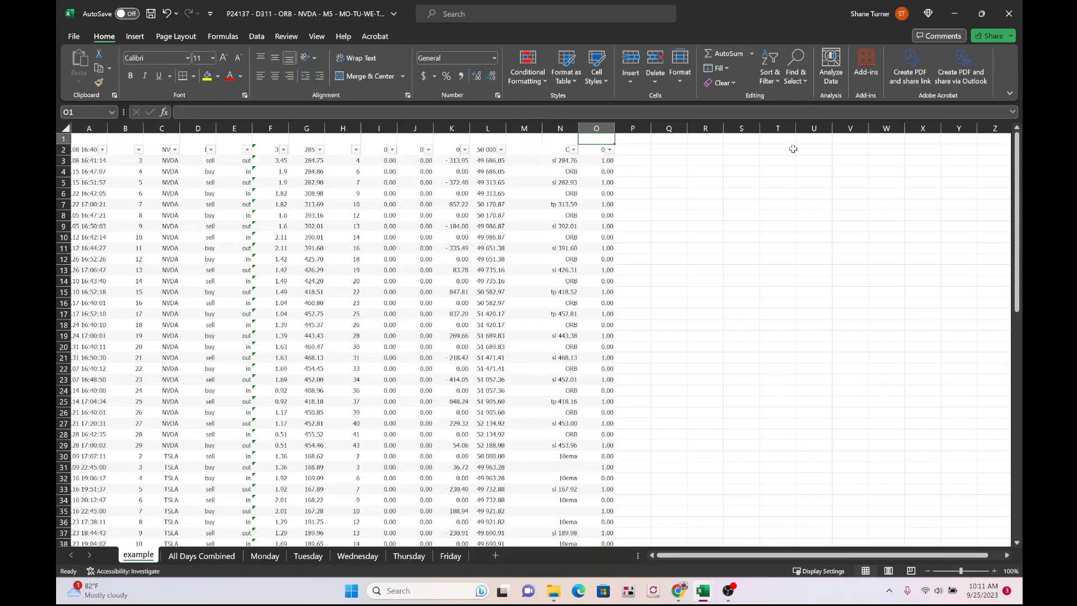
left_click(610, 150)
left_click(493, 318)
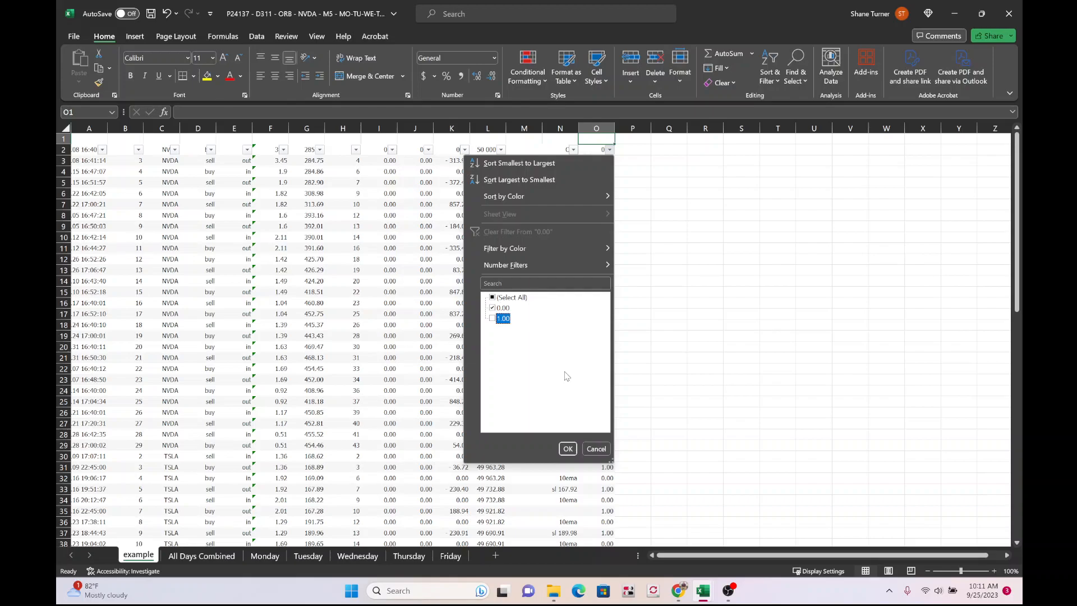
left_click(567, 448)
Delete all filtered entry deals marked 0.00 from row 2 through row 80, and remove the filter
left_click(62, 150)
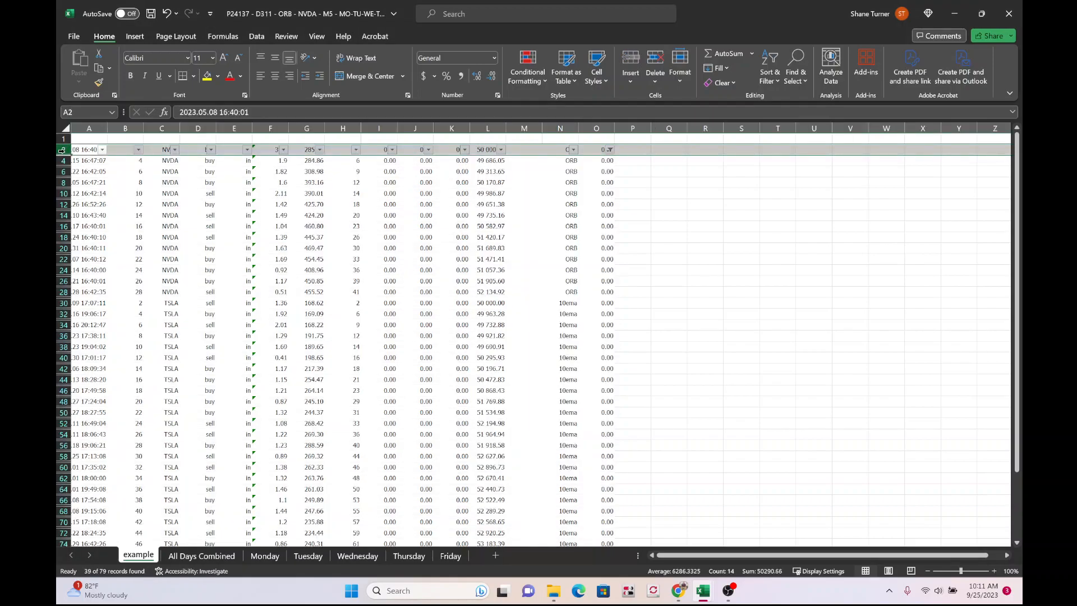
scroll(63, 280, "down", 9)
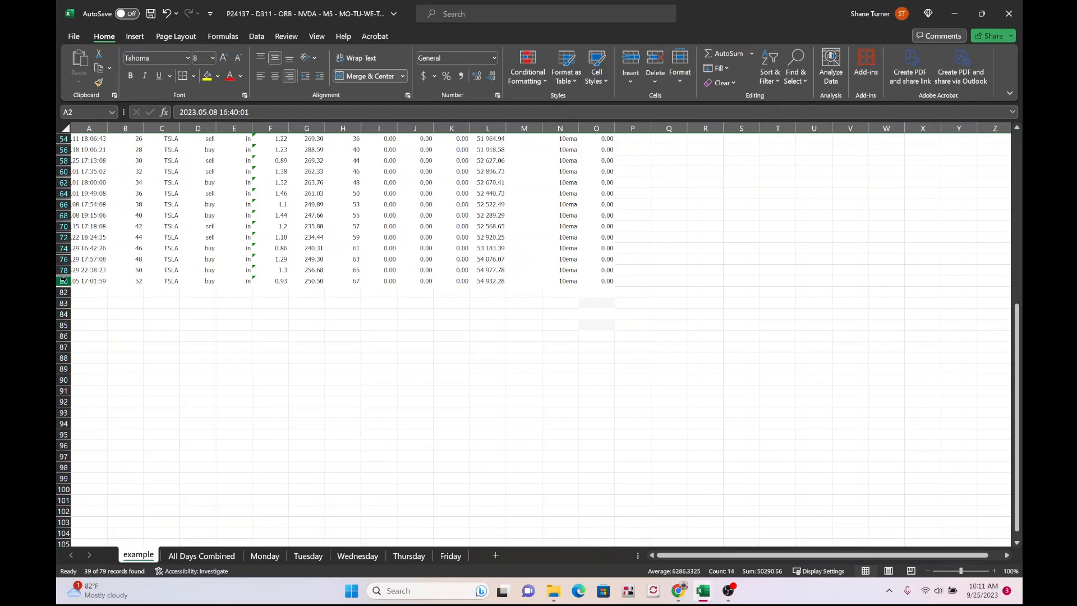
left_click(63, 280, "shift")
right_click(64, 280)
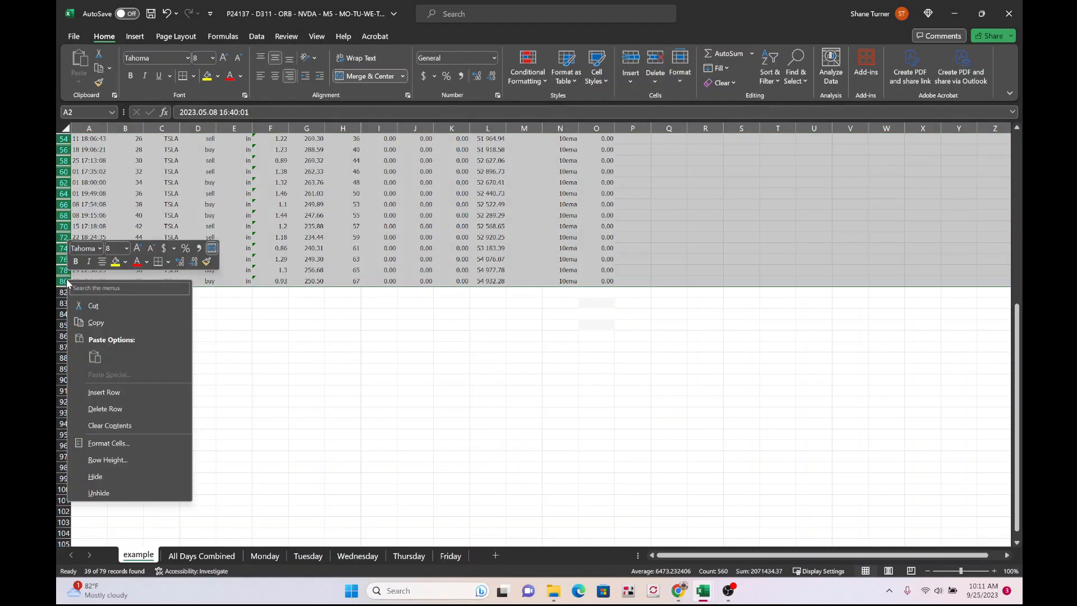
left_click(105, 408)
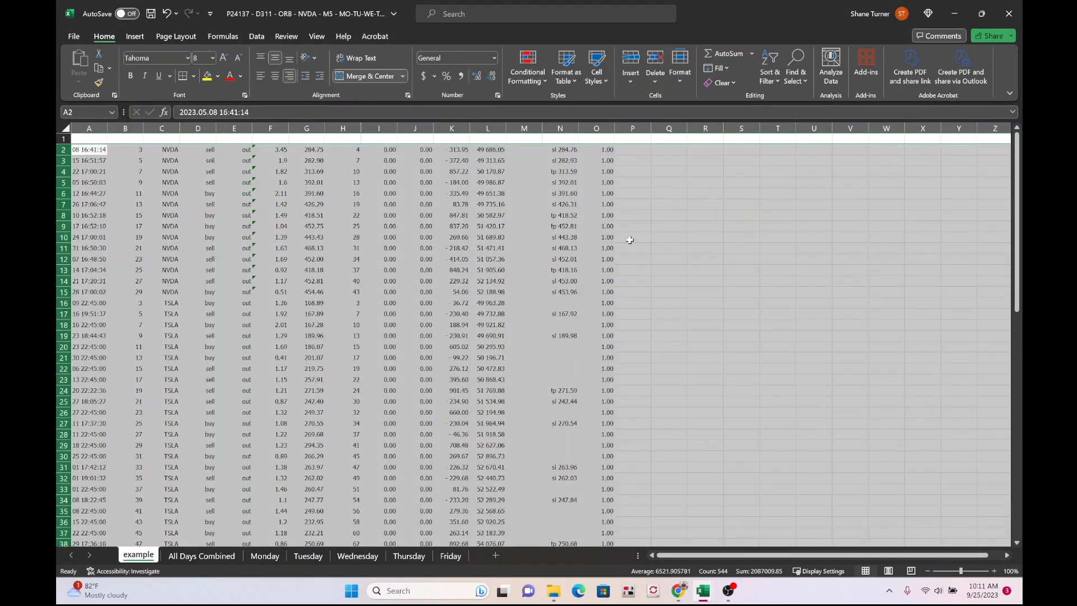
left_click(630, 239)
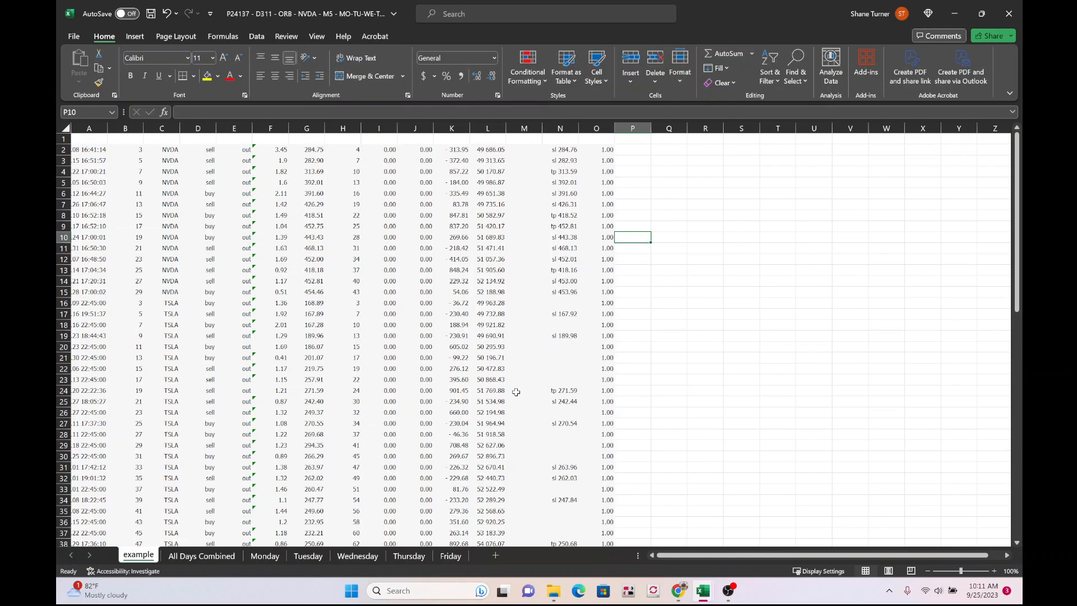
Clear the helper values from cells O1 to O41 beside the remaining exit deals
scroll(603, 298, "down", 7)
scroll(602, 298, "up", 7)
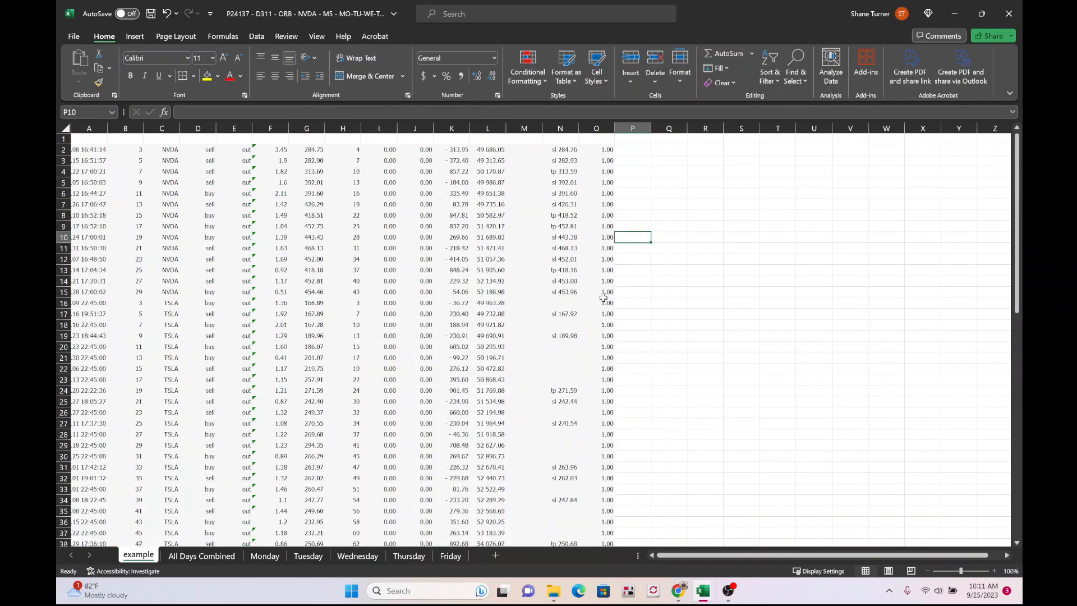
left_click(604, 141)
scroll(604, 252, "down", 7)
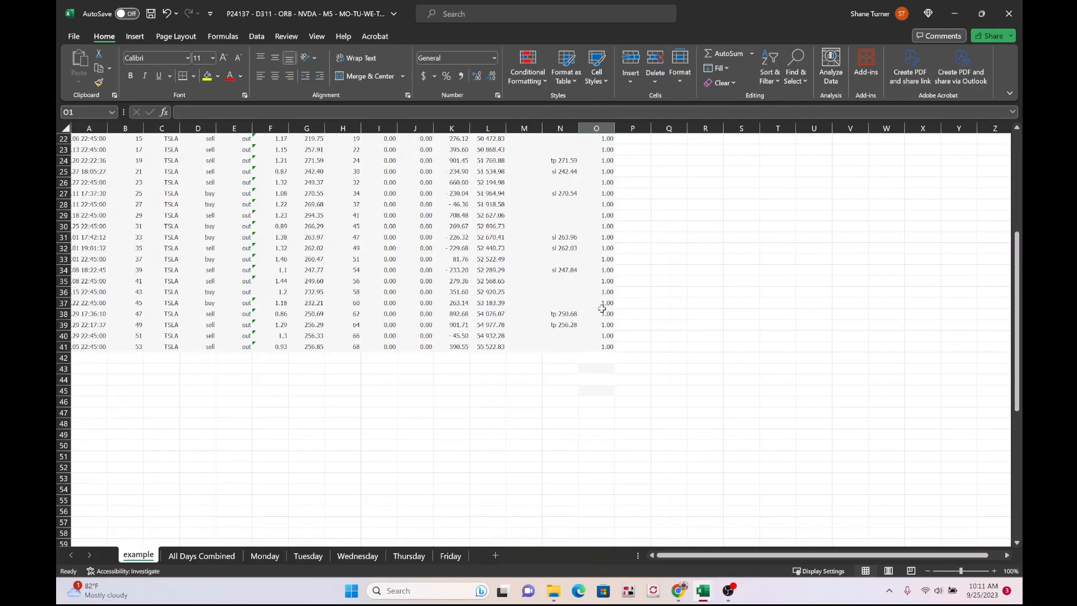
left_click(606, 345, "shift")
key("Delete")
scroll(606, 345, "up", 7)
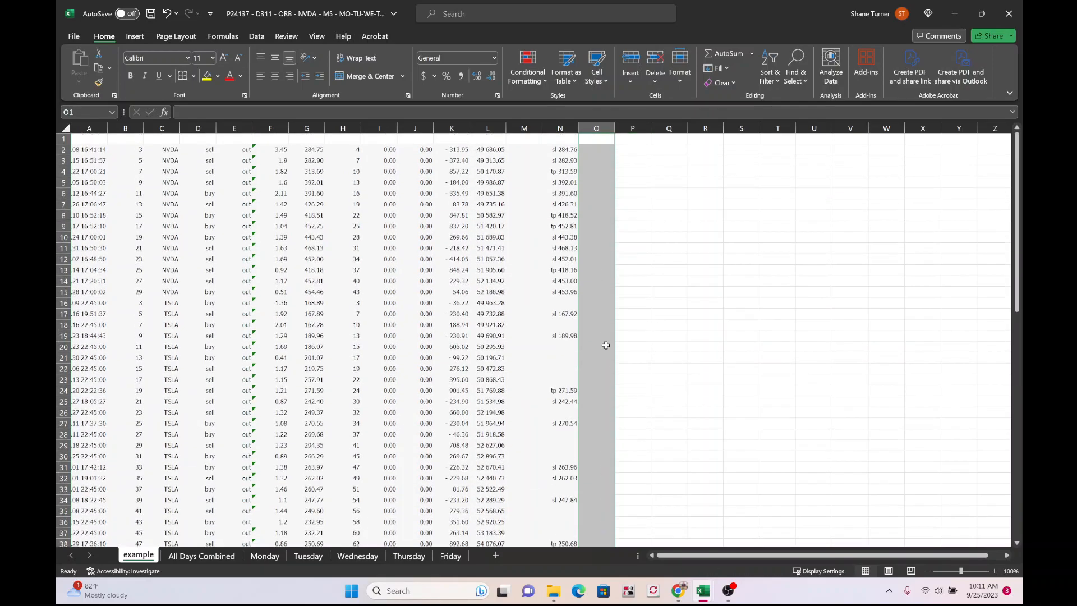
left_click(654, 312)
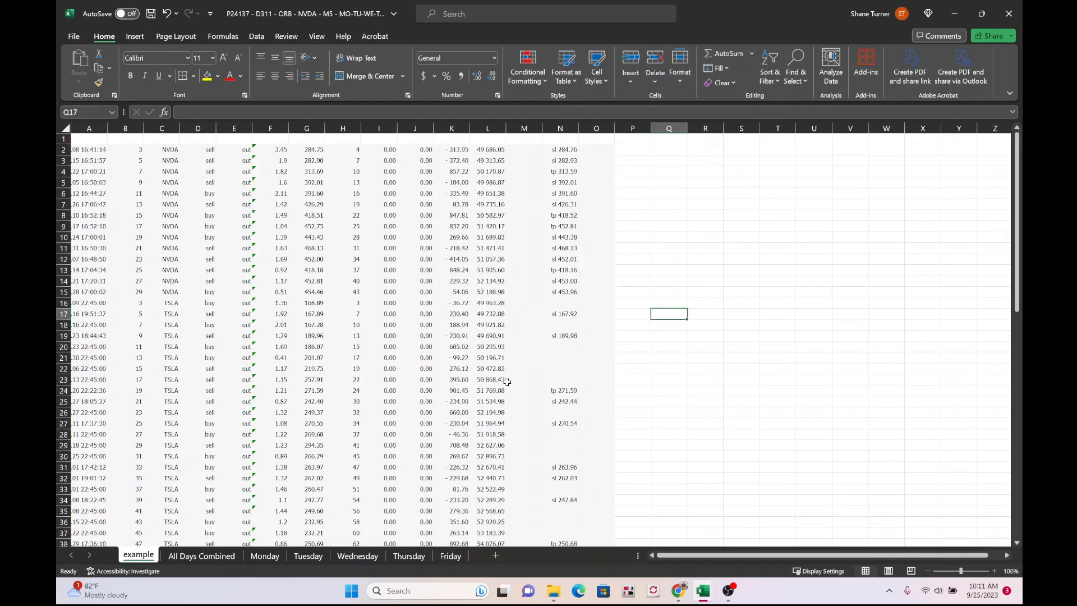
Examine the starting equity in N3, the equity and drawdown formulas in row 4, and the first deal row on the All Days Combined sheet
left_click(226, 557)
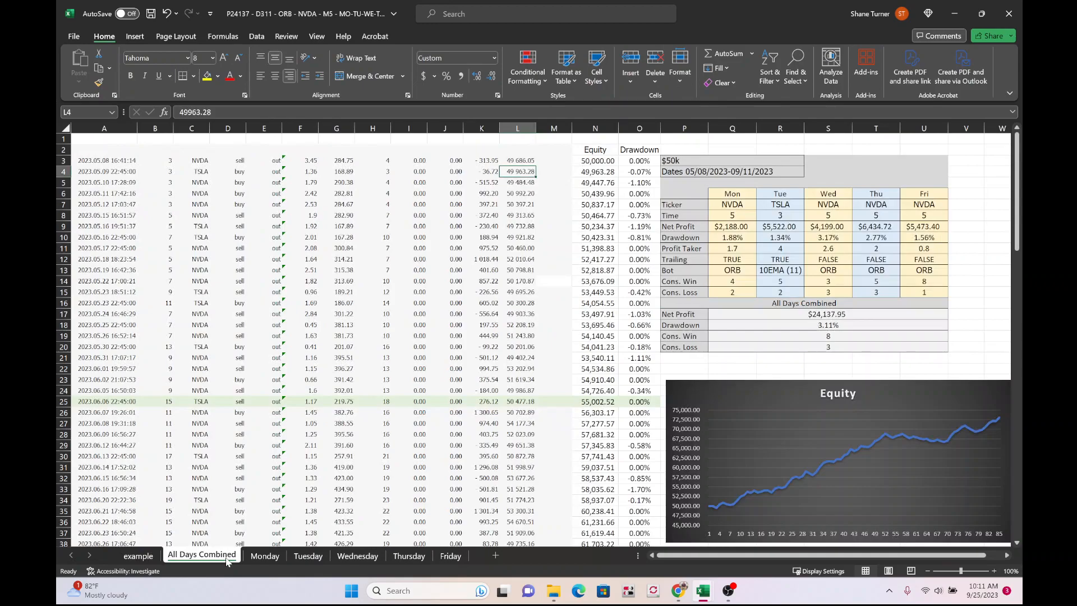
left_click(596, 160)
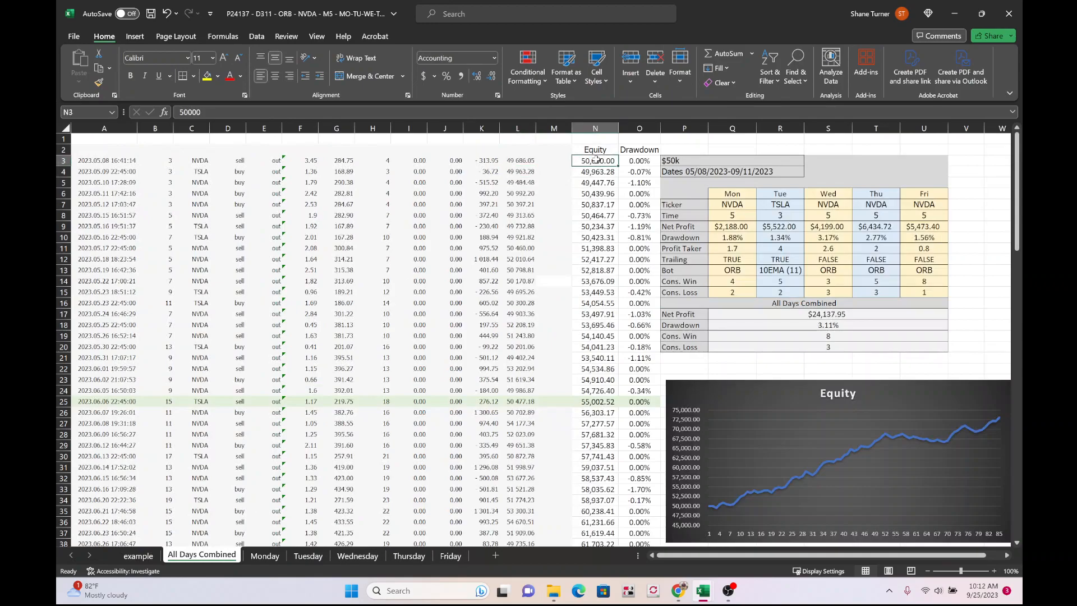
left_click(598, 172)
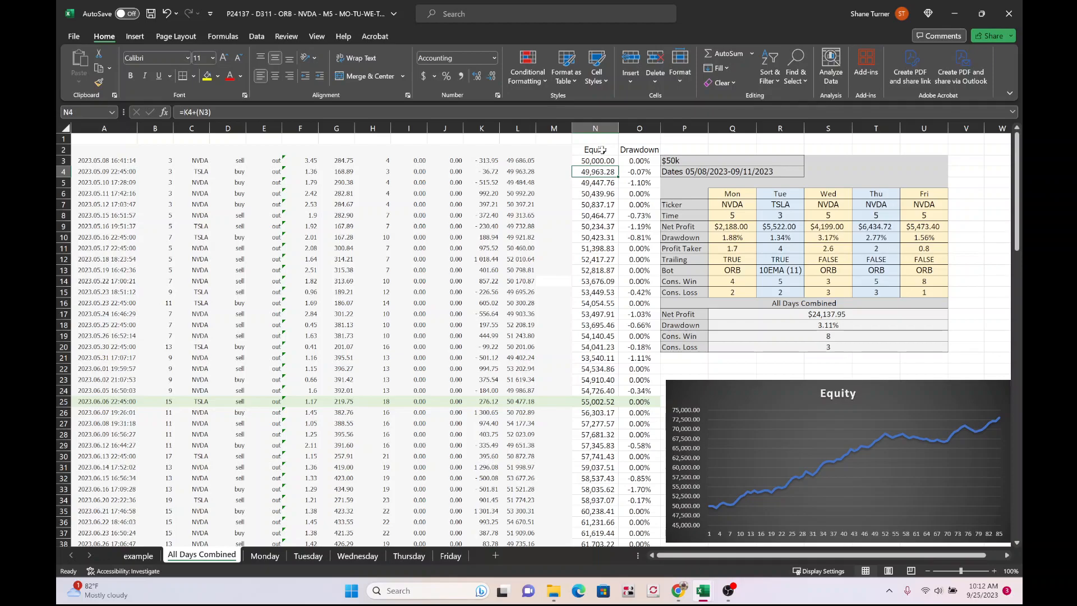
left_click(639, 172)
left_click(367, 114)
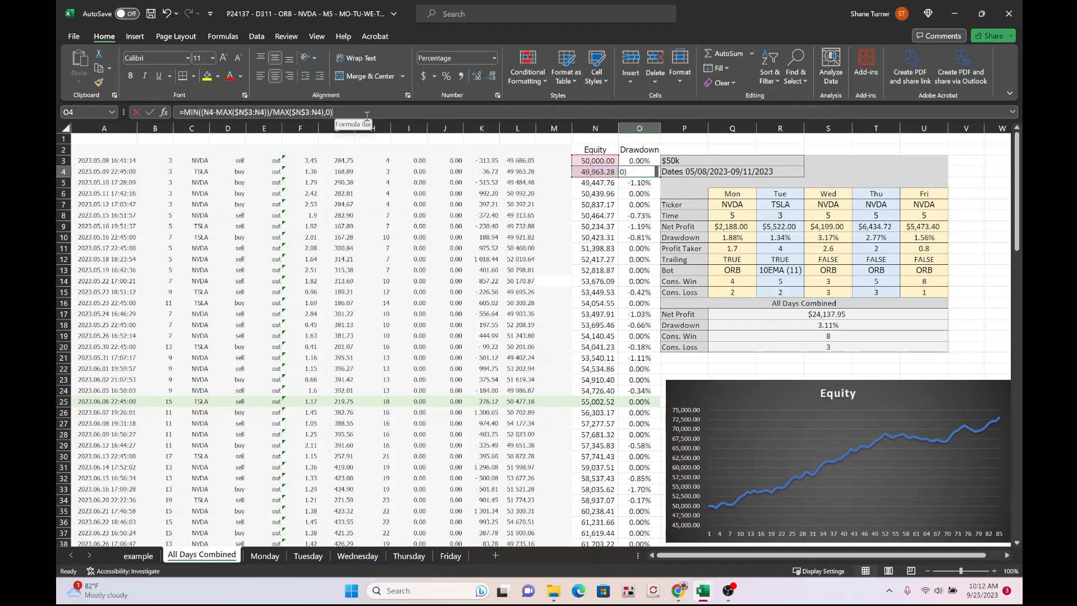
left_click(366, 114)
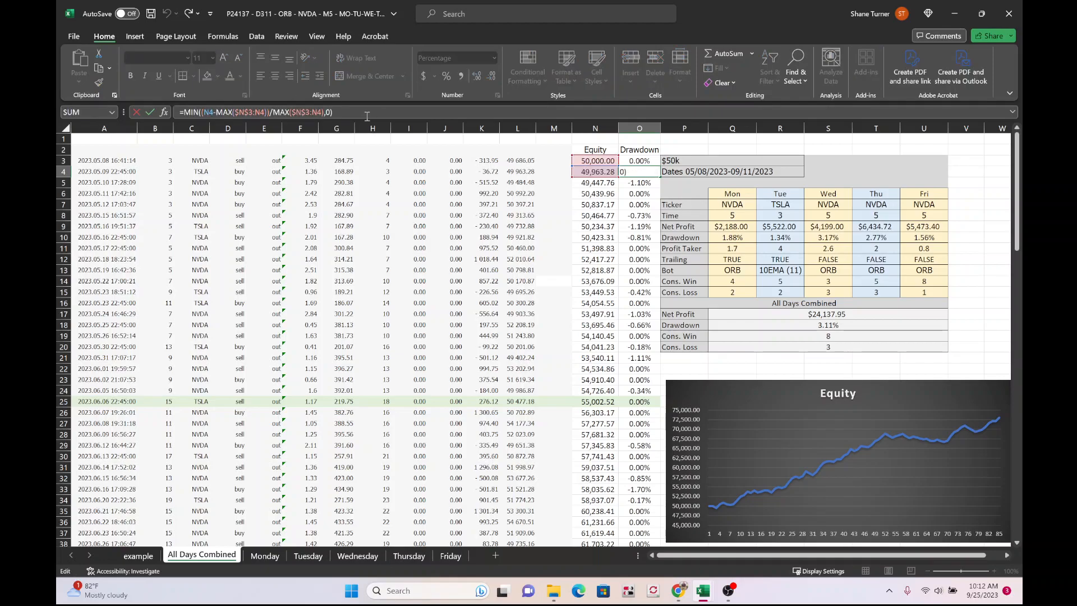
key("Return")
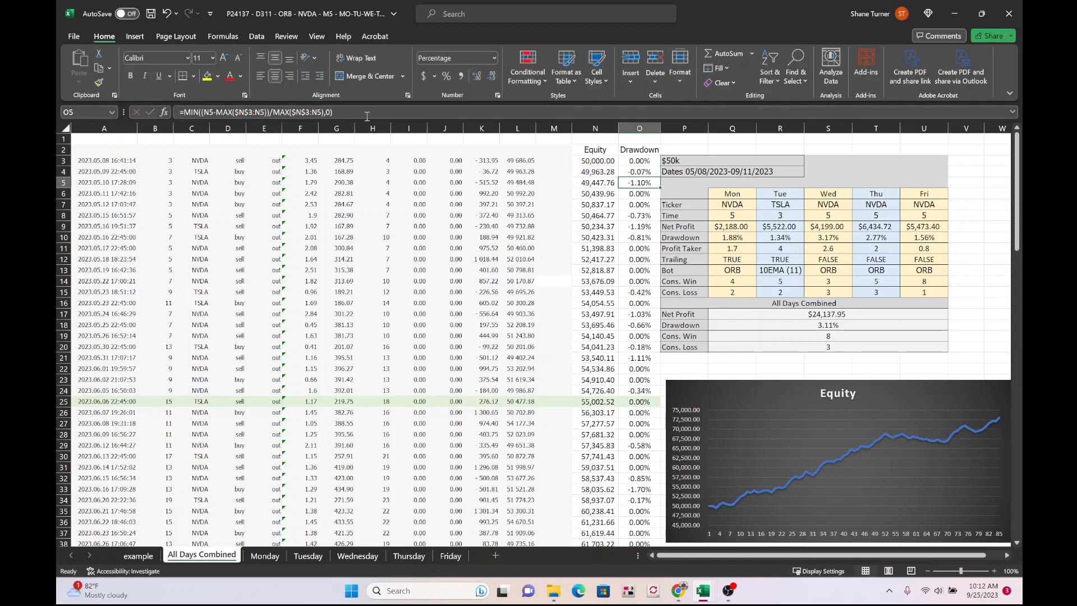
left_click(610, 172)
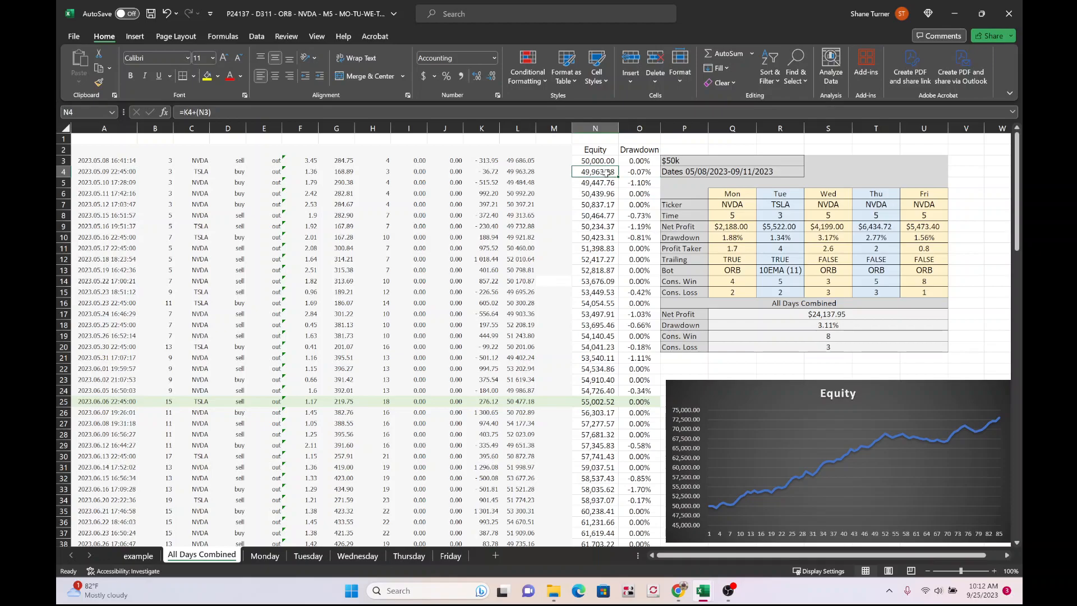
left_click(333, 115)
key("ctrl+a")
key("Return")
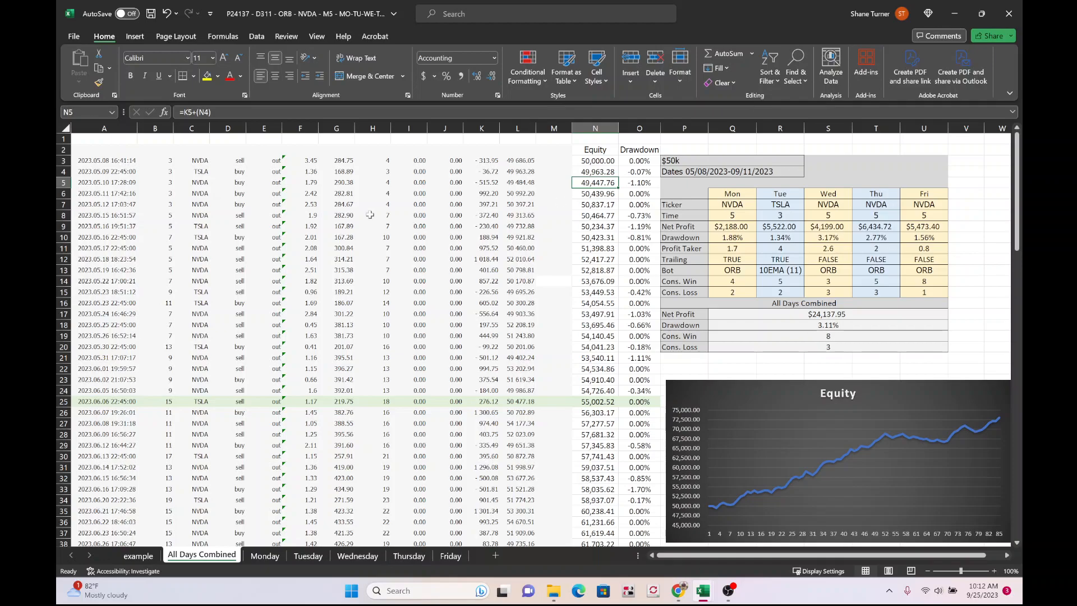
left_click(99, 162)
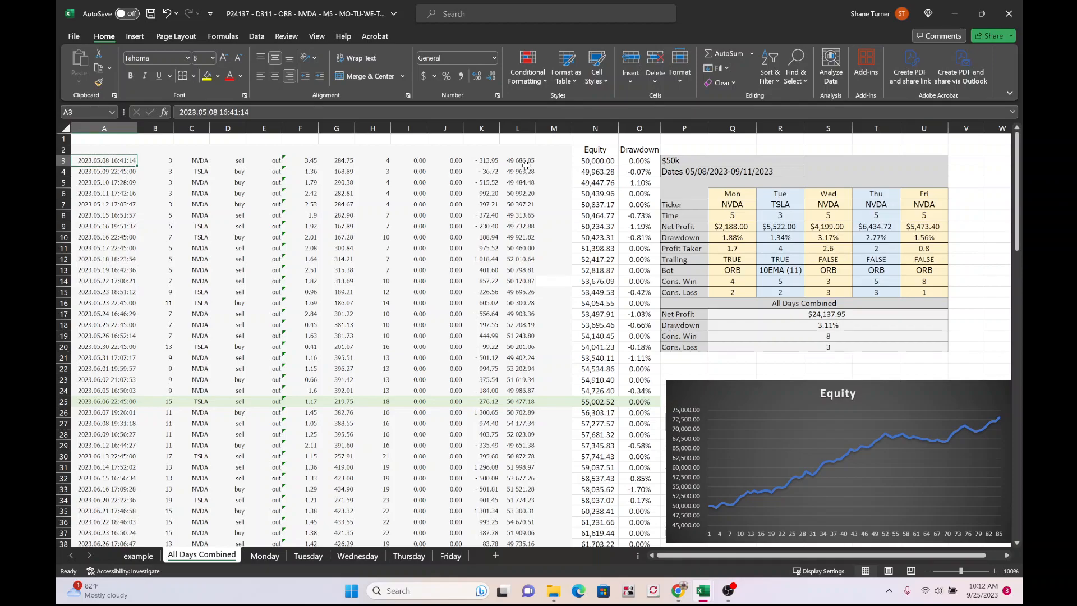
Copy the exit deals A2:O41 on the example sheet and paste them one row down, starting at A3
left_click(127, 563)
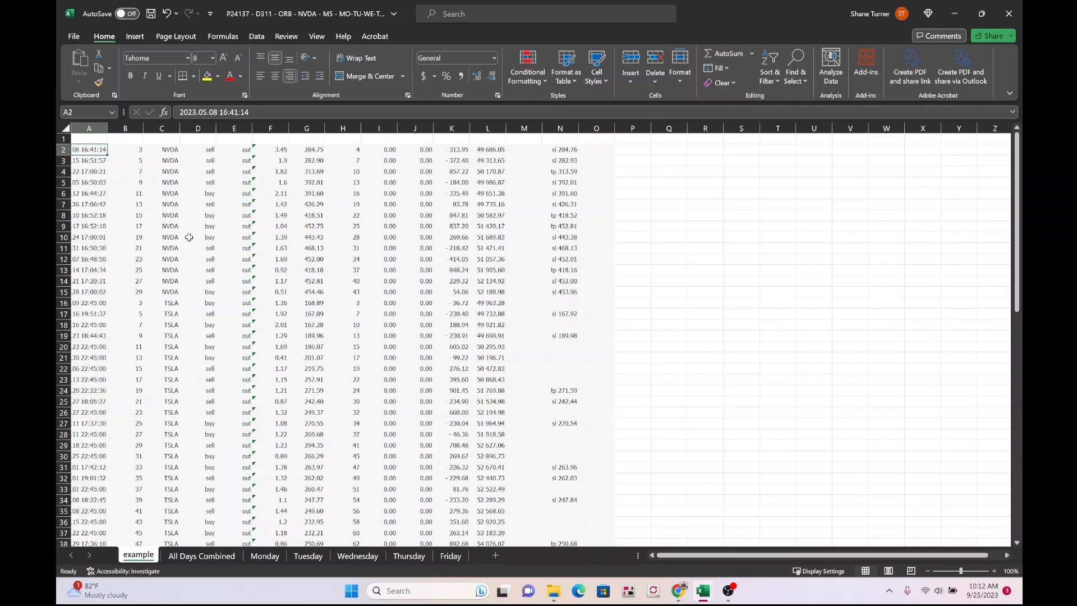
scroll(509, 360, "down", 7)
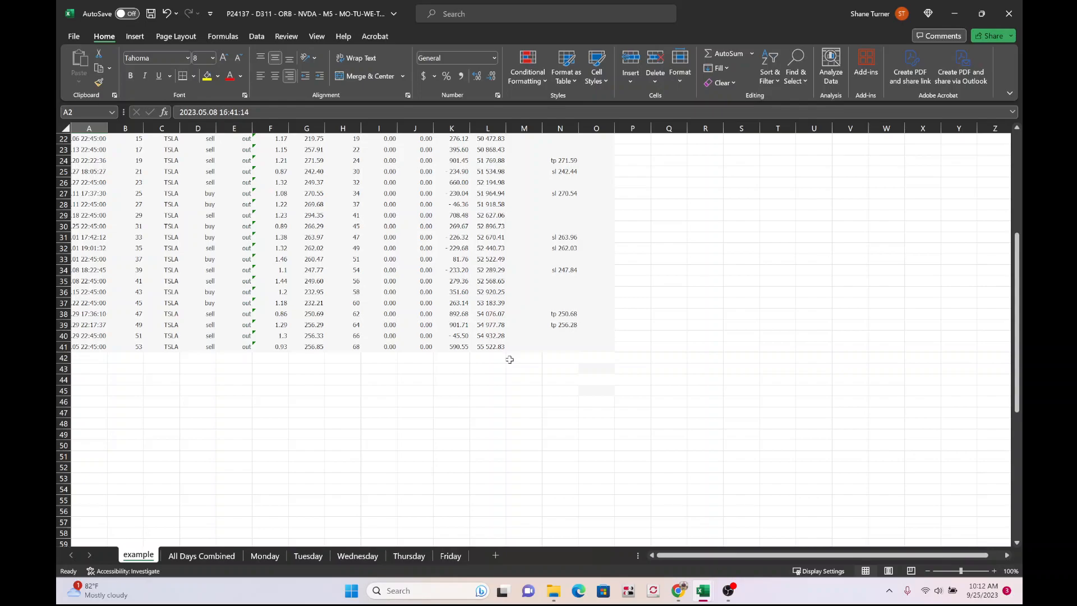
left_click(589, 349, "shift")
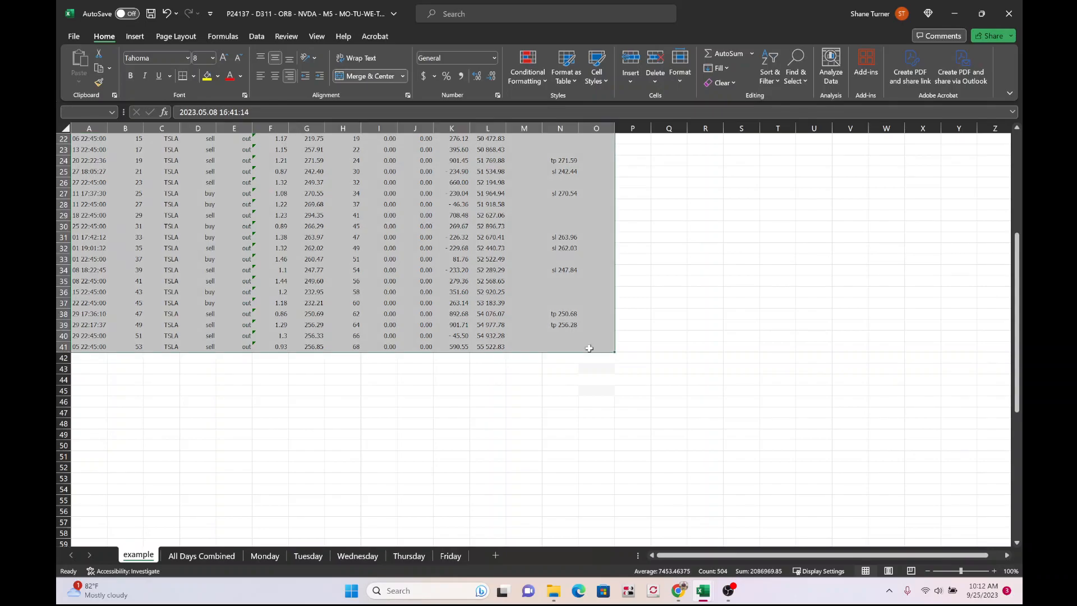
key("ctrl+c")
scroll(159, 256, "up", 7)
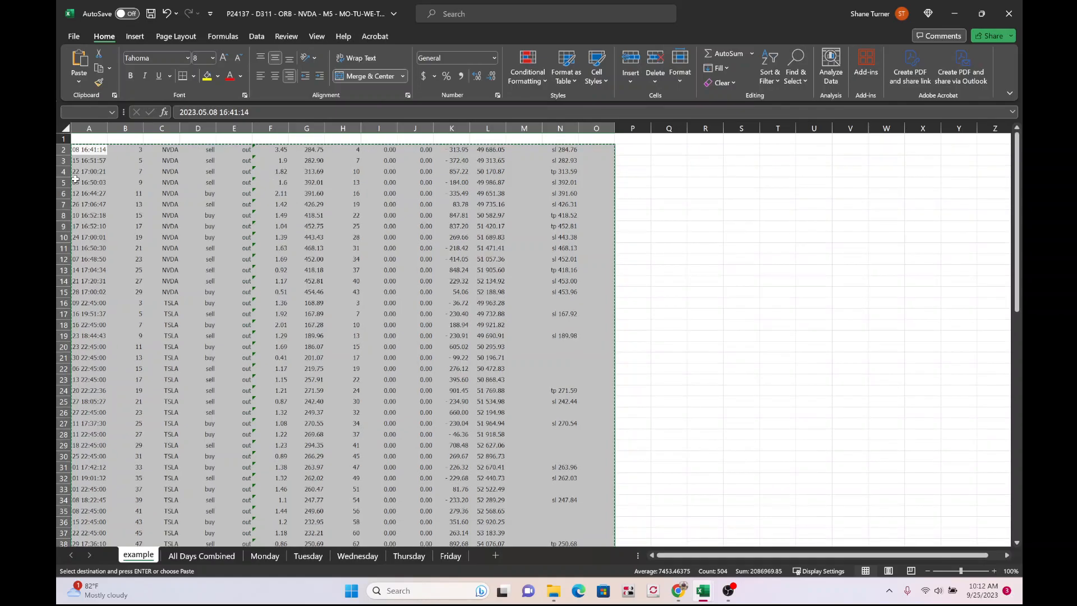
left_click(80, 161)
key("Return")
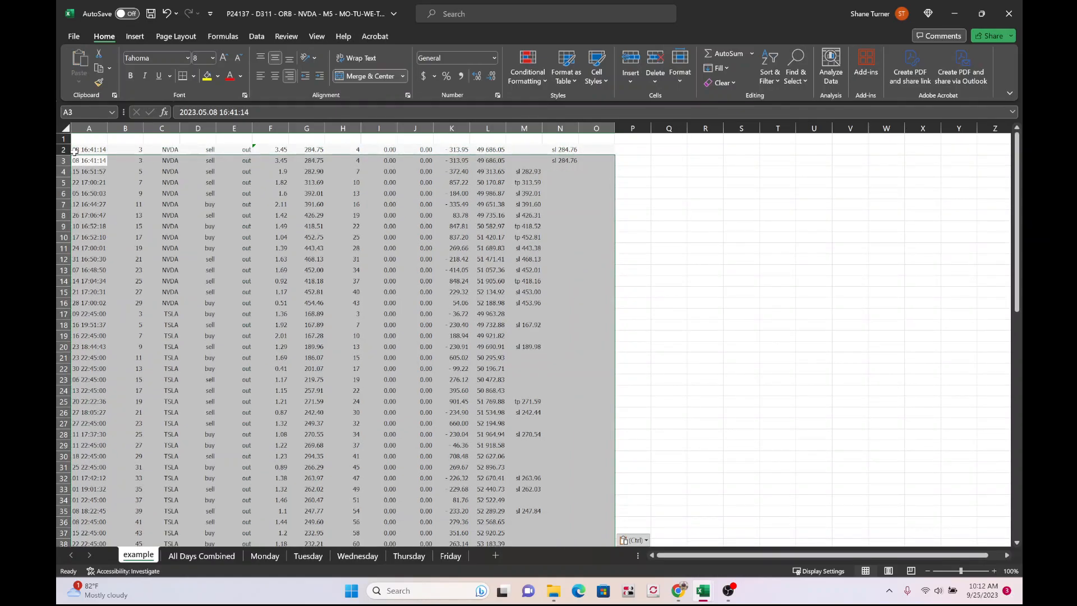
Clear the leftover duplicate deal from row 2 above the pasted deals
left_click(63, 150)
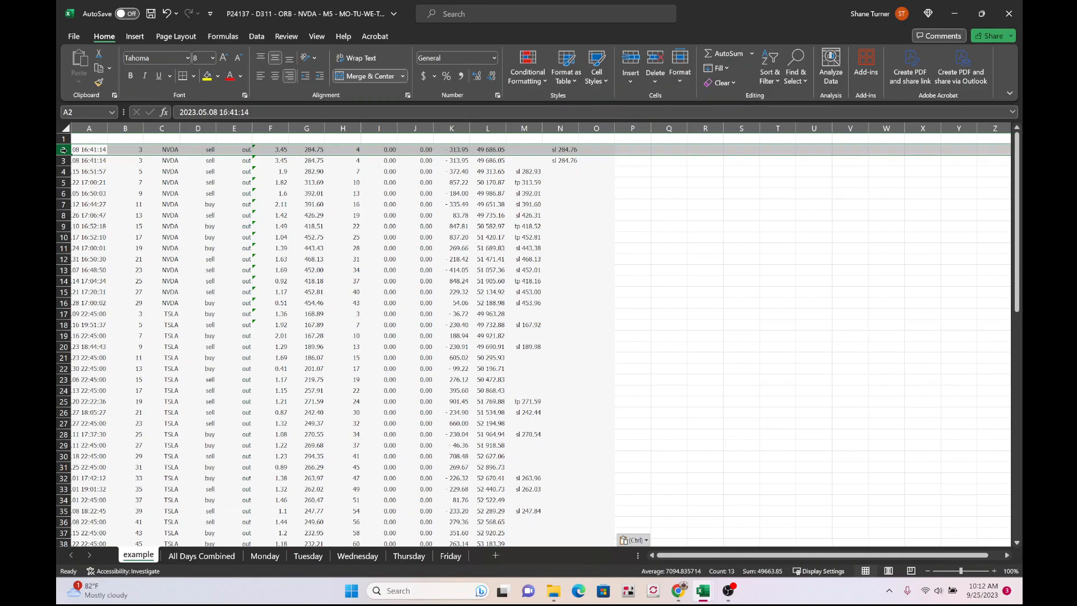
key("Delete")
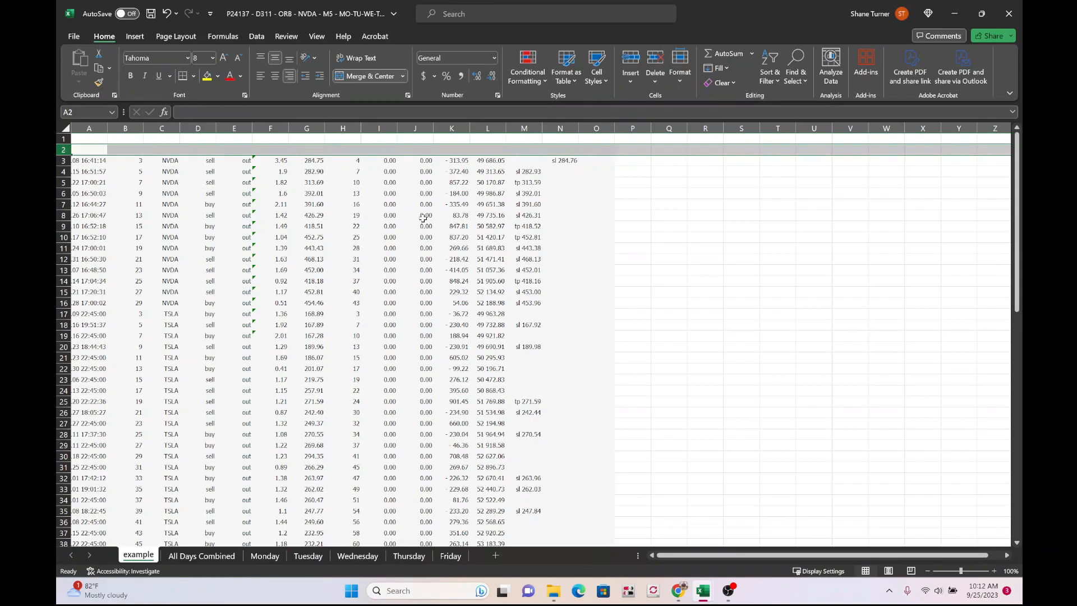
left_click(689, 259)
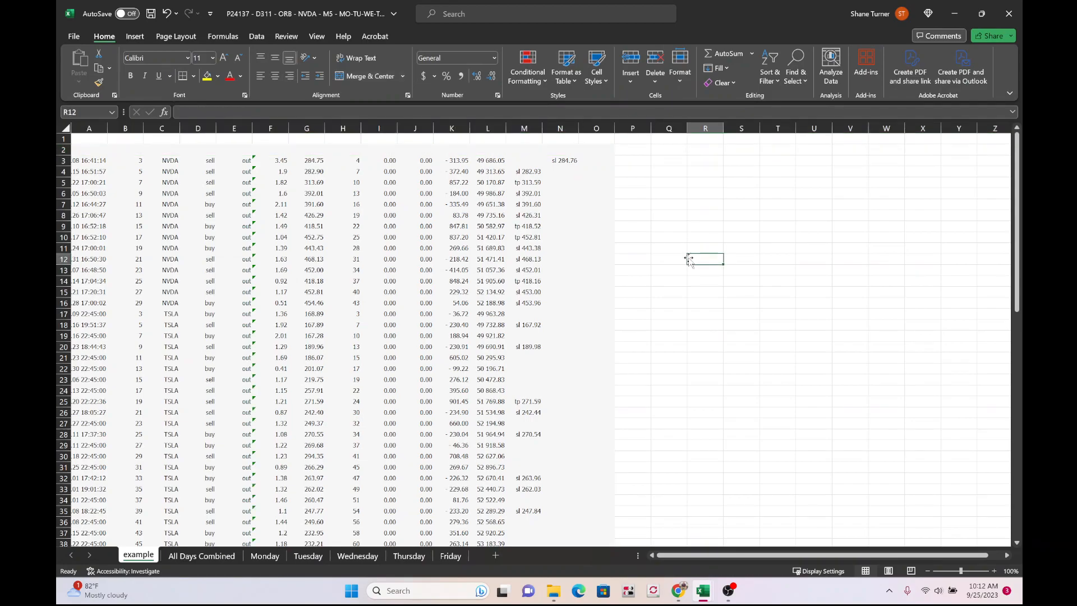
Compare the layout with the All Days Combined sheet and clear the contents of columns M and N on the example sheet
left_click(238, 554)
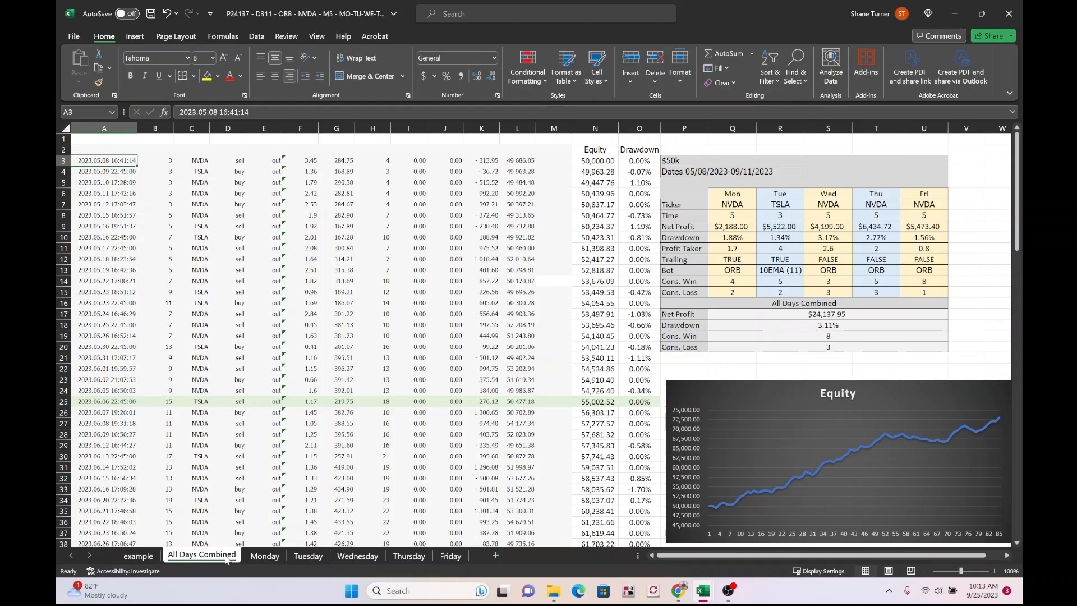
left_click(143, 558)
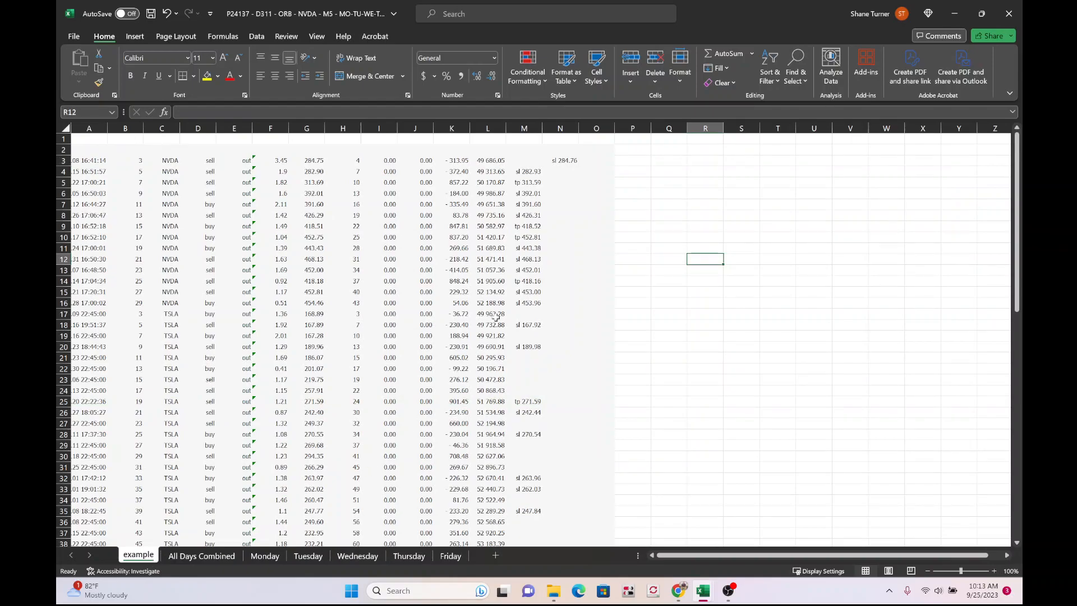
left_click(527, 129)
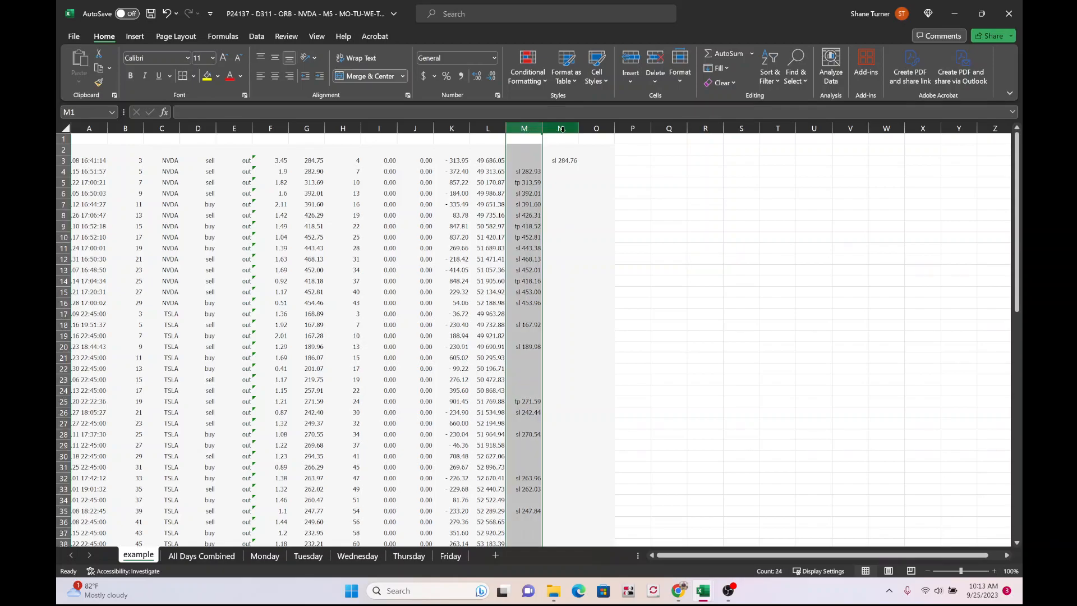
left_click(561, 129, "shift")
key("Delete")
left_click(563, 172)
left_click(521, 174)
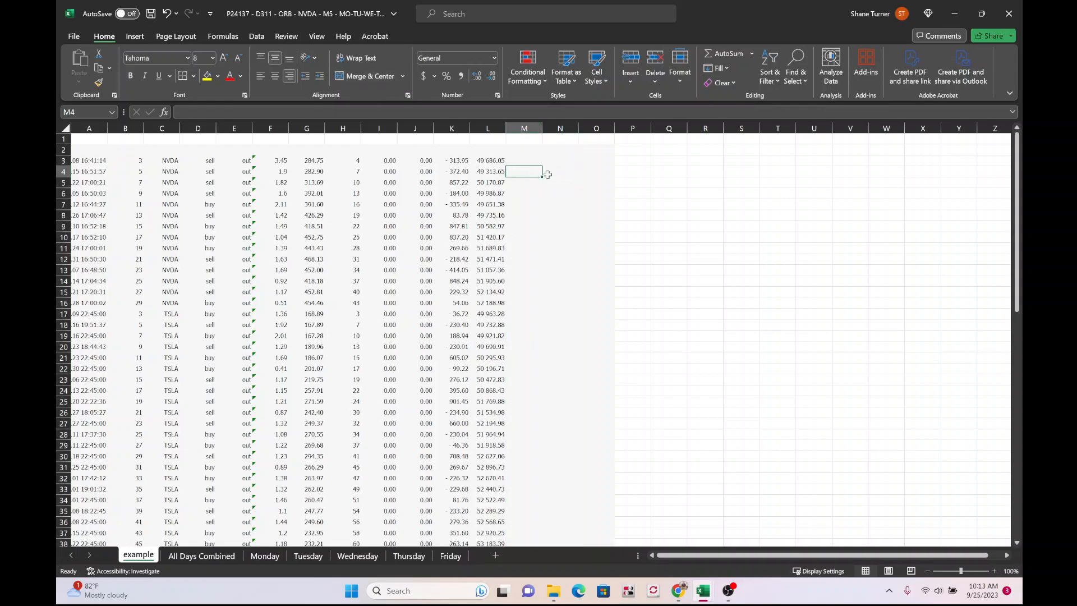
left_click(588, 172)
left_click(560, 211)
left_click(535, 236)
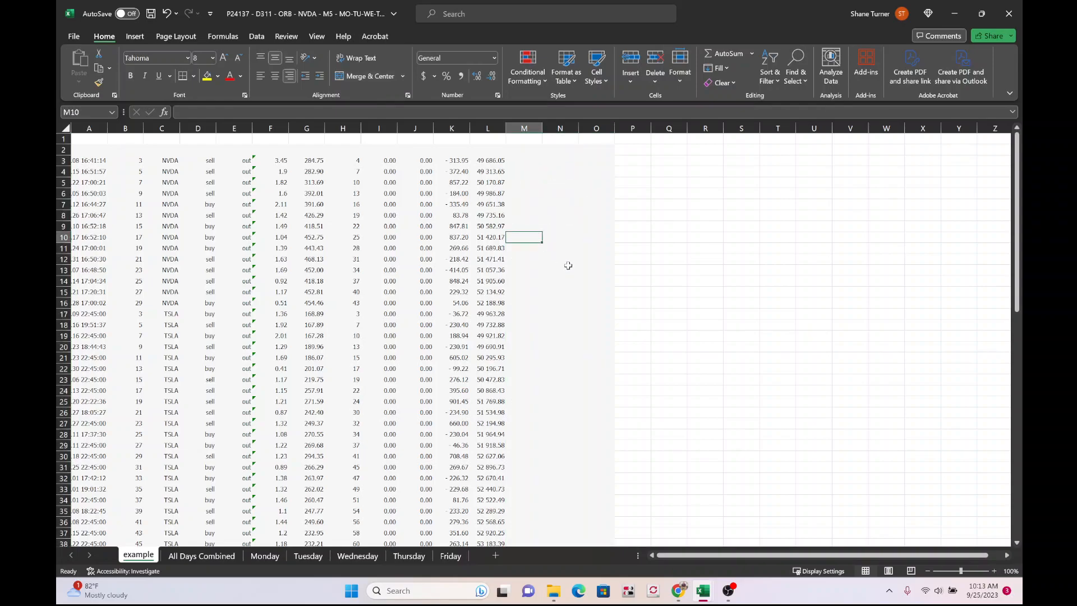
Widen column A on the example sheet so the full deal dates and times fit
scroll(567, 268, "down", 7)
scroll(567, 271, "up", 7)
left_click_drag(94, 159, 90, 218)
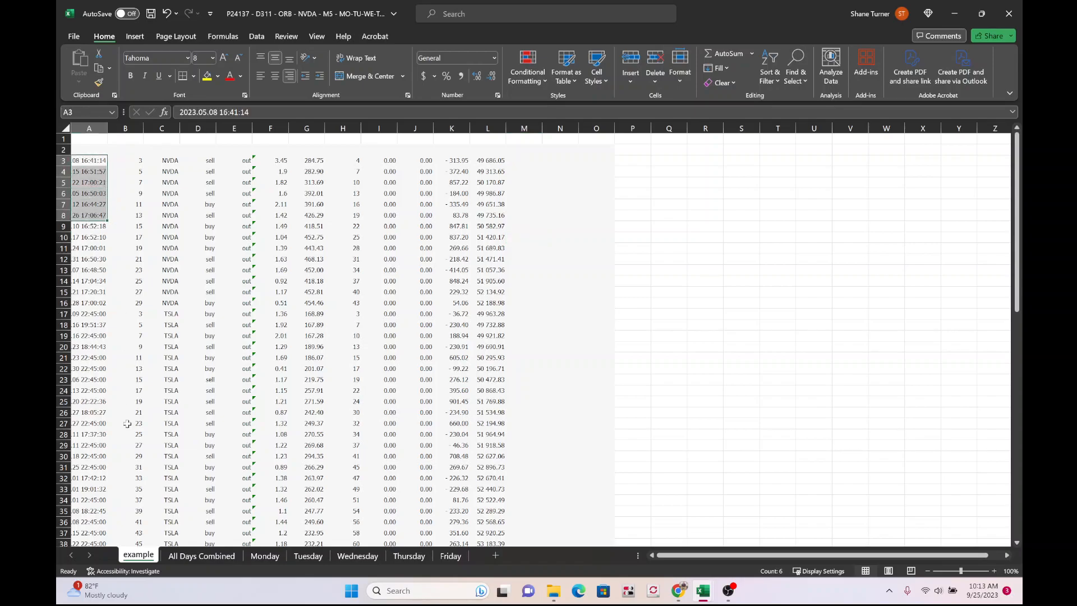
left_click_drag(107, 128, 145, 130)
left_click(550, 222)
Sort the deals by the dates in A3:A42 from A to Z, expanding the selection to the adjacent columns, and check the date order
left_click(122, 167)
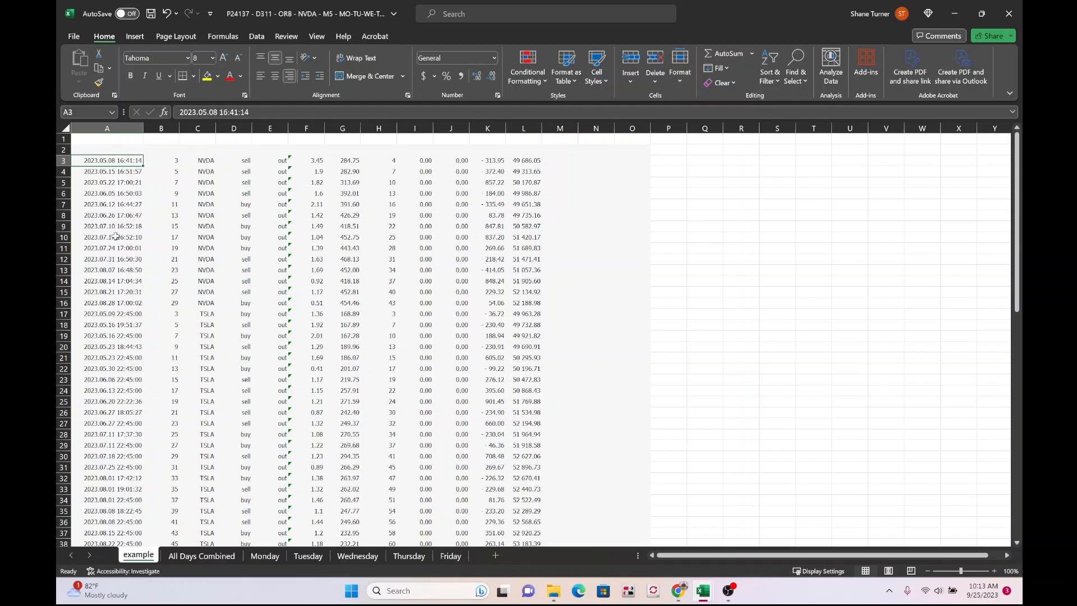
scroll(117, 232, "down", 5)
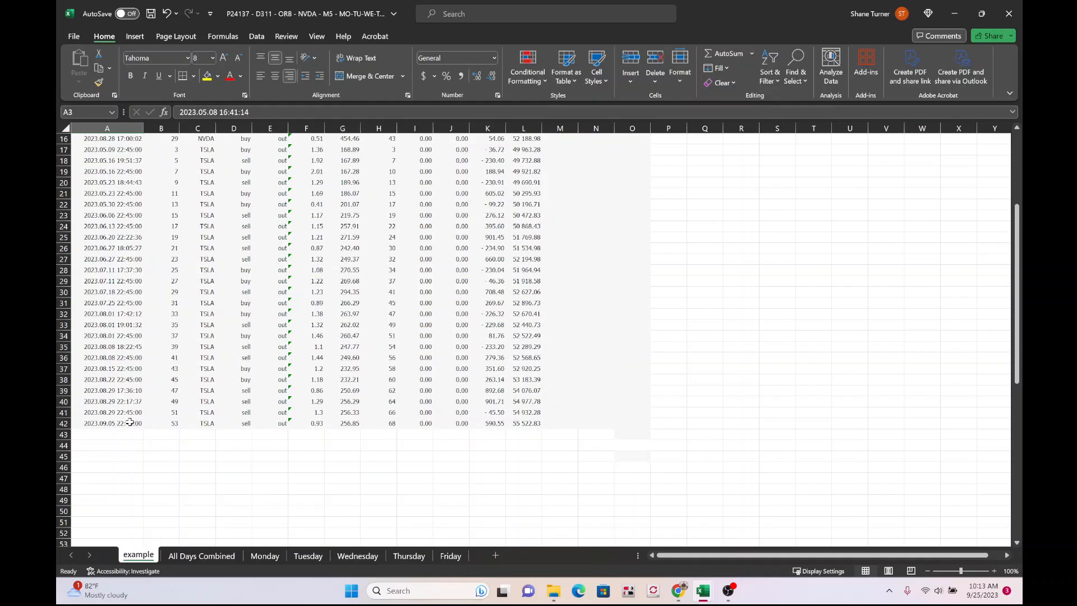
left_click(129, 423, "shift")
scroll(124, 326, "up", 5)
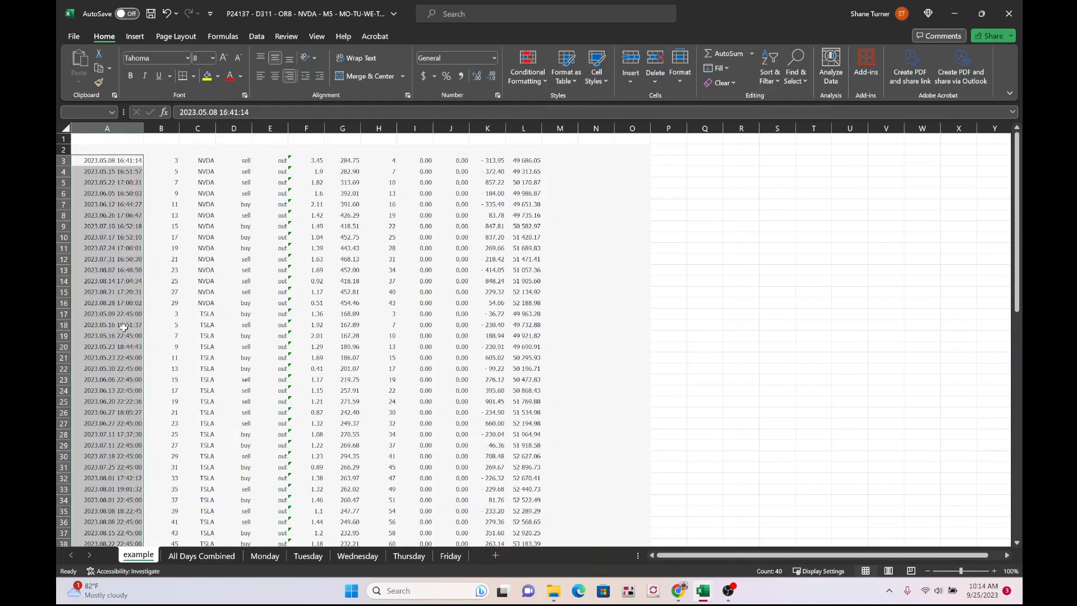
left_click(777, 76)
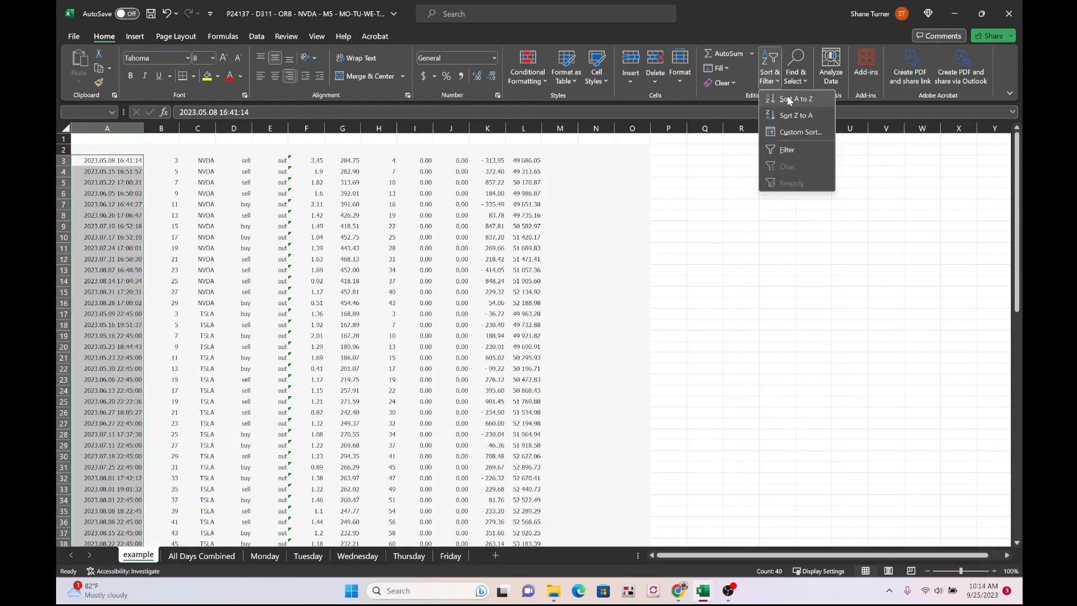
left_click(788, 100)
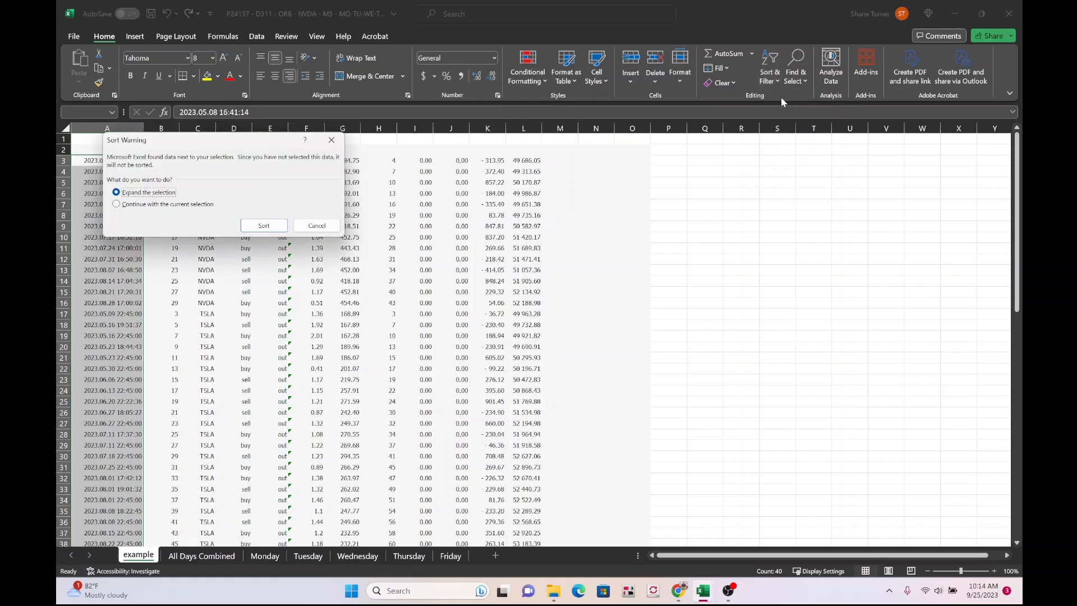
left_click(265, 226)
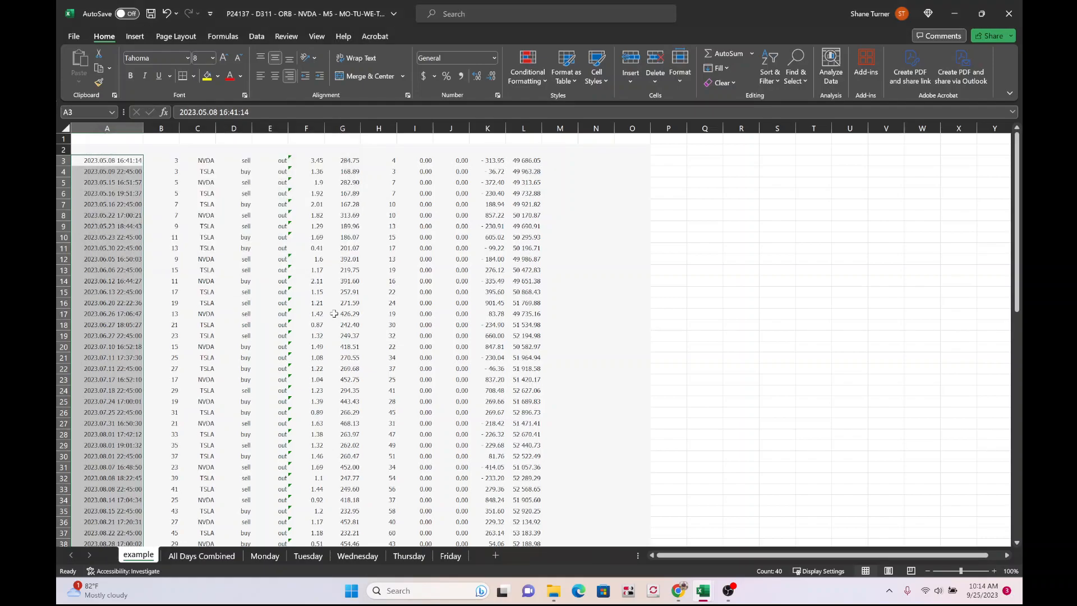
left_click(629, 244)
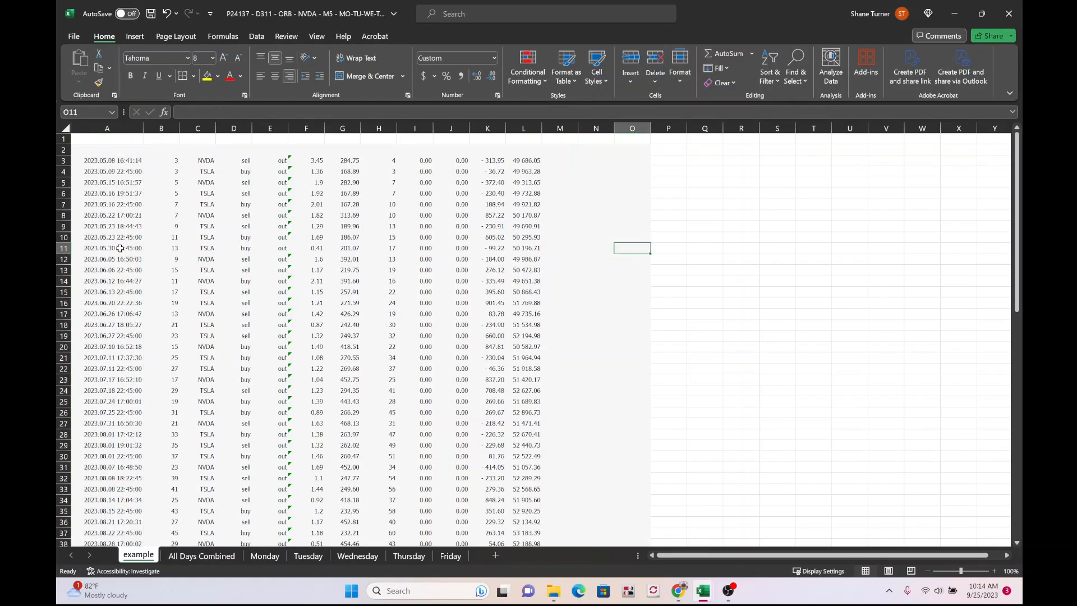
left_click_drag(112, 161, 105, 425)
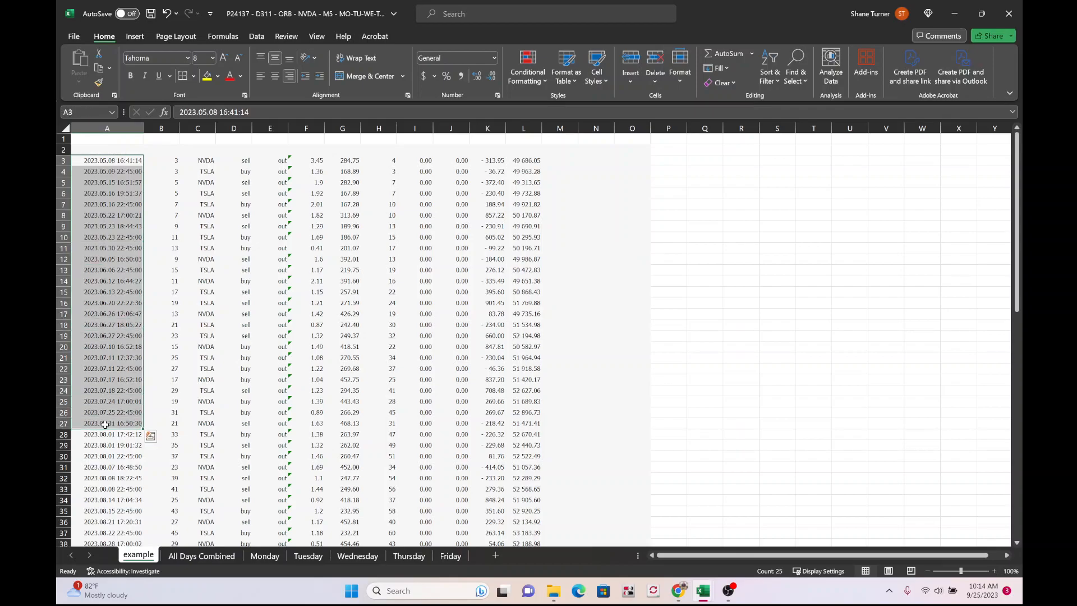
left_click(585, 224)
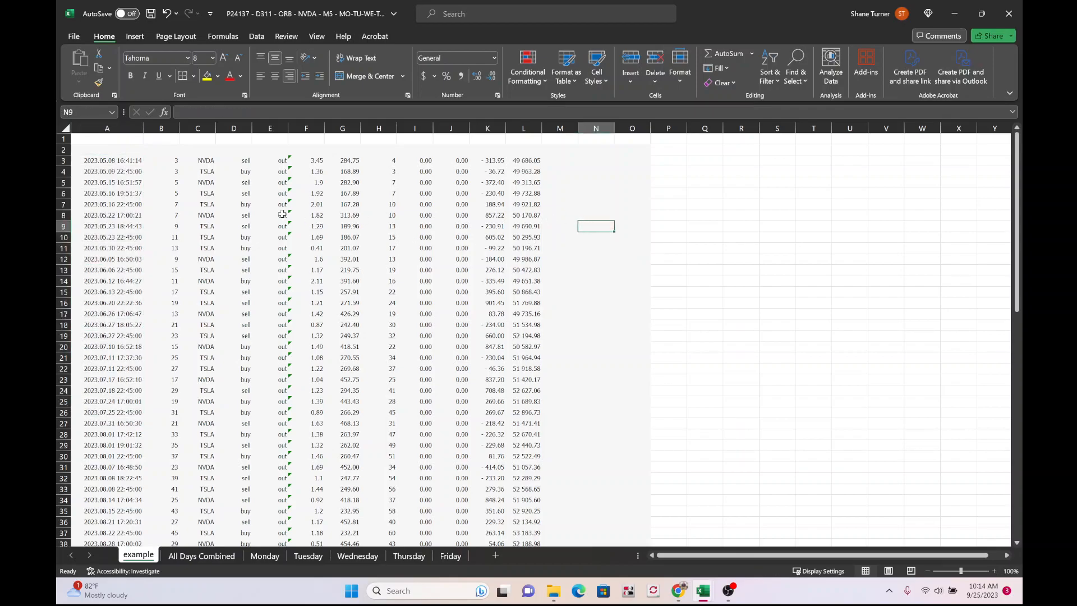
left_click(208, 163)
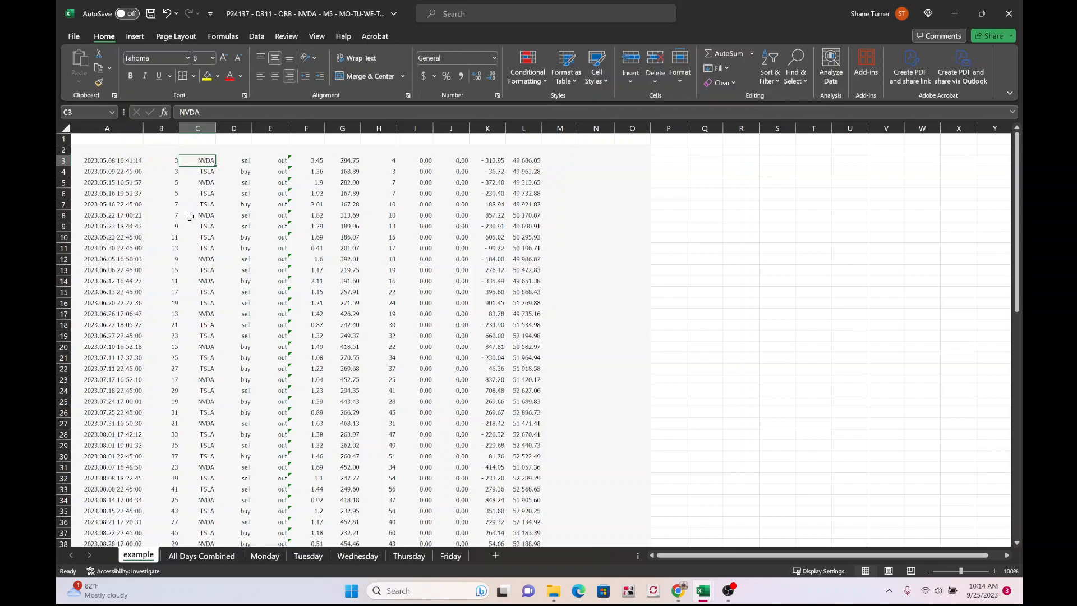
Copy the Equity column N from the All Days Combined sheet and paste it into column N of the example sheet
left_click(206, 557)
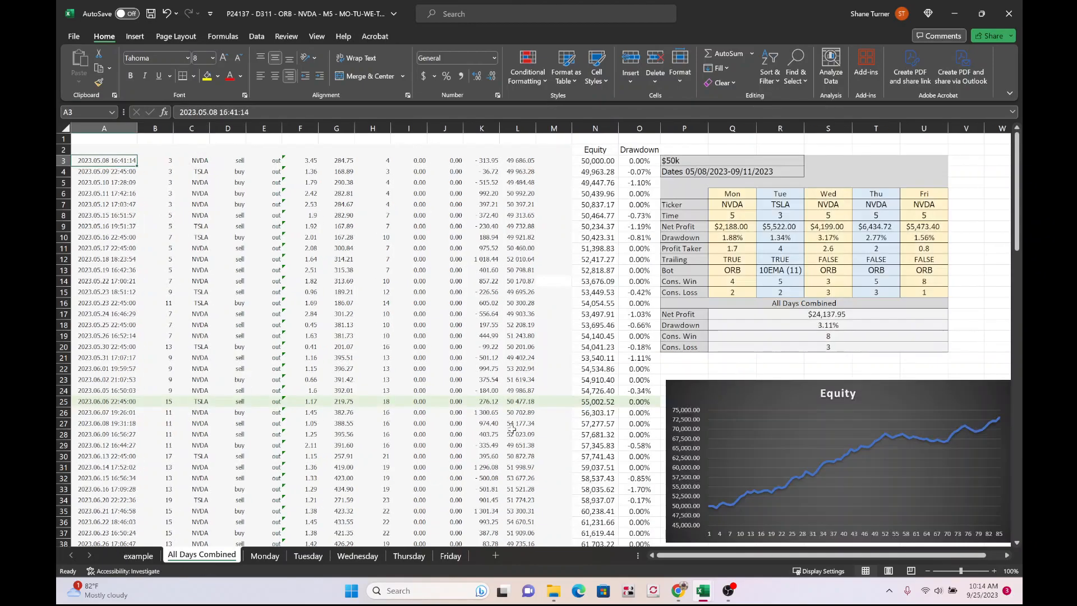
left_click(596, 129)
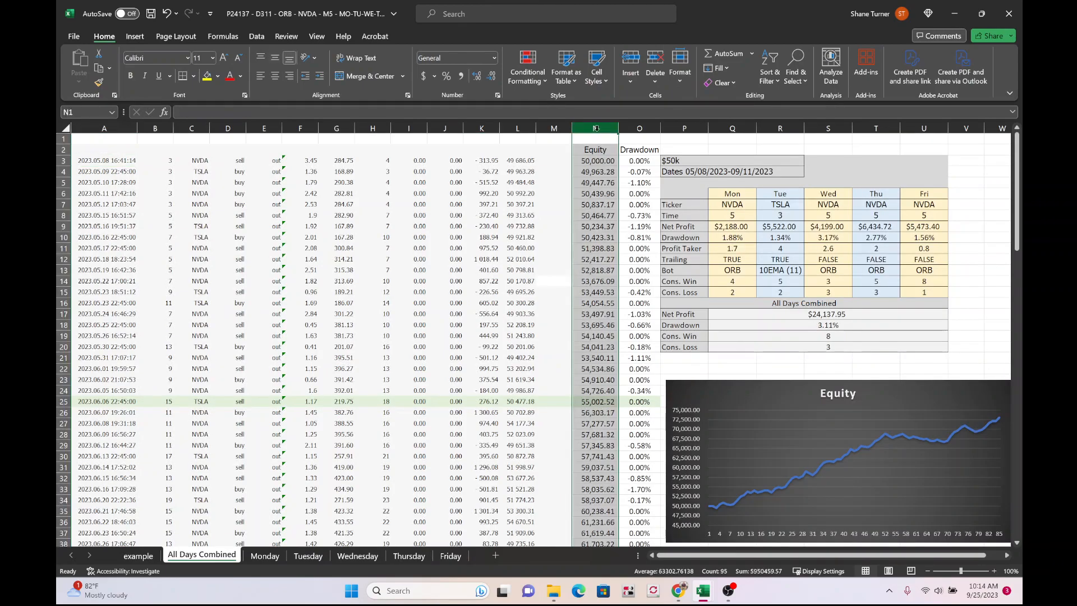
key("ctrl+c")
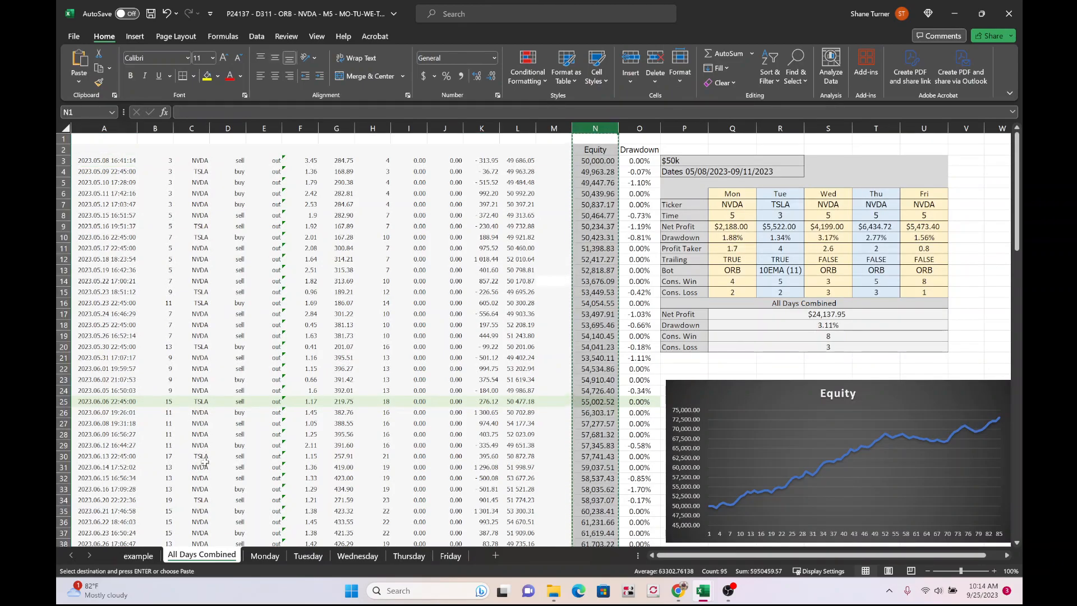
left_click(129, 558)
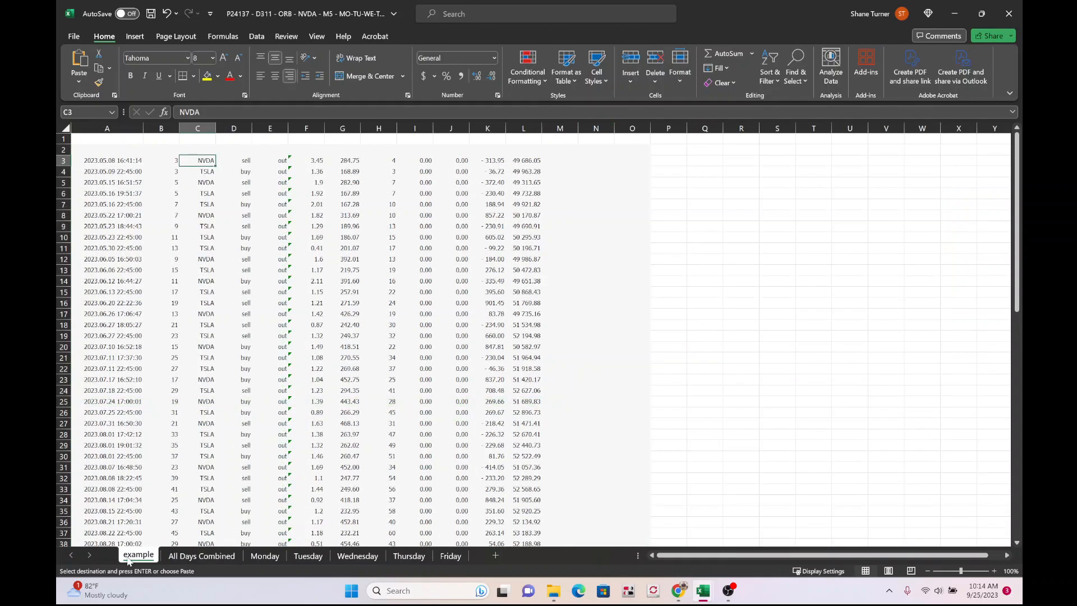
left_click(585, 142)
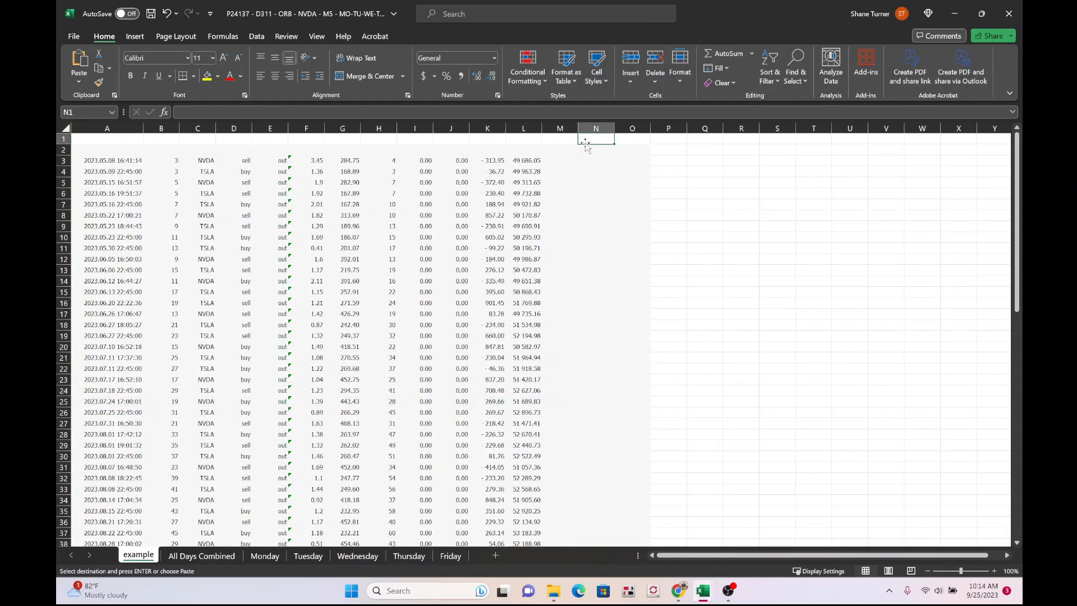
key("ctrl+v")
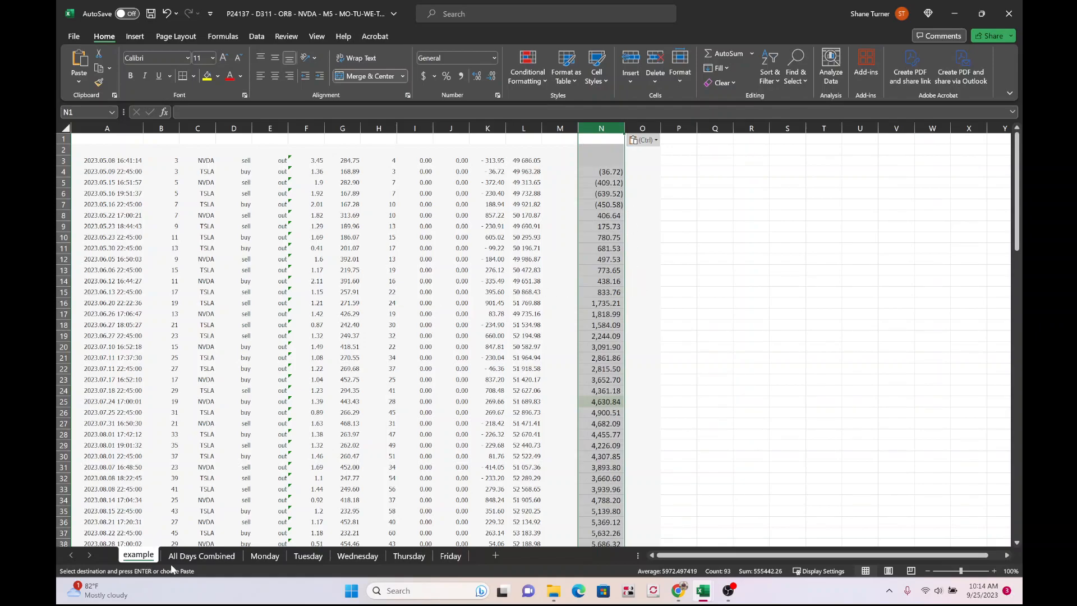
Copy the Drawdown column O from All Days Combined into column O of the example sheet, widen it and check the formula in O3
left_click(201, 555)
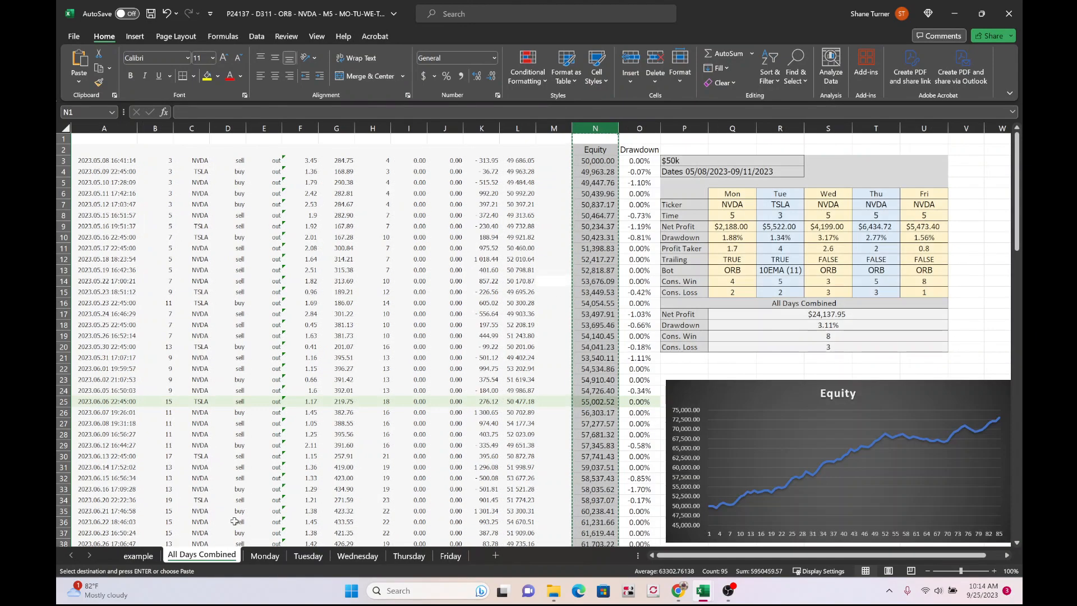
left_click(646, 129)
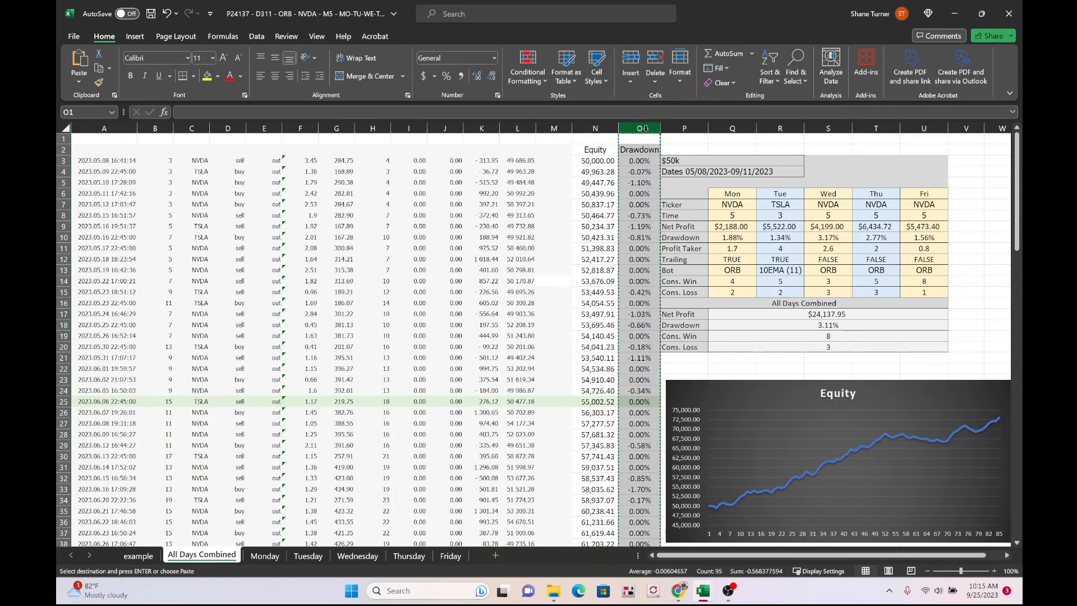
left_click(138, 556)
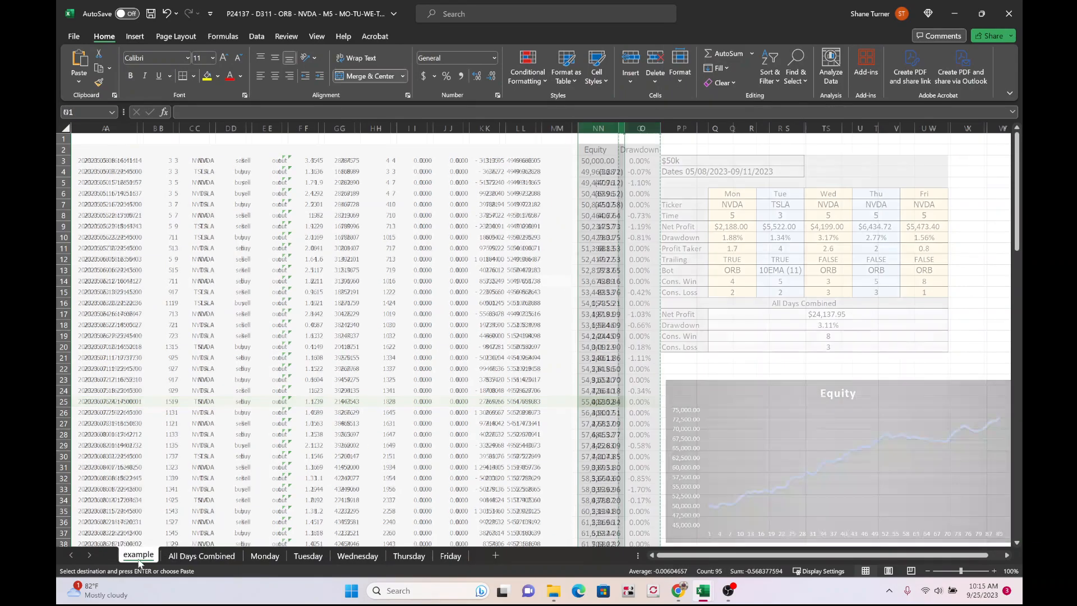
left_click(646, 138)
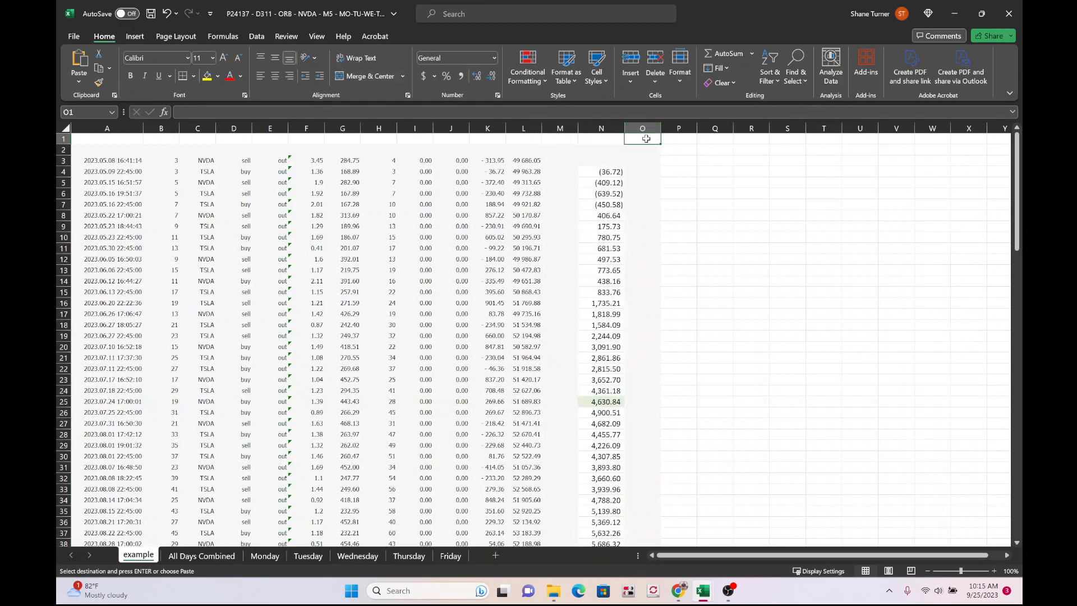
key("ctrl+v")
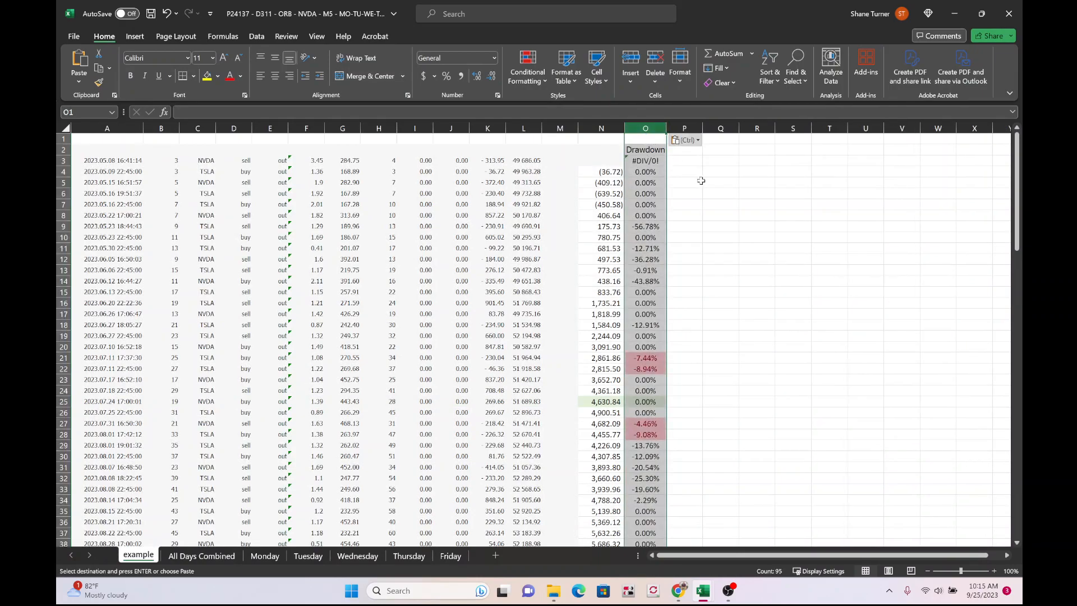
left_click(701, 182)
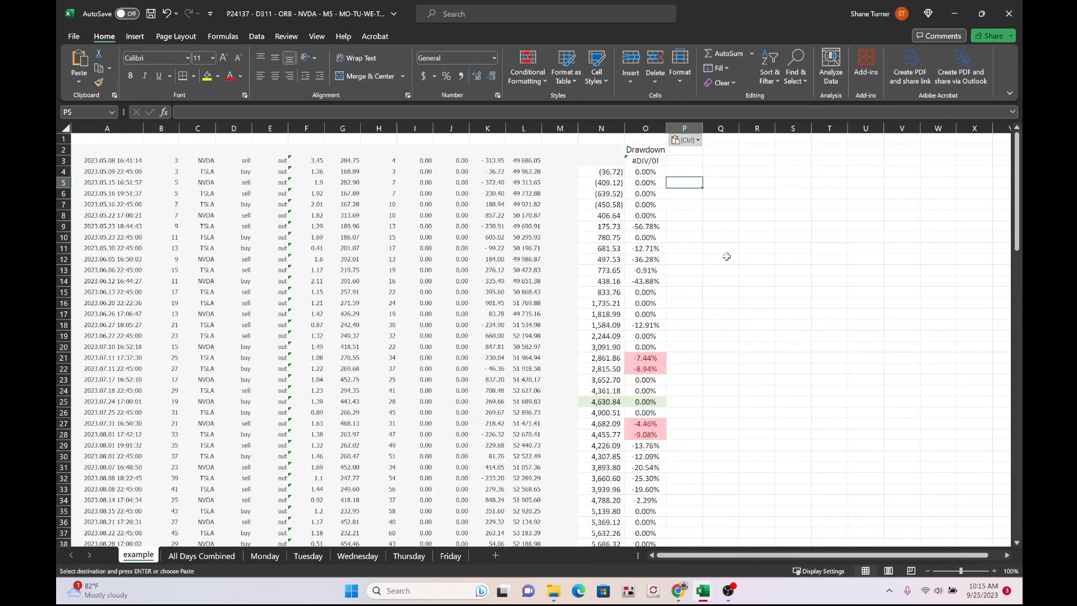
left_click_drag(665, 128, 683, 127)
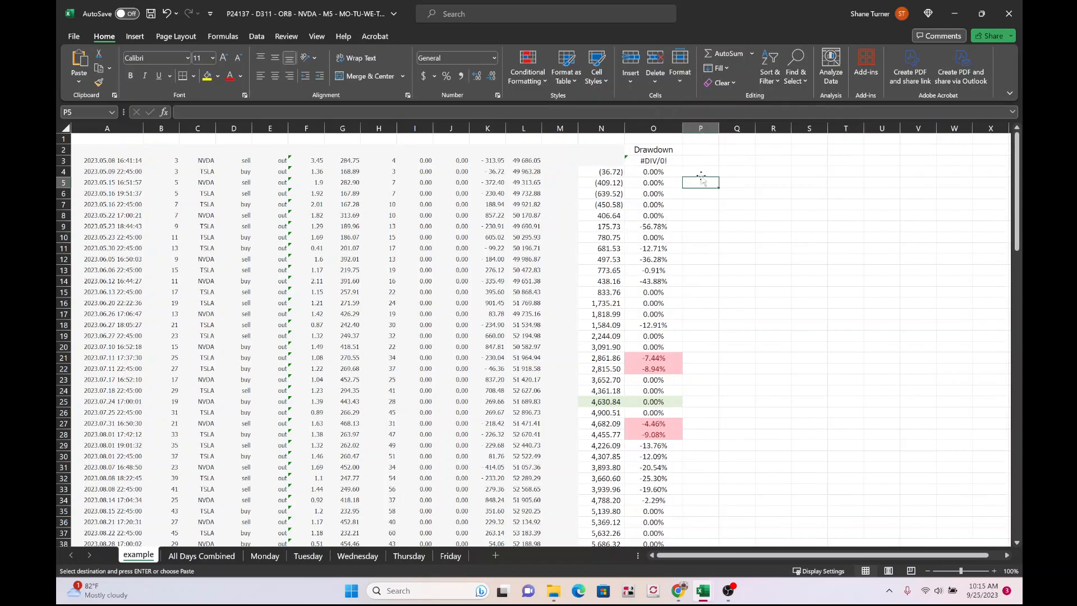
left_click(659, 162)
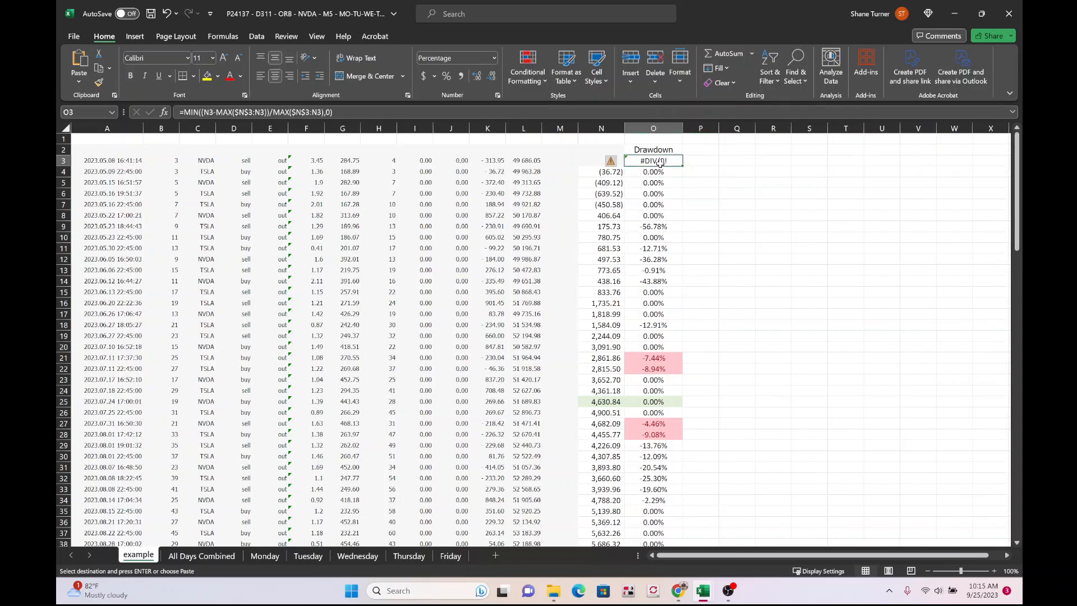
left_click(703, 203)
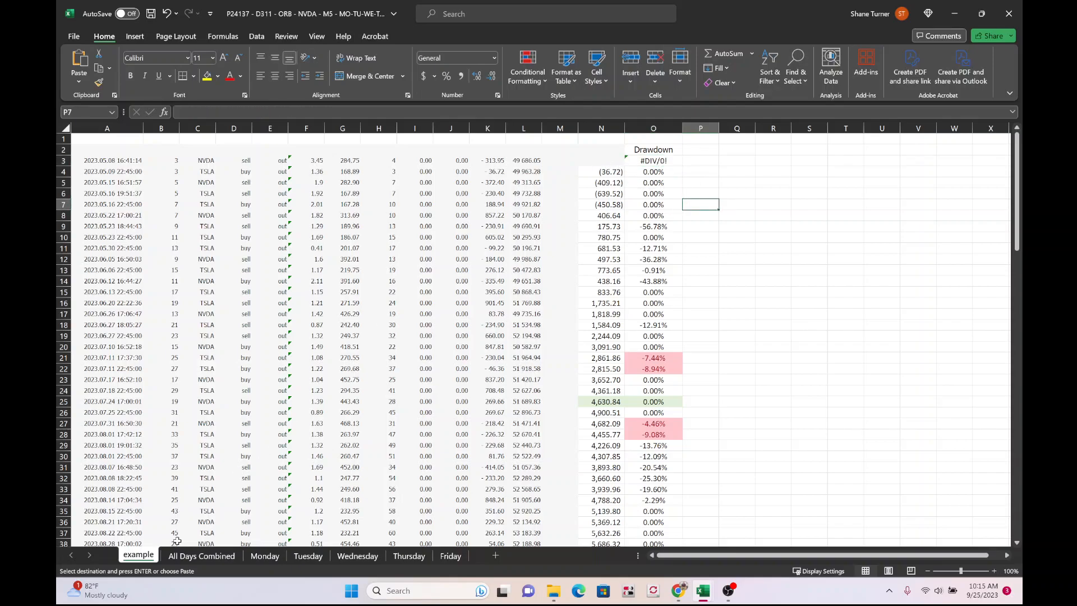
Compare the equity column with the All Days Combined sheet and unmerge the cells in M1:N3 on the example sheet
left_click(197, 557)
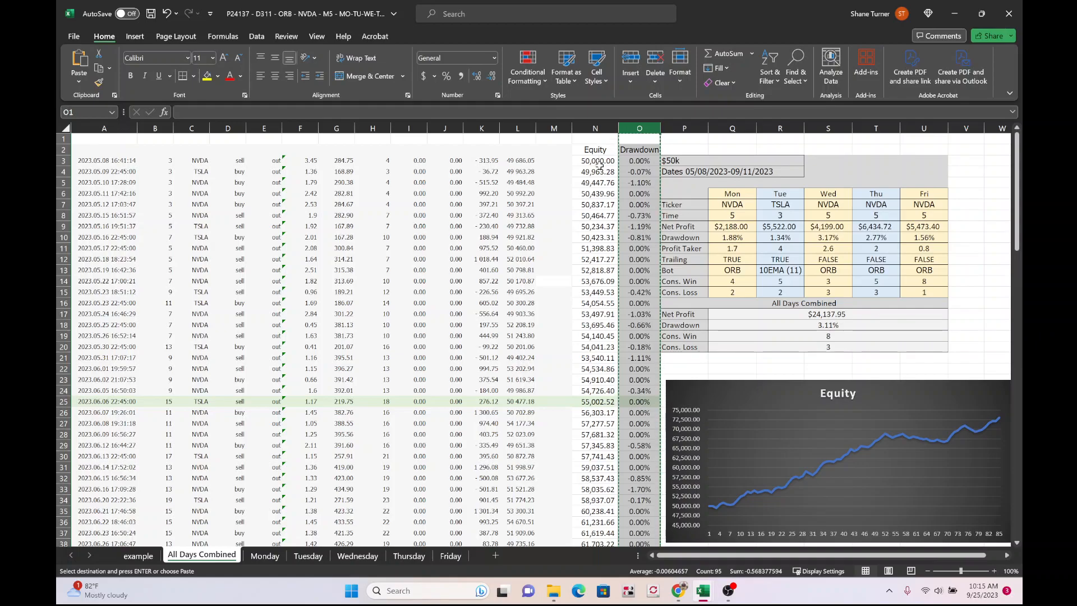
key("ctrl+Page_Up")
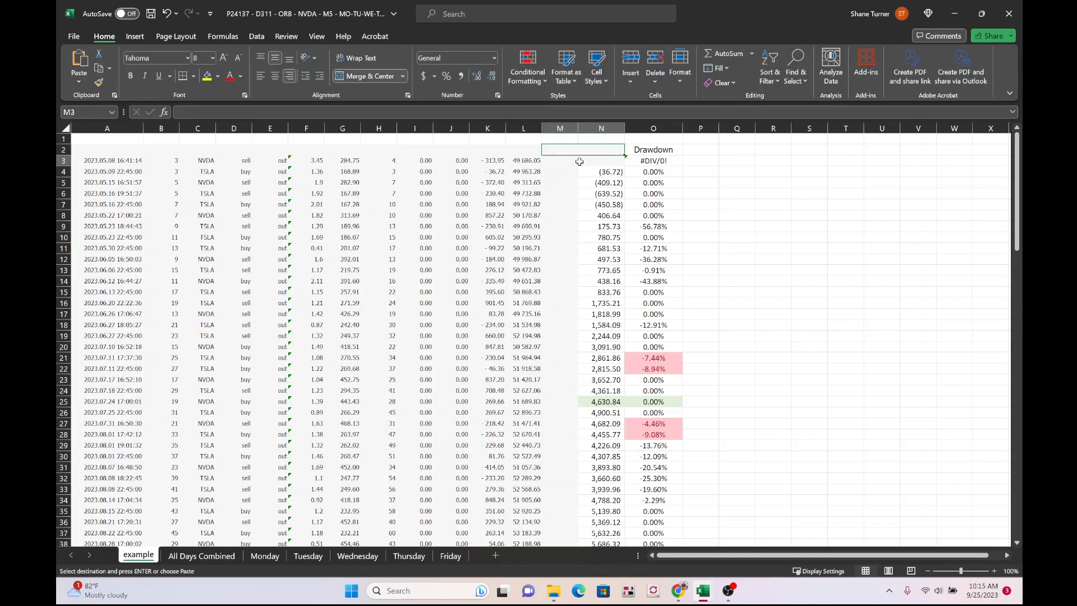
left_click(581, 181)
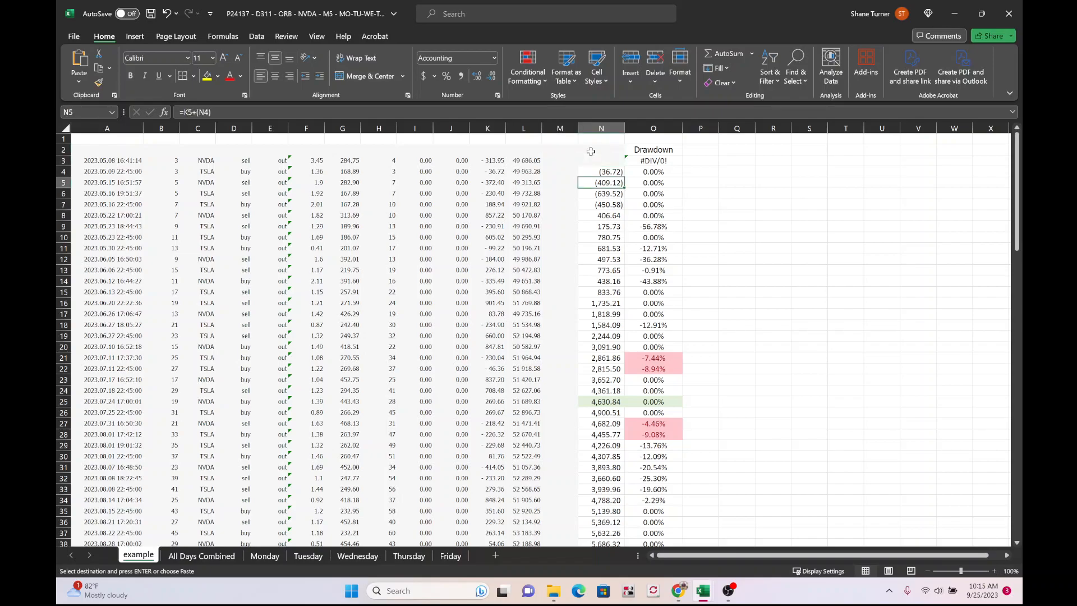
left_click_drag(591, 140, 558, 161)
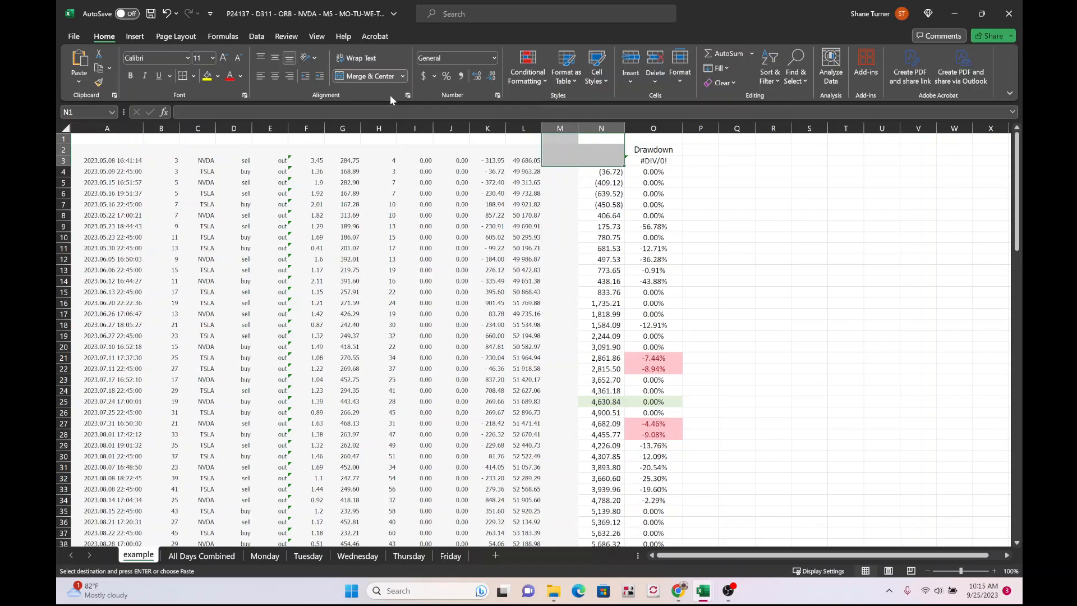
left_click(376, 80)
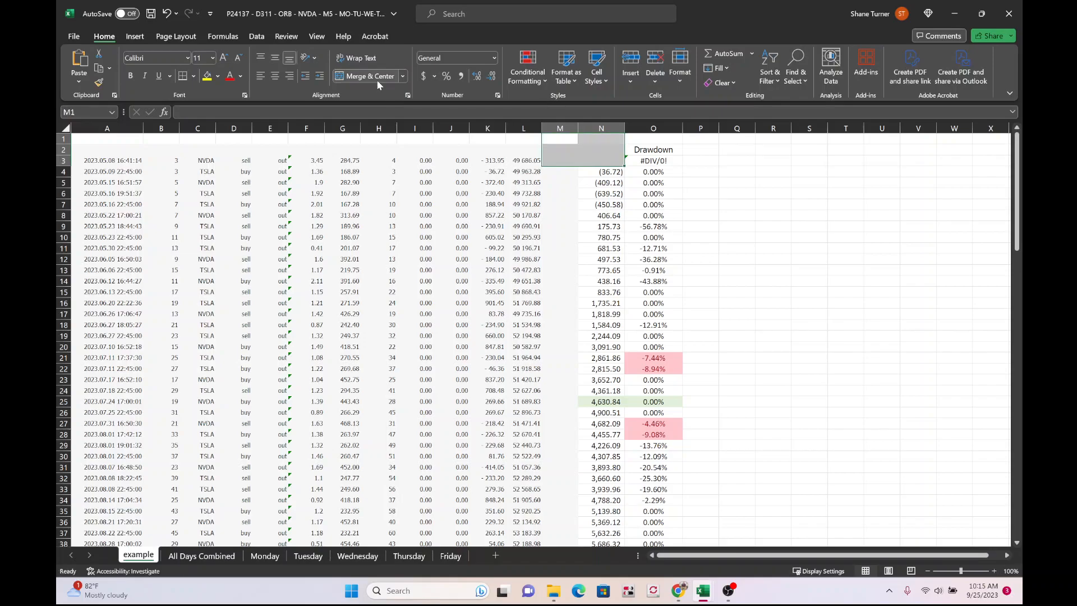
left_click(570, 182)
Undo the unmerging, the column widening and the pasted Drawdown and Equity columns on the example sheet
key("ctrl+z")
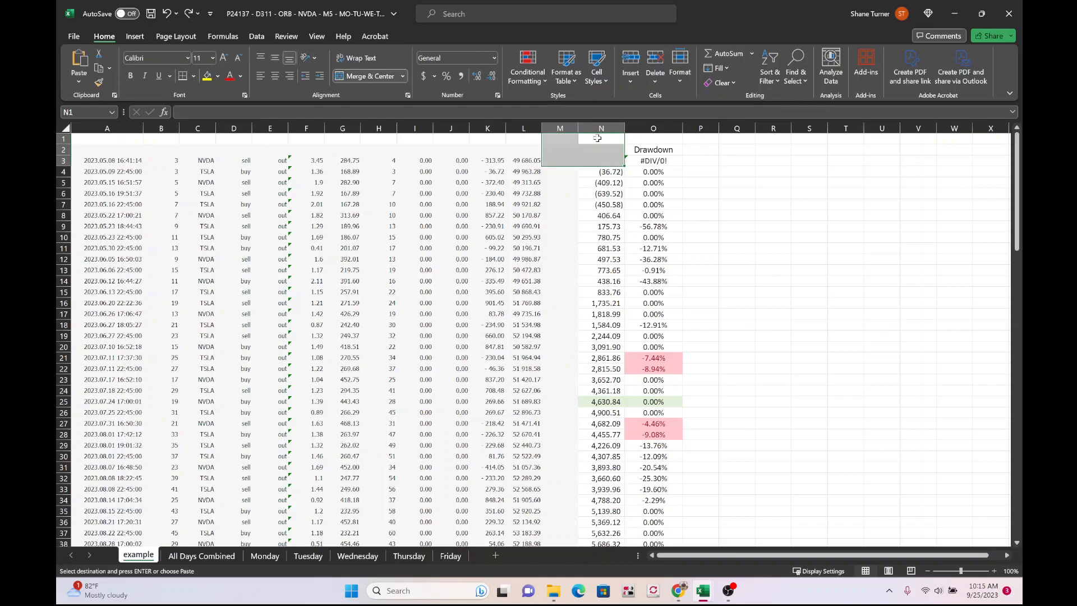
key("ctrl+z")
key("ctrl+z")
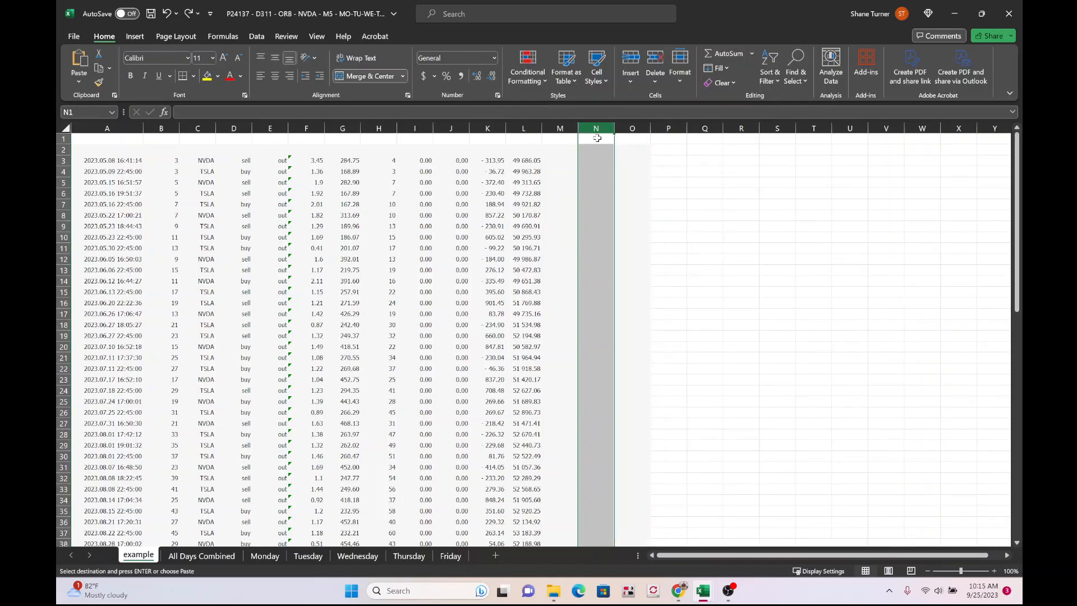
left_click(637, 183)
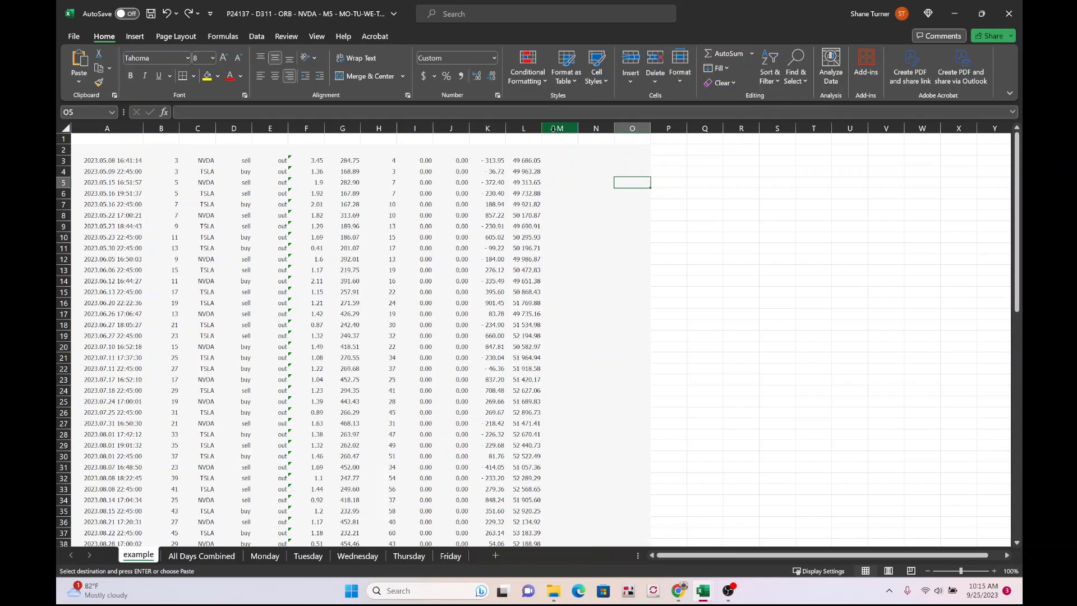
Unmerge all merged cells in columns M to O alongside the deals on the example sheet, starting from row 1
left_click_drag(559, 140, 628, 239)
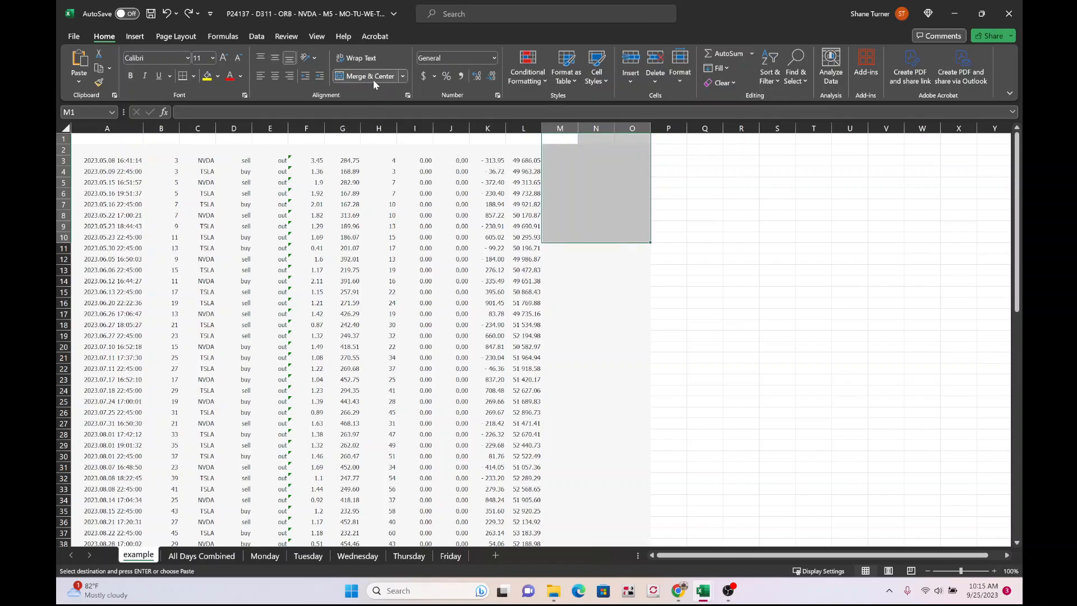
scroll(633, 354, "down", 7)
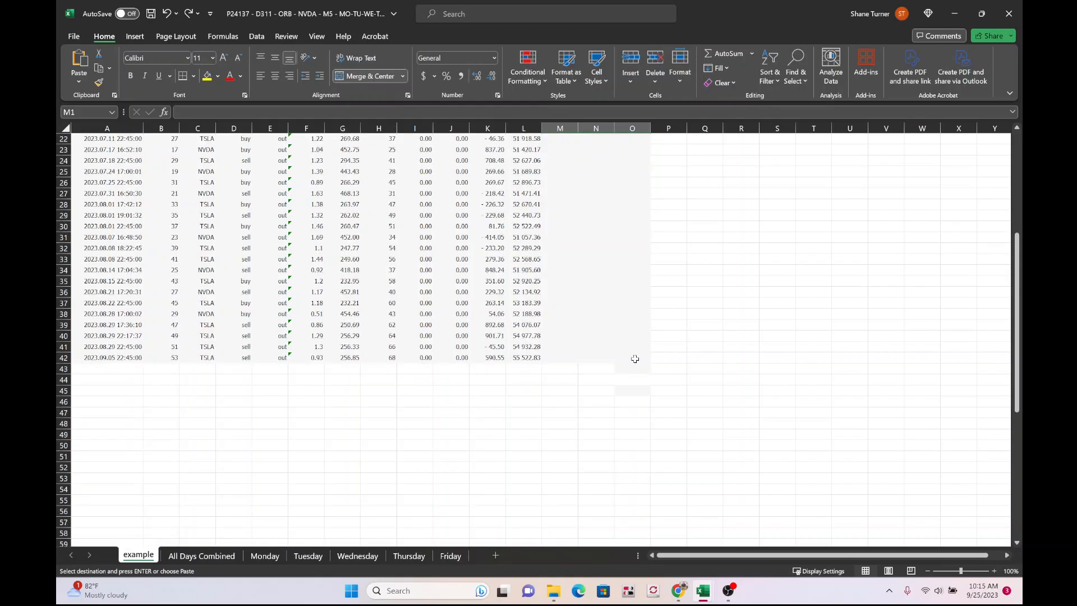
scroll(571, 264, "up", 7)
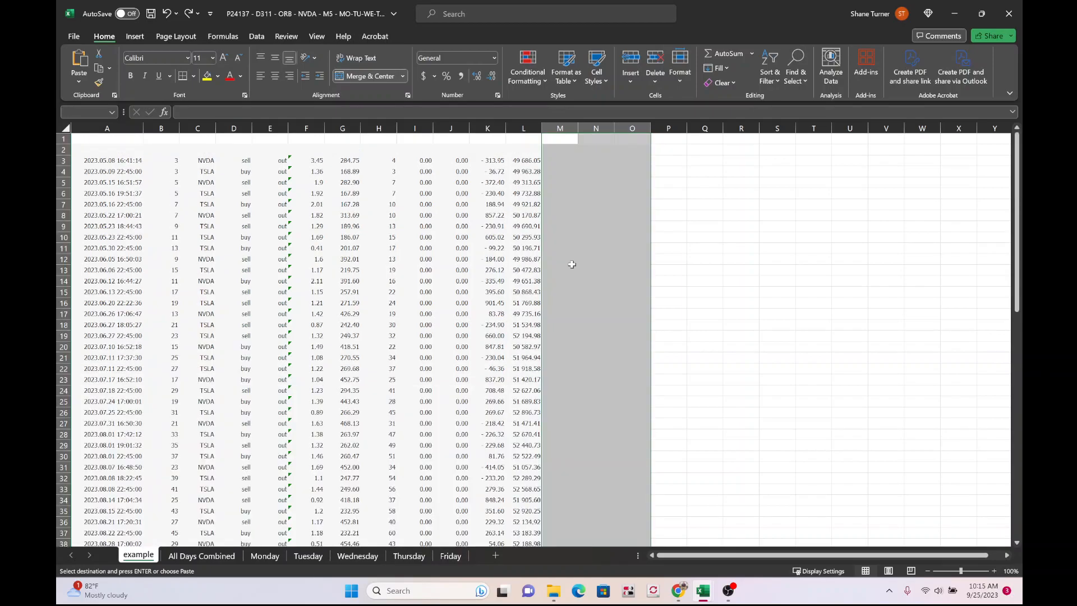
left_click(374, 78)
left_click(593, 204)
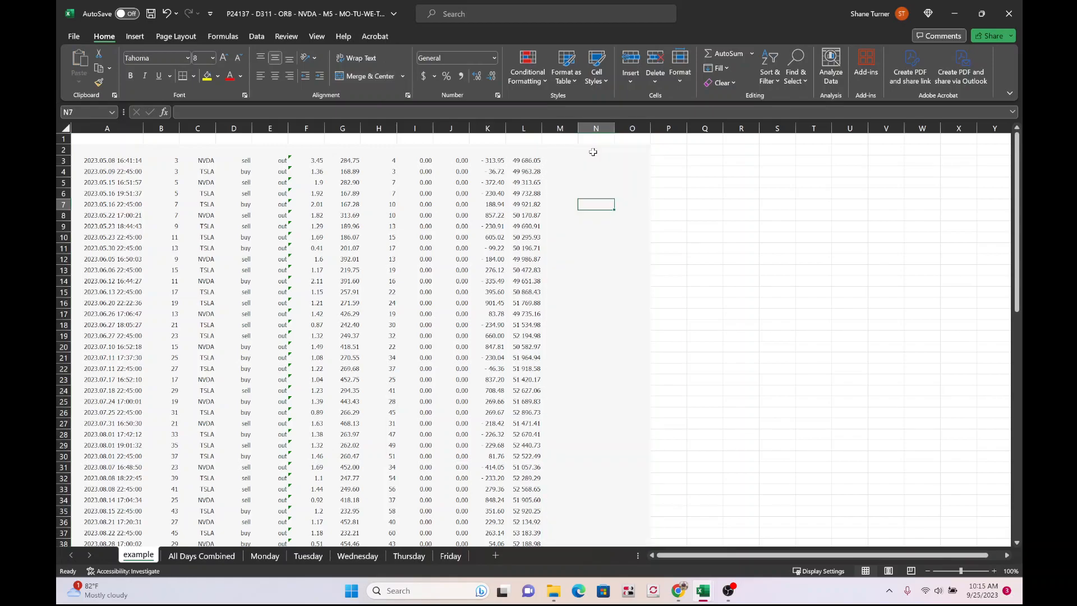
Copy the Equity column N2:N76 from All Days Combined, paste it at N1 on the example sheet and widen column N to show its values
key("ctrl+Page_Down")
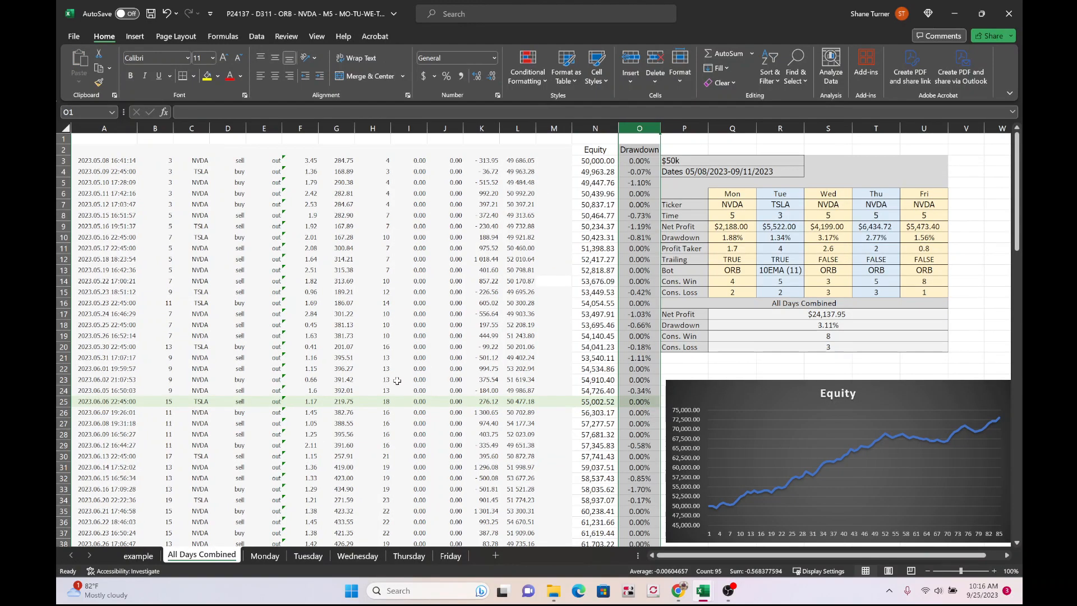
left_click(596, 150)
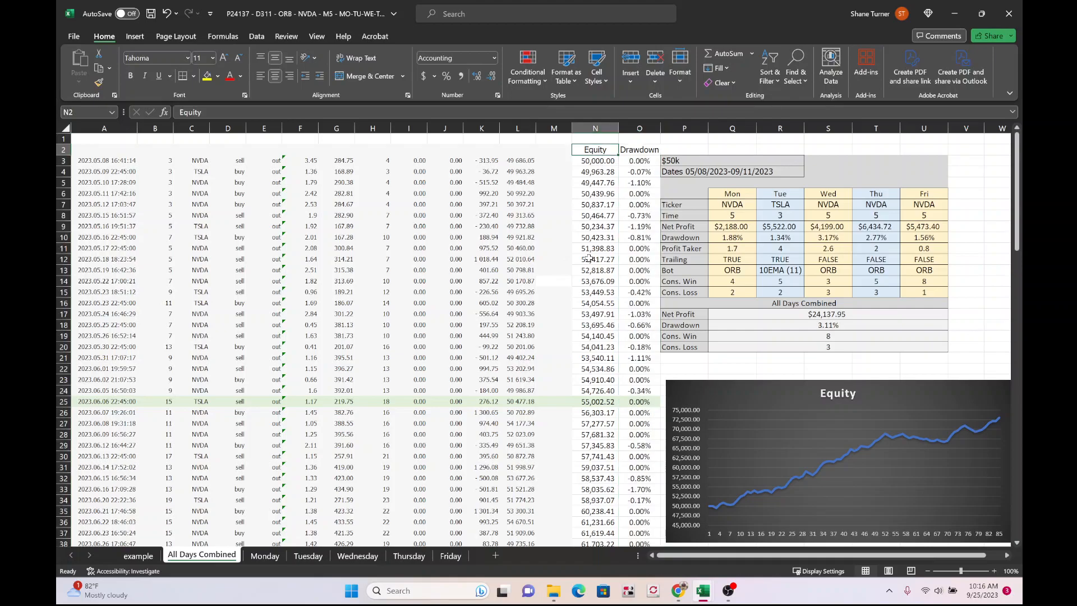
scroll(589, 258, "down", 20)
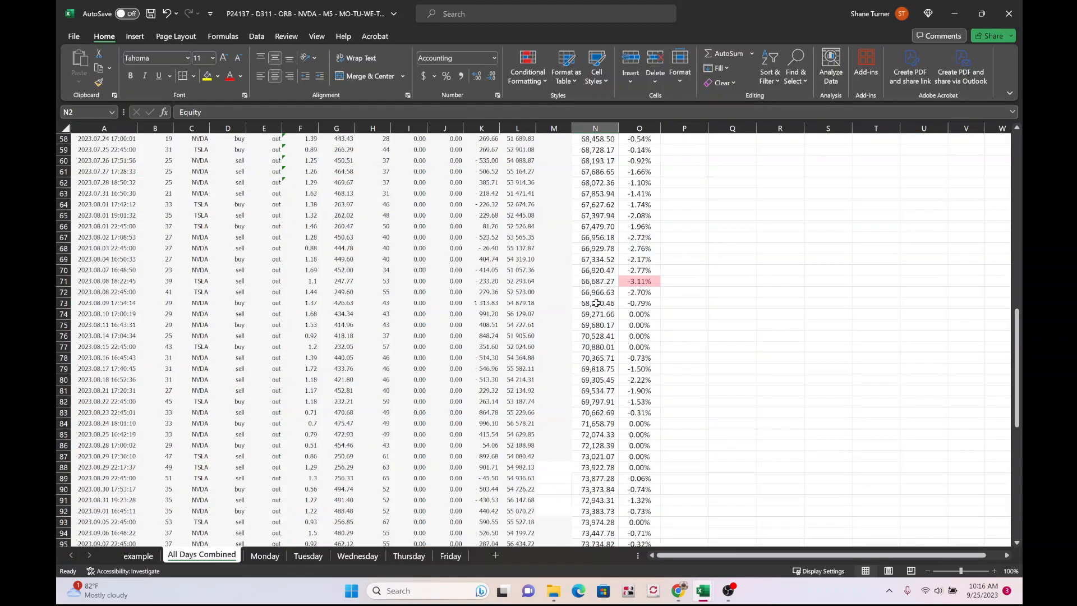
left_click(596, 303, "shift")
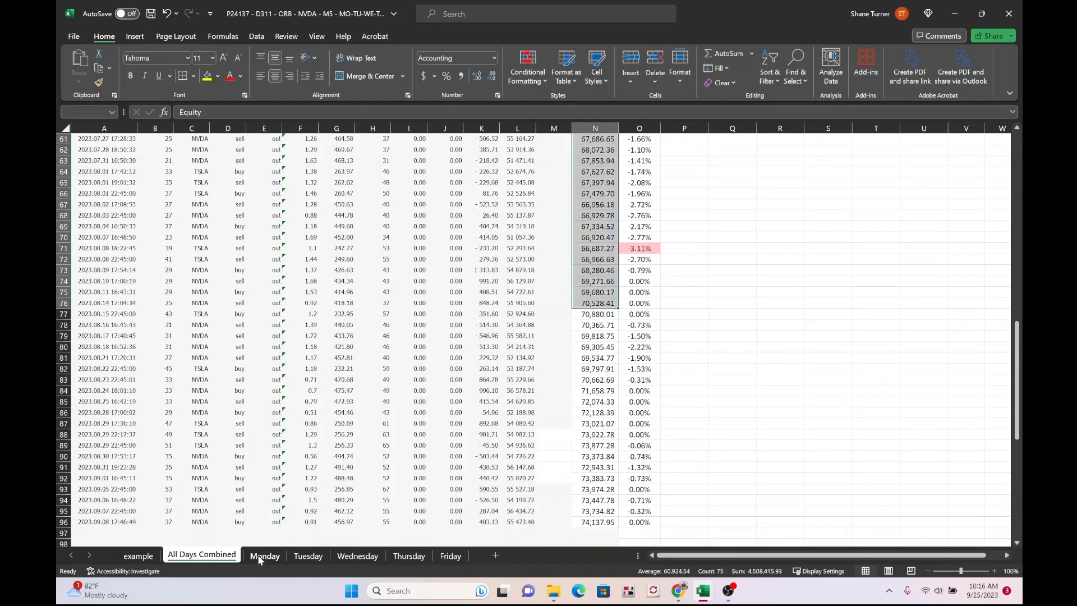
left_click(139, 557)
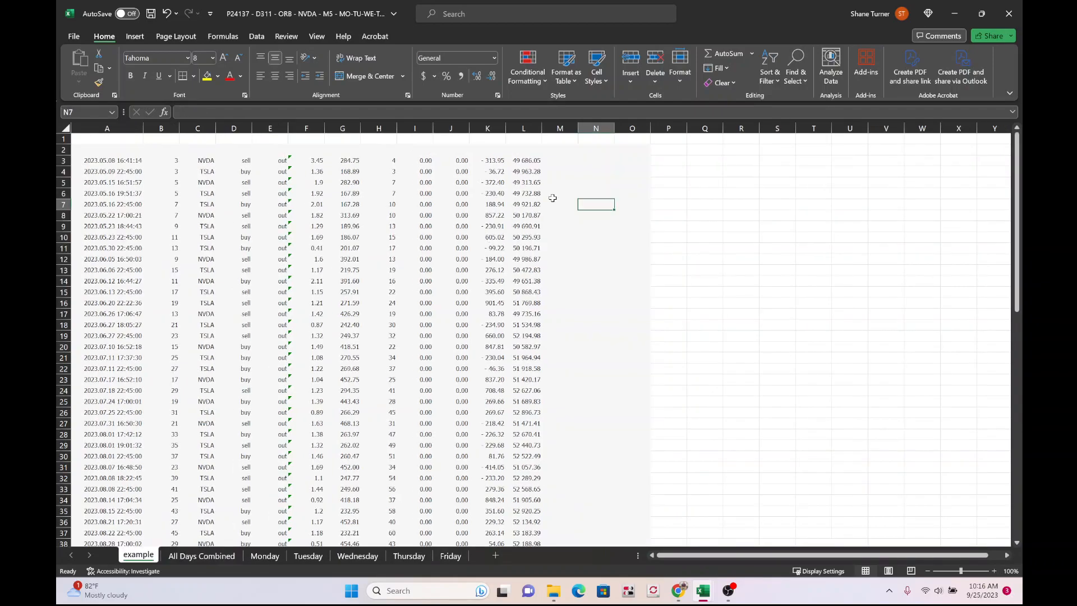
left_click(592, 141)
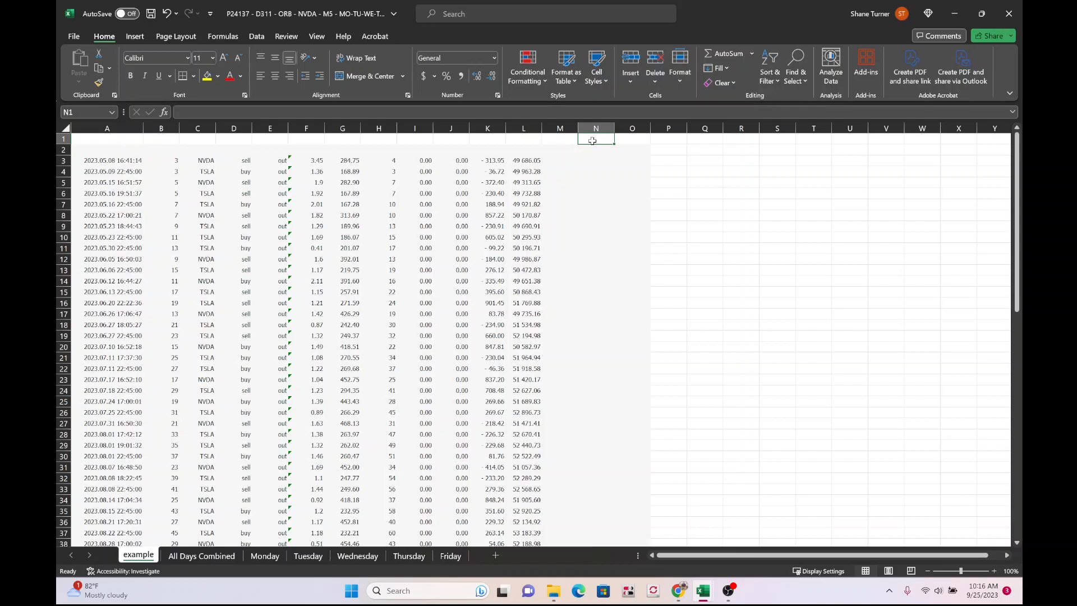
left_click(183, 557)
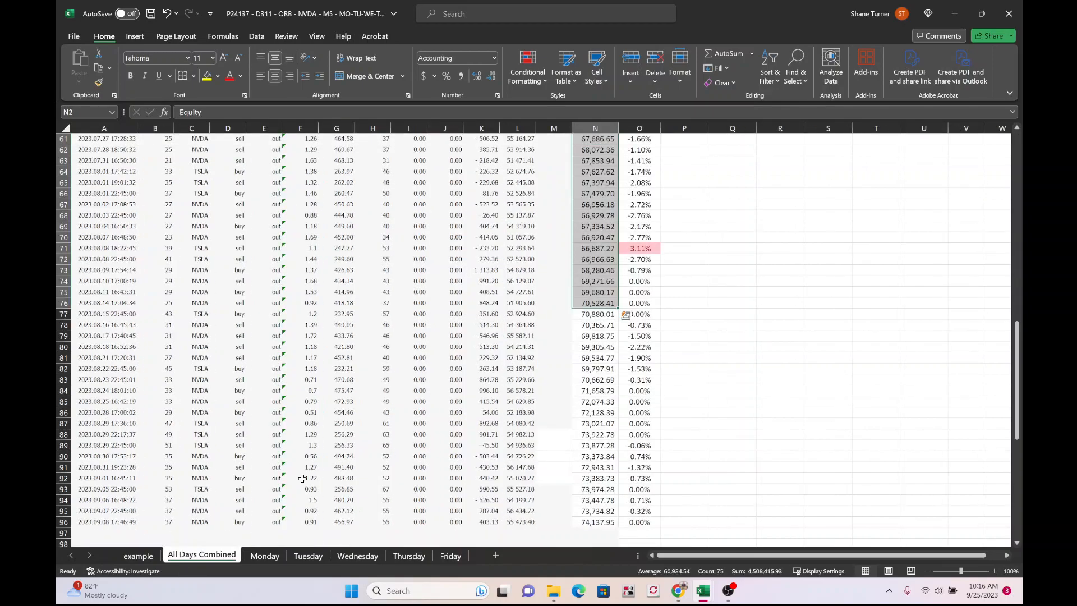
key("ctrl+c")
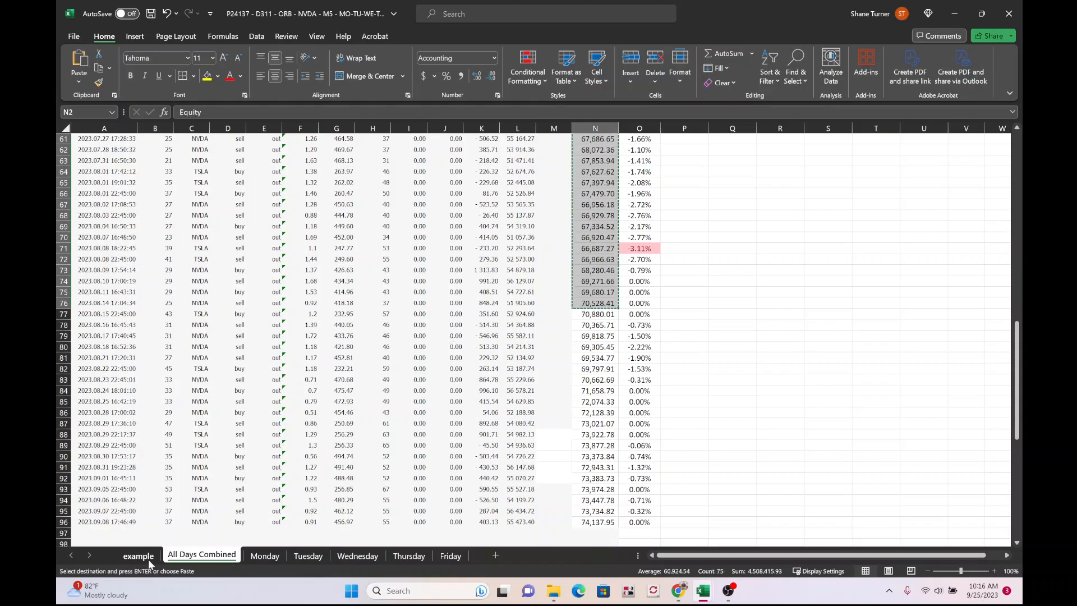
left_click(148, 557)
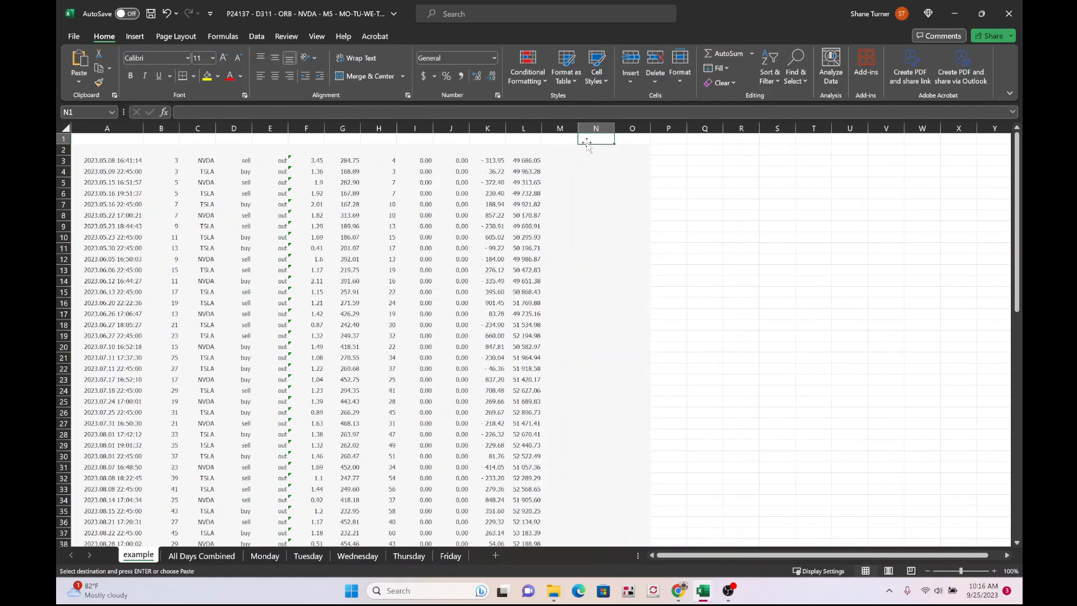
key("ctrl+v")
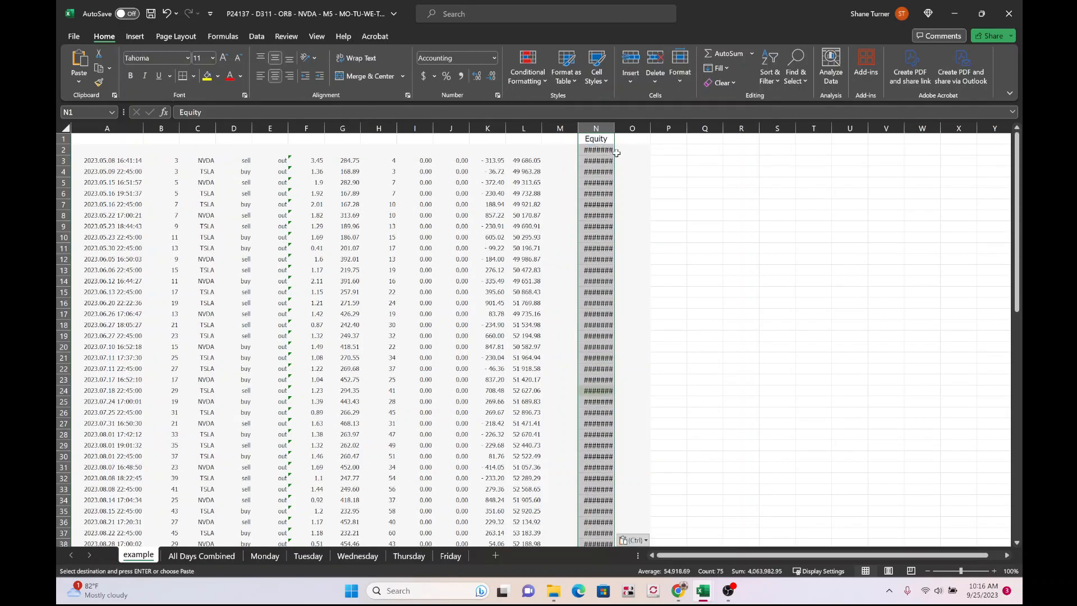
left_click_drag(618, 130, 629, 130)
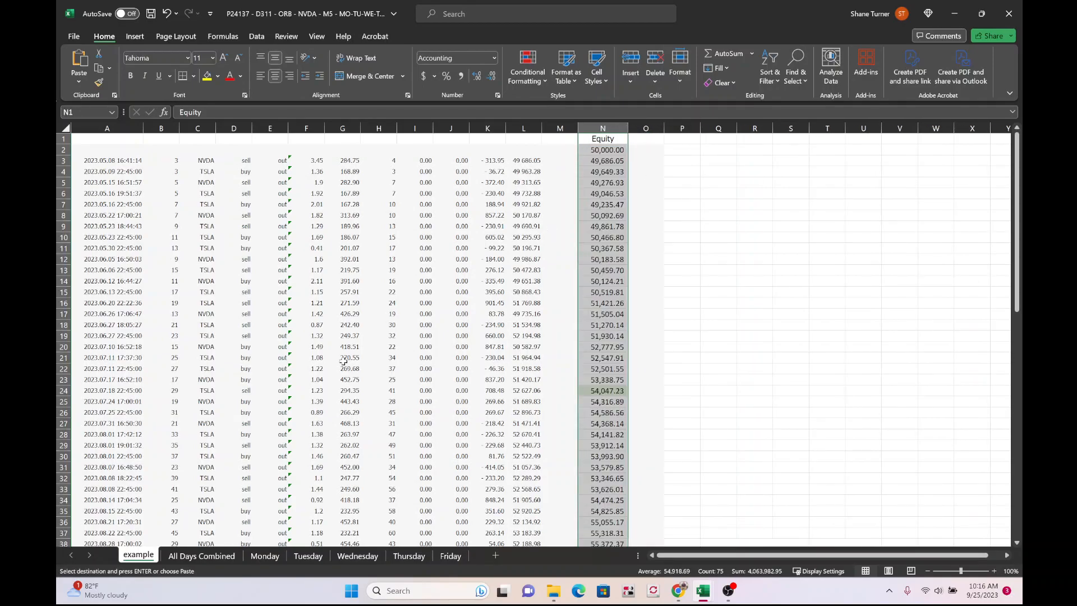
Copy the Drawdown column O2:O75 from All Days Combined, paste it at O1 on the example sheet and widen column O to fit the heading
left_click(218, 556)
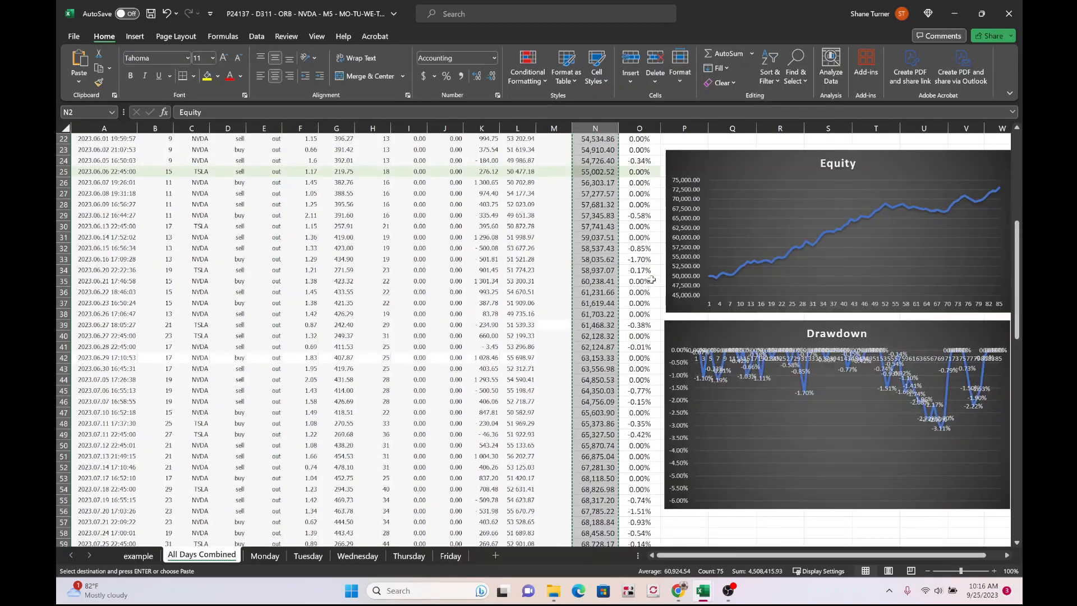
scroll(652, 279, "up", 7)
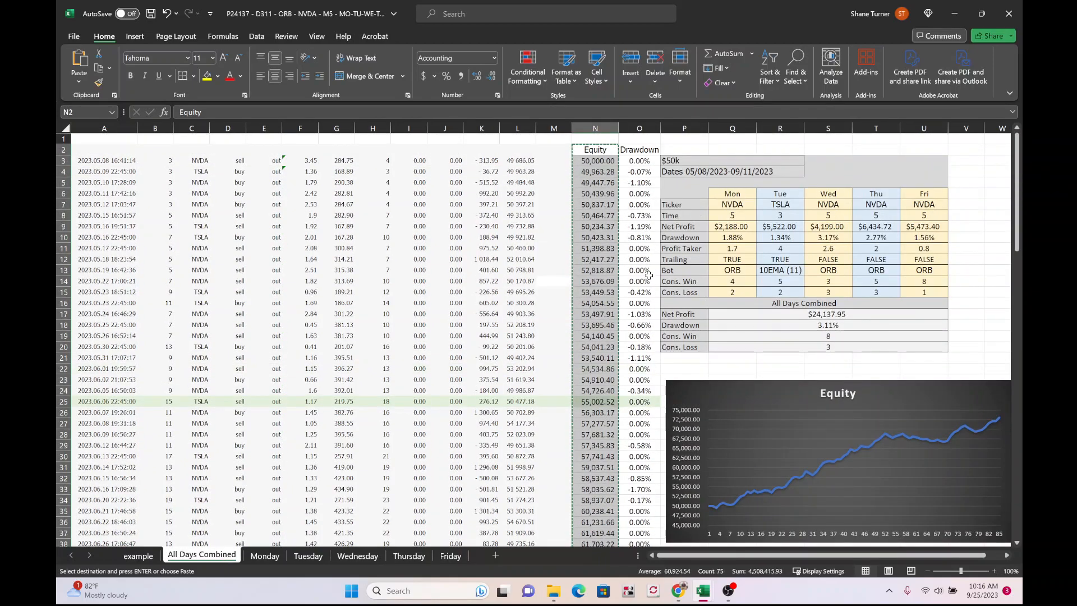
left_click(635, 150)
scroll(631, 368, "down", 15)
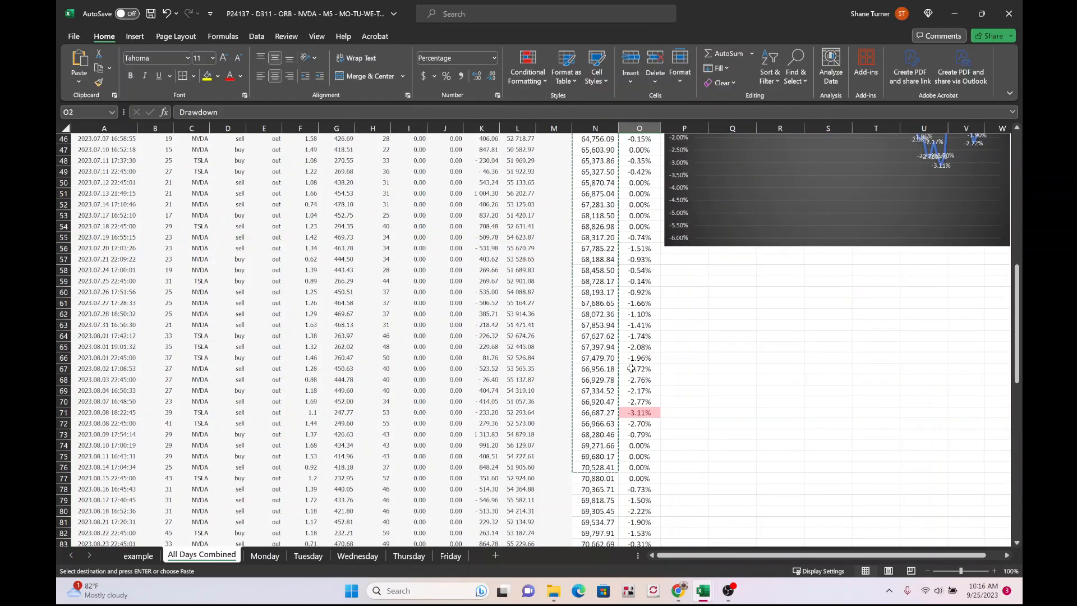
scroll(630, 369, "down", 1)
left_click(642, 419, "shift")
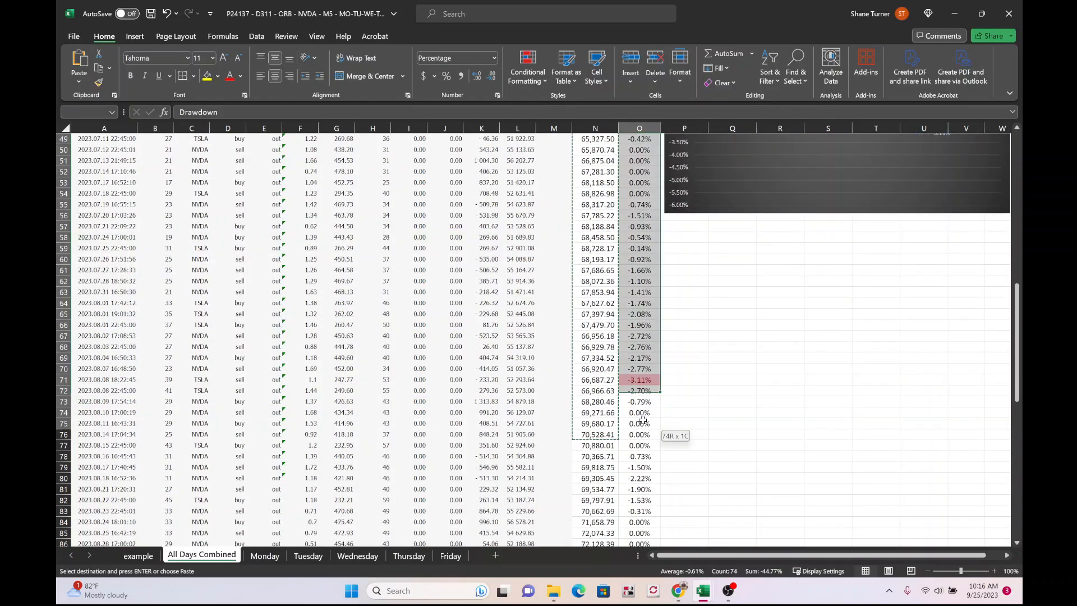
key("ctrl+c")
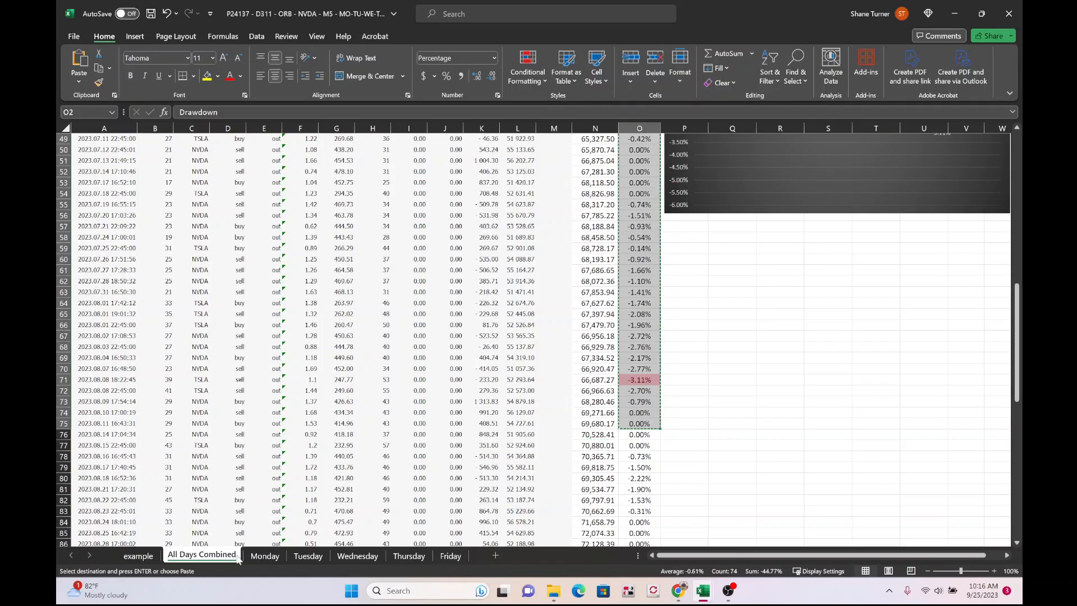
left_click(138, 555)
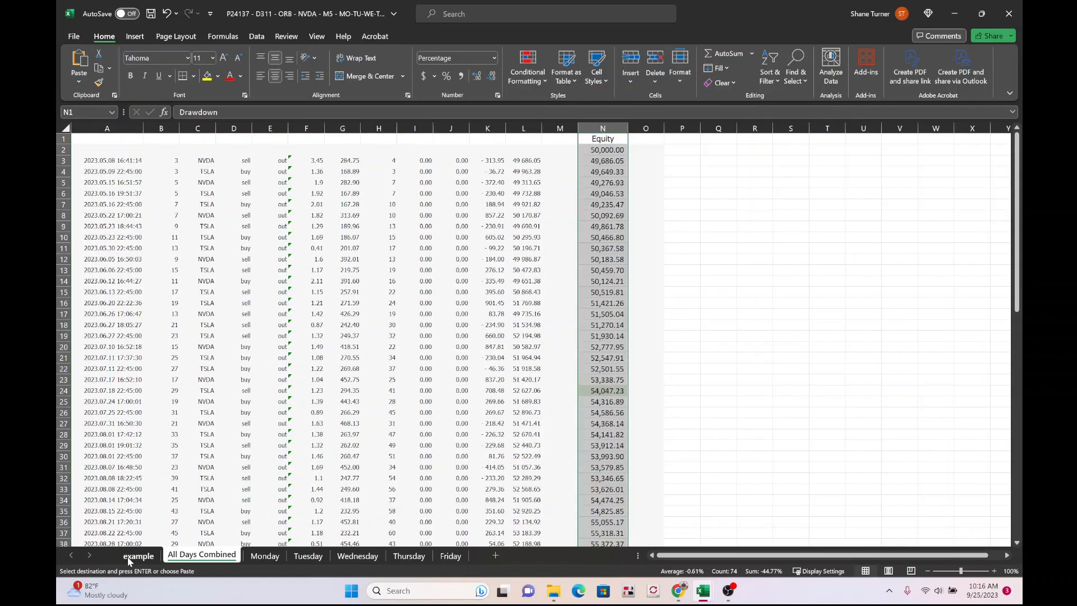
left_click(639, 140)
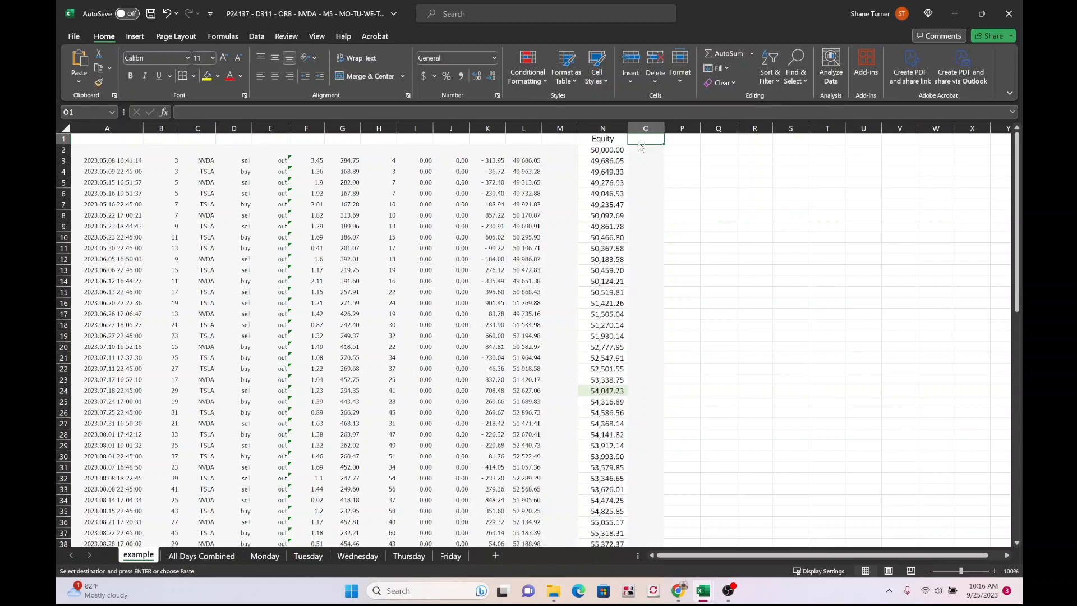
key("ctrl+v")
left_click_drag(664, 128, 673, 128)
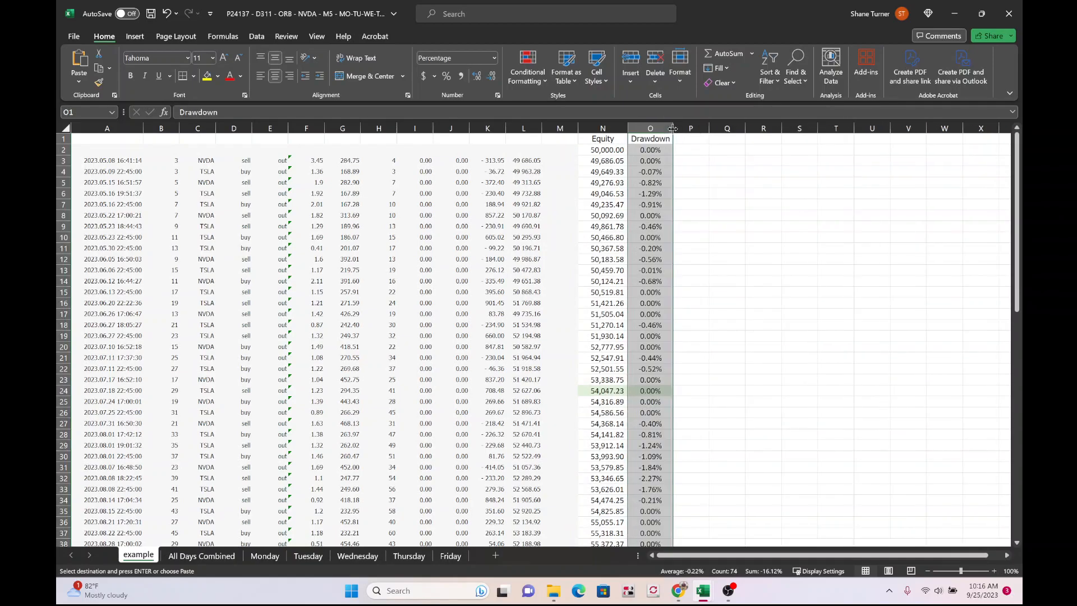
left_click(696, 256)
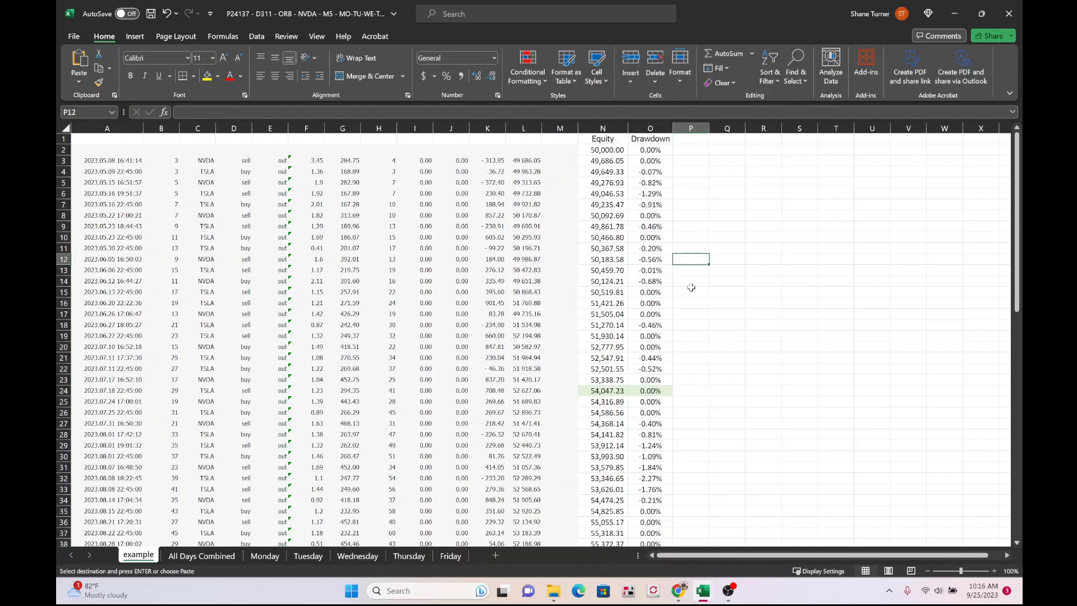
Remove the green fill from cells N24:O24 on the example sheet
left_click(590, 392)
left_click_drag(629, 391, 648, 390)
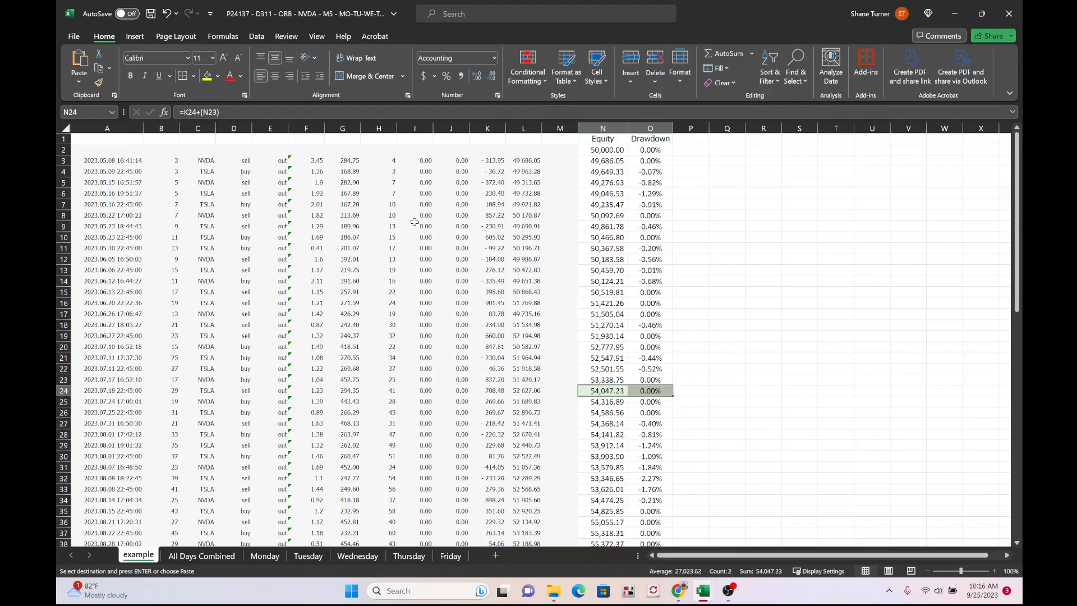
left_click(217, 77)
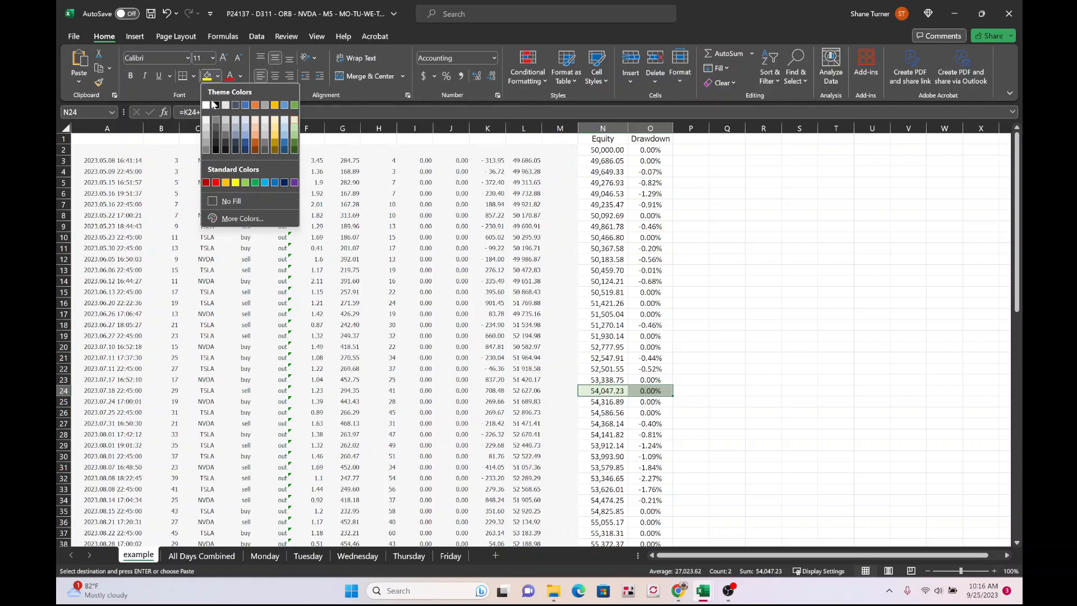
left_click(229, 200)
left_click(740, 381)
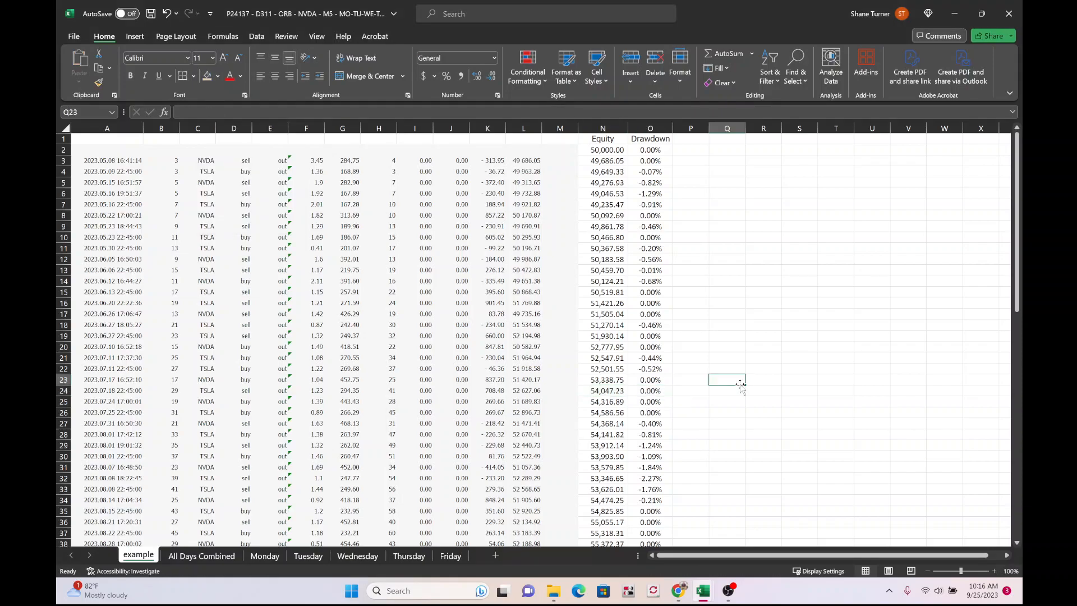
Find the first equity value above 55,000 in column N of the example sheet and fill that cell, N36, light green
left_click(596, 159)
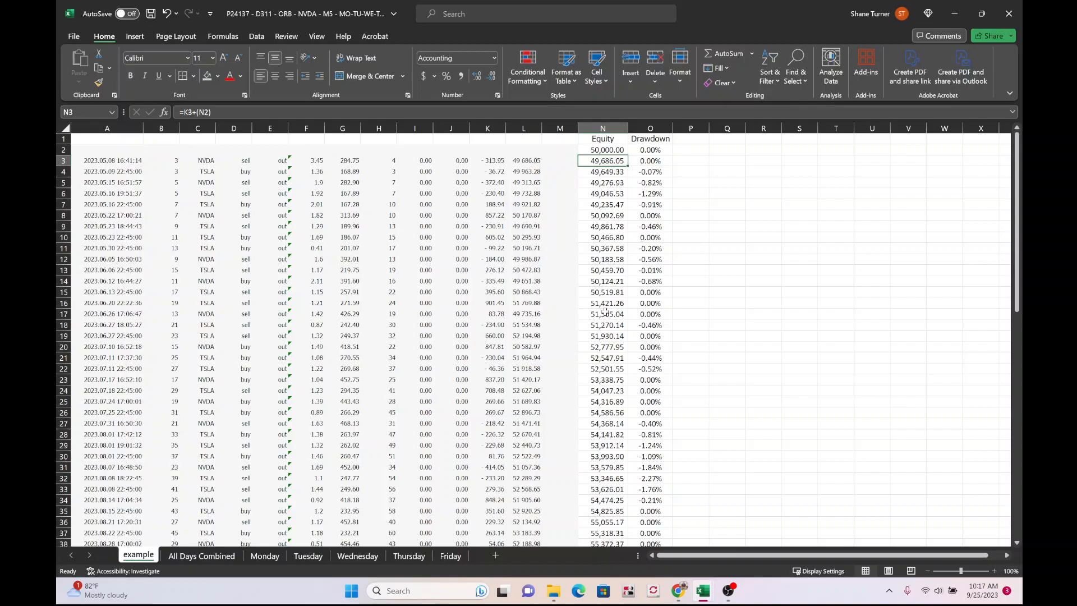
scroll(605, 337, "down", 2)
left_click(602, 448)
left_click(603, 458)
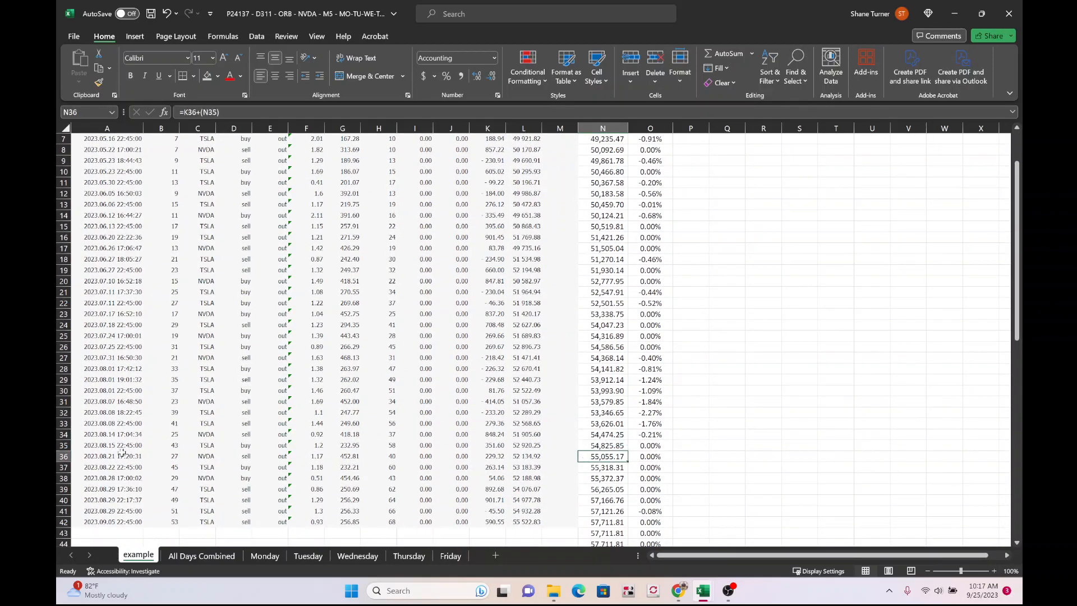
left_click(63, 456)
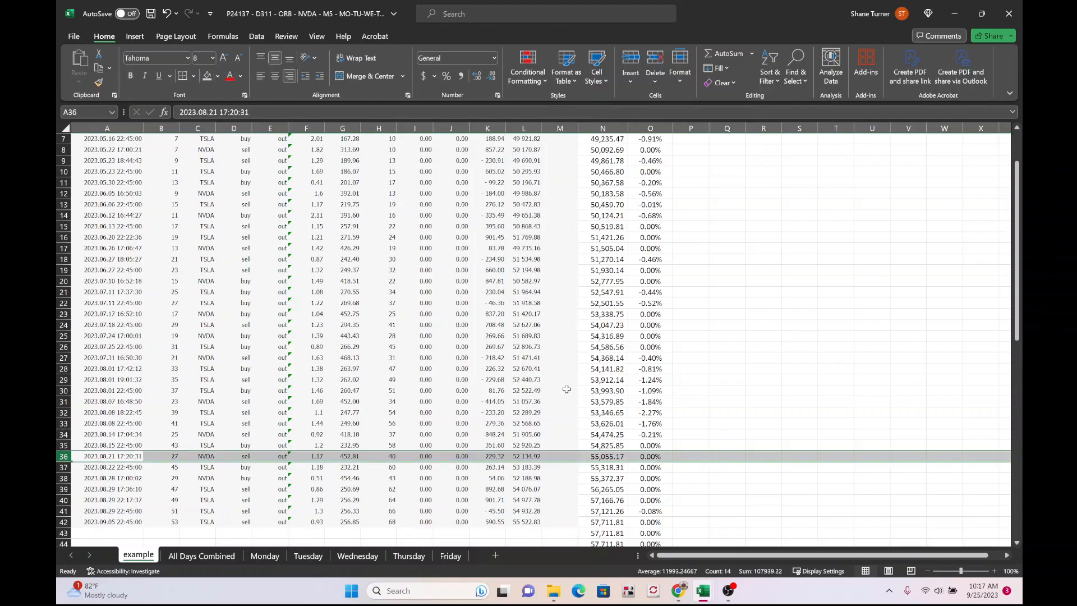
left_click(611, 436)
left_click(614, 455)
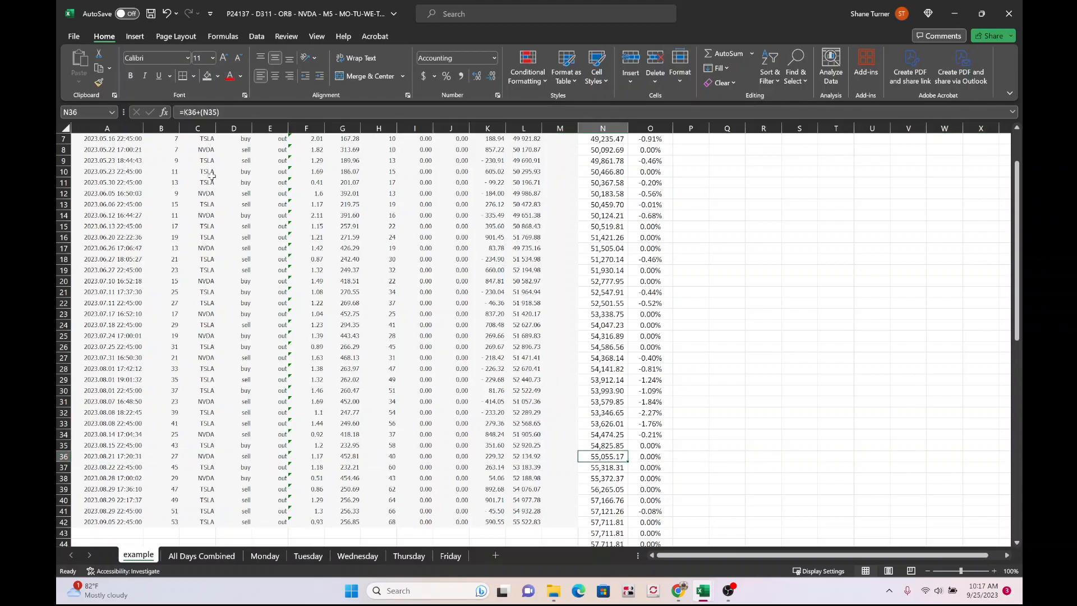
left_click(217, 76)
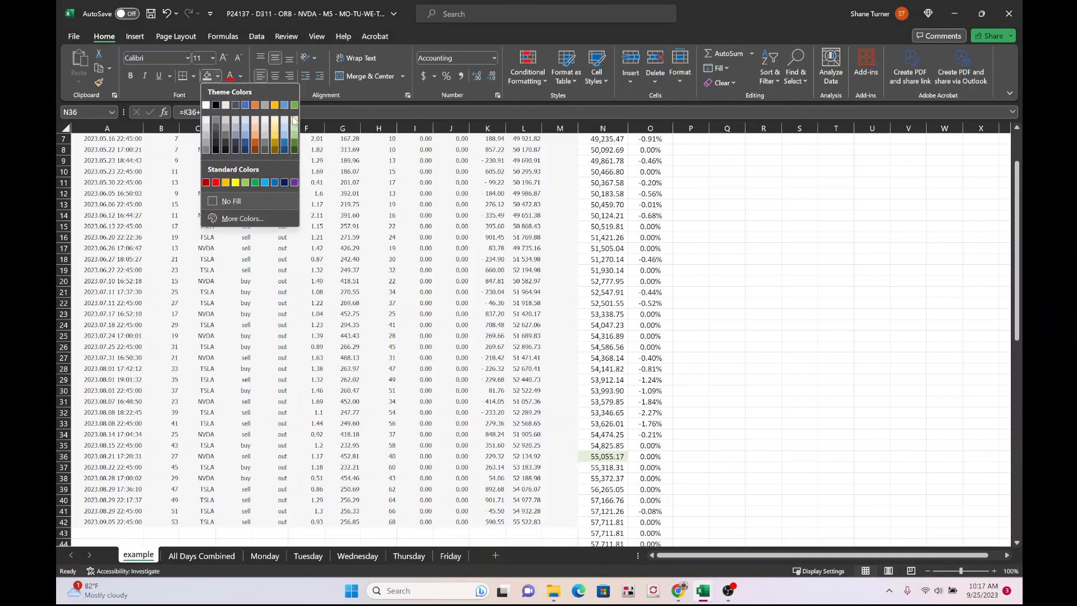
left_click(293, 119)
Clear the surplus equity and drawdown formulas below the last deal in M43:O75
left_click(640, 357)
scroll(651, 358, "down", 3)
scroll(650, 357, "down", 7)
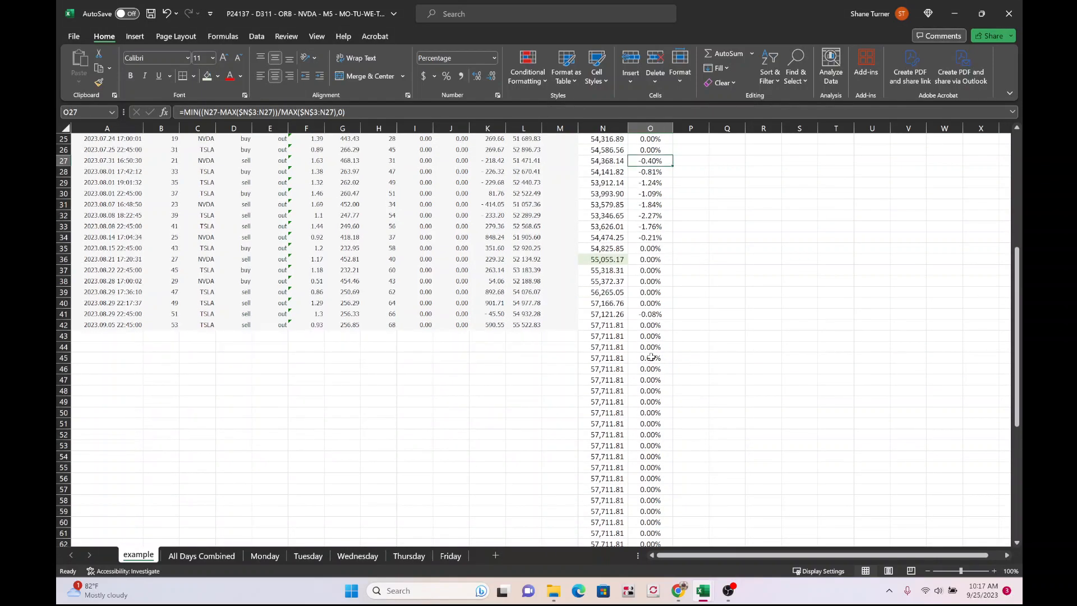
left_click_drag(569, 202, 653, 524)
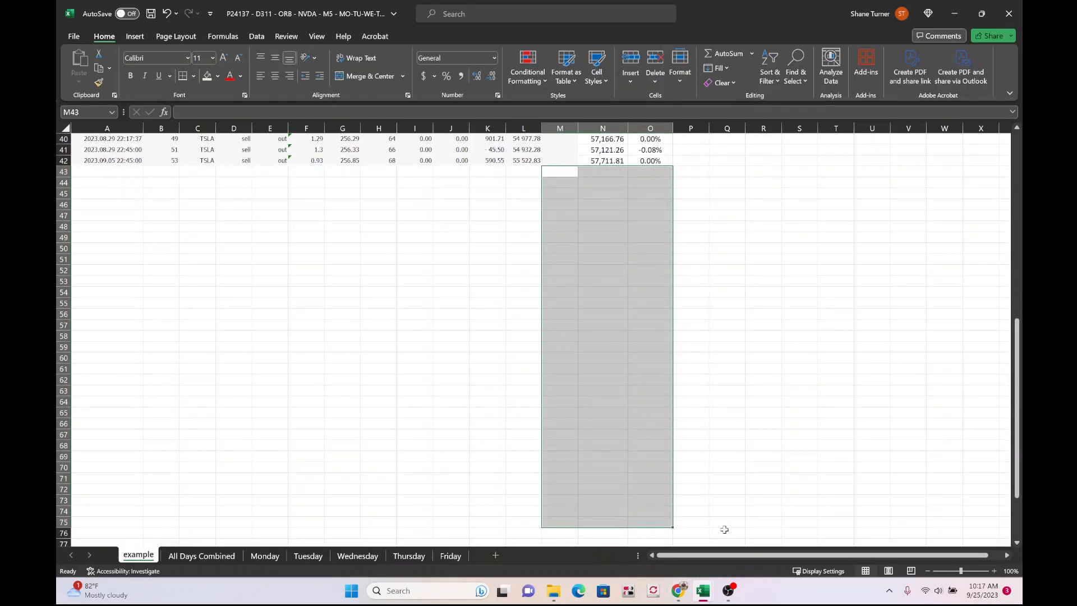
left_click(748, 456)
Review the example sheet's drawdown column and examine the highlighted drawdown in O71 and the summary table on All Days Combined
scroll(746, 451, "up", 11)
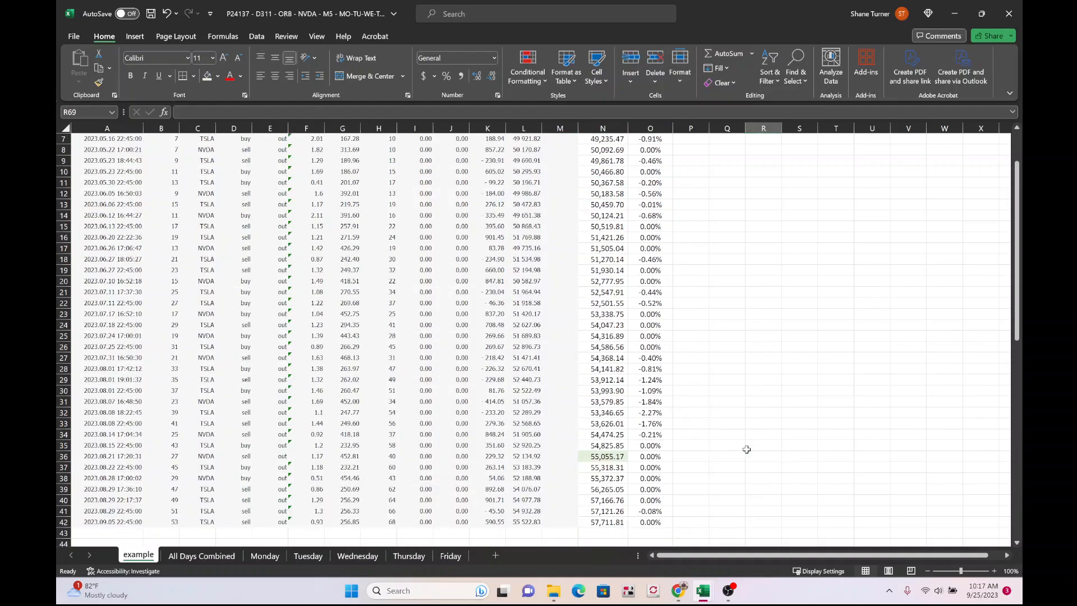
scroll(746, 449, "up", 2)
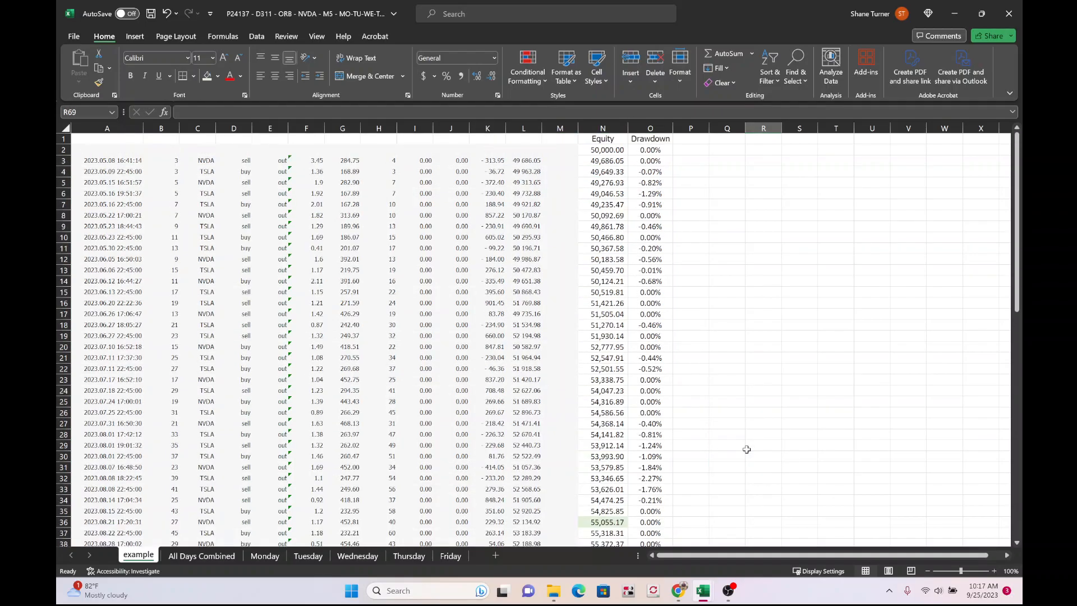
scroll(735, 382, "down", 3)
scroll(736, 383, "up", 3)
left_click(223, 555)
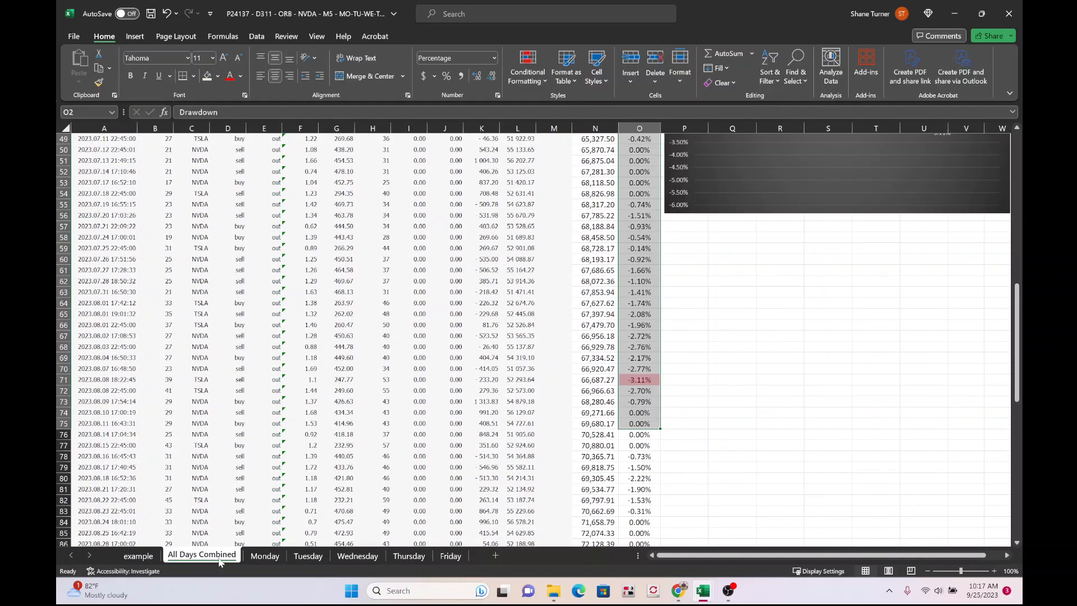
left_click(630, 381)
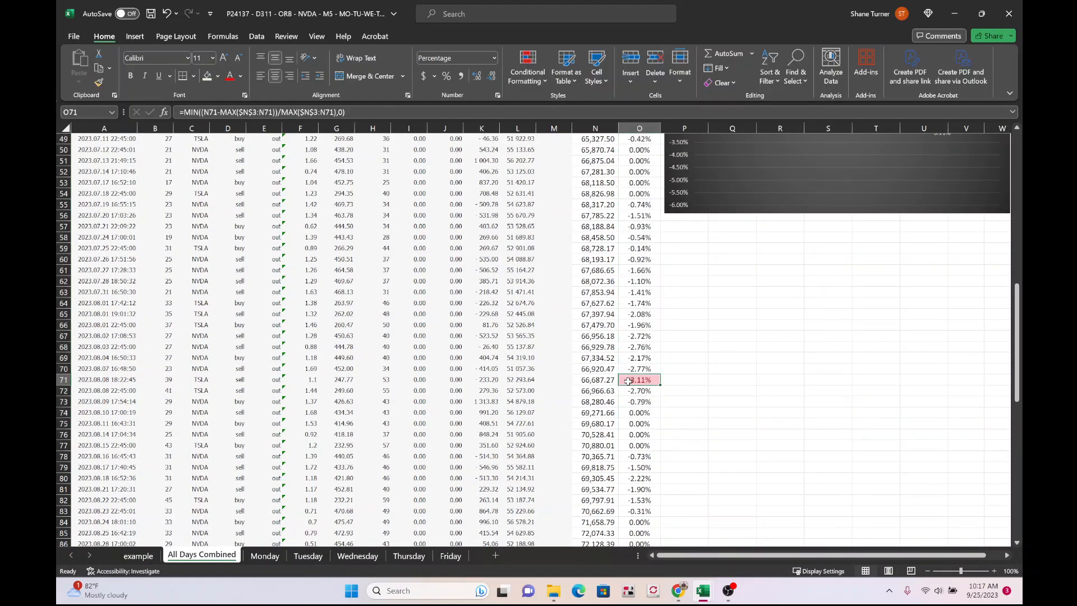
scroll(657, 373, "up", 6)
scroll(657, 373, "up", 10)
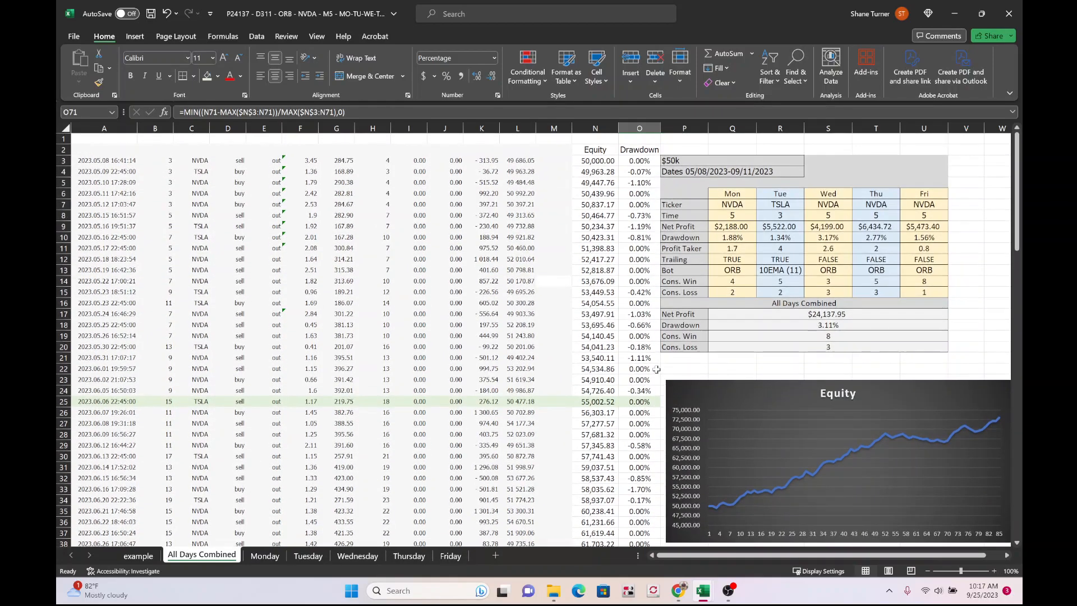
Select the drawdown values in O2:O42 on the example sheet
left_click(140, 555)
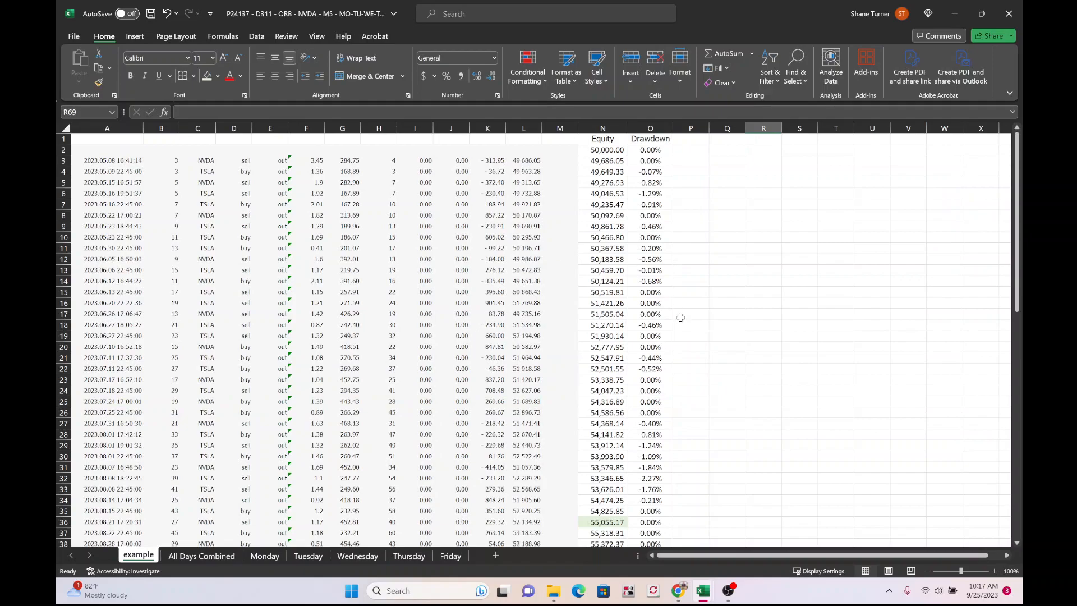
scroll(681, 318, "down", 2)
scroll(680, 318, "up", 2)
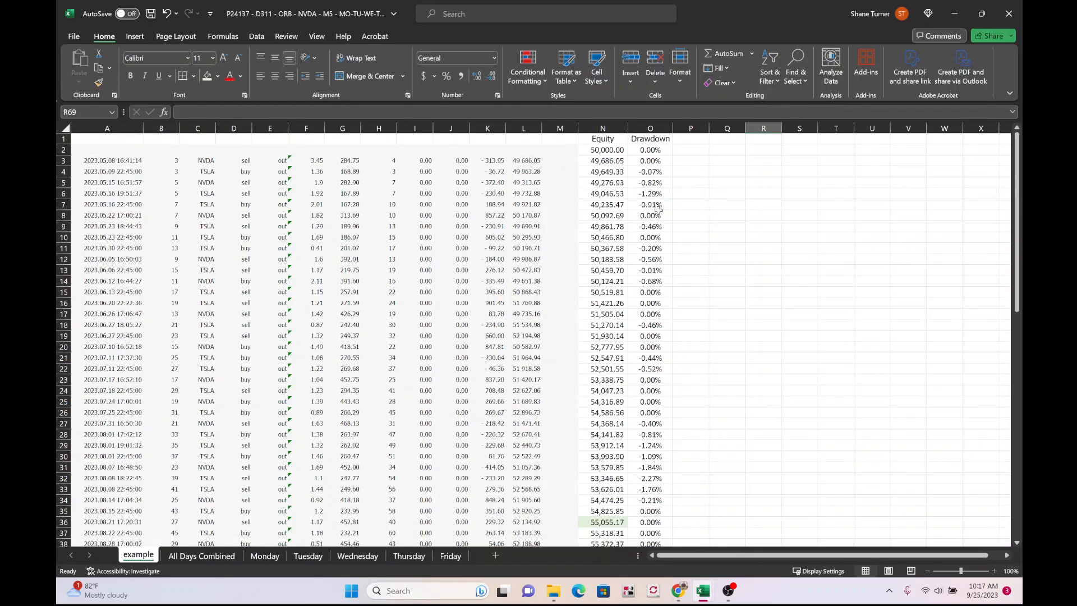
left_click(652, 149)
scroll(652, 326, "down", 8)
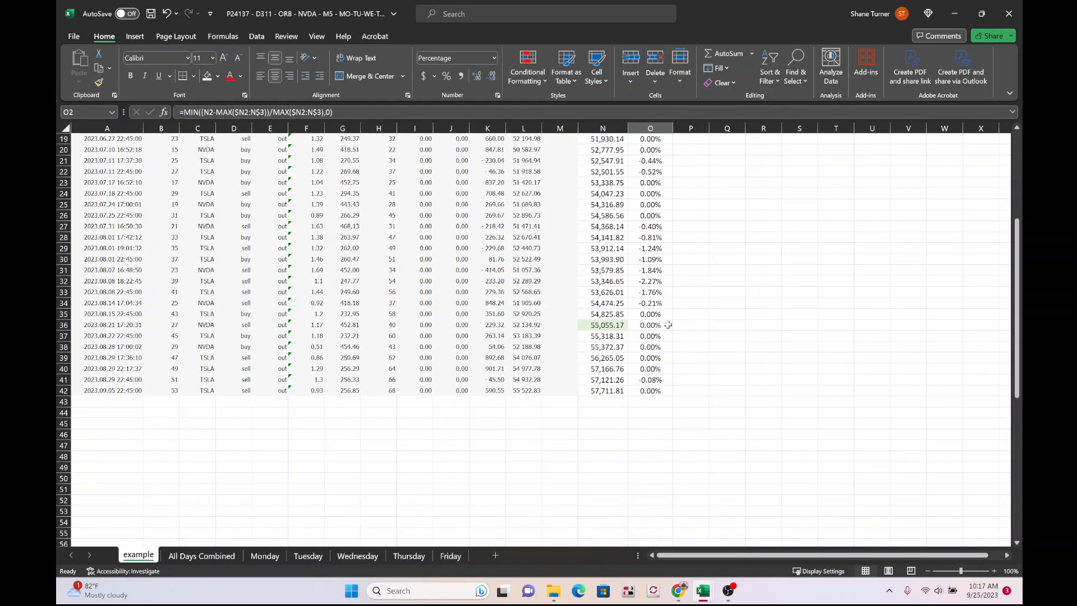
left_click(651, 326, "shift")
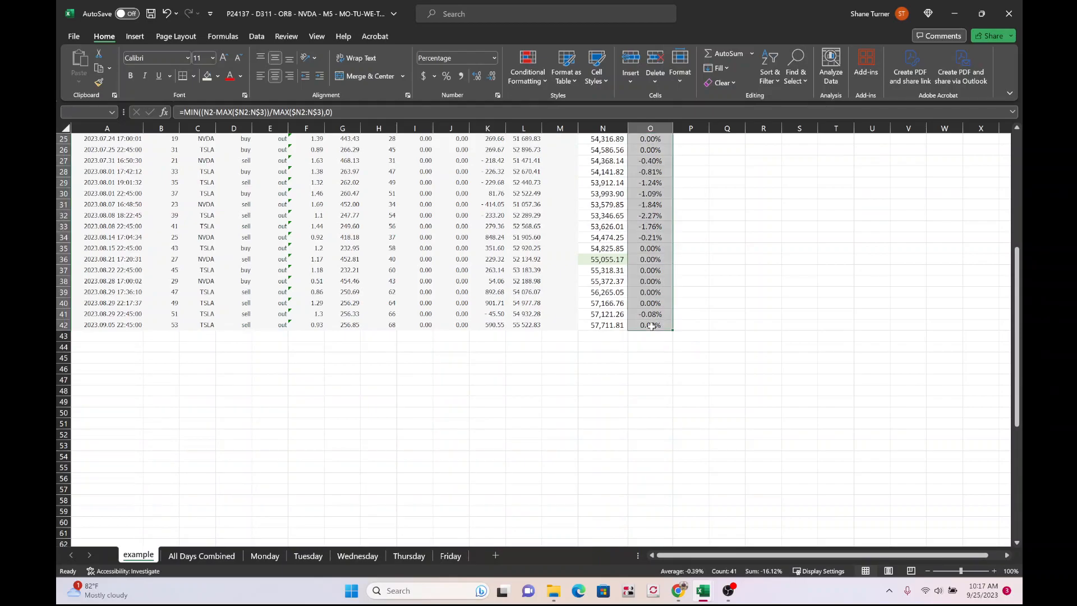
scroll(651, 325, "up", 8)
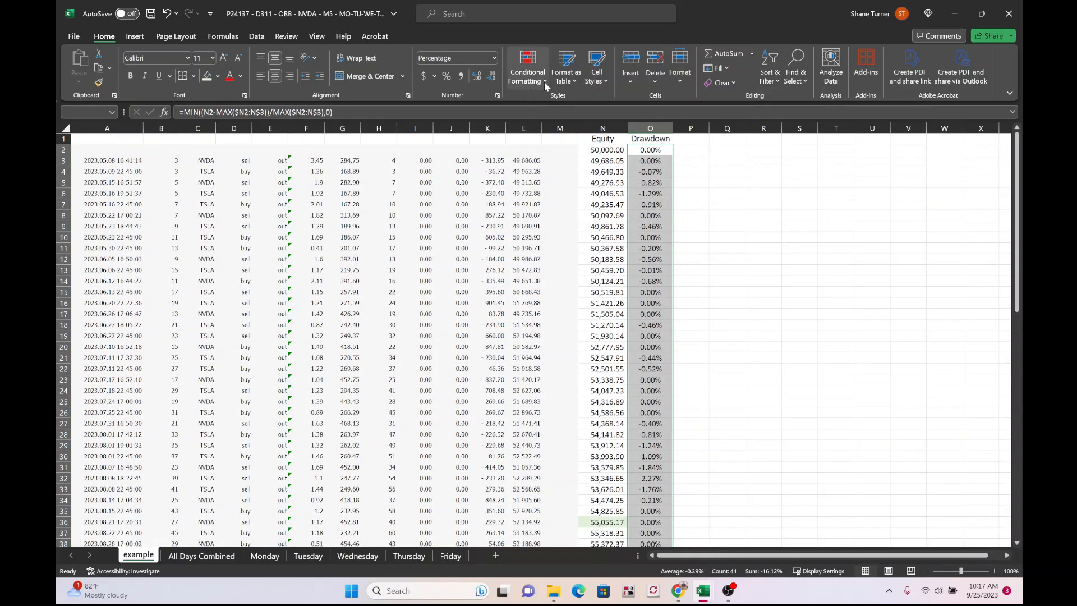
left_click(544, 82)
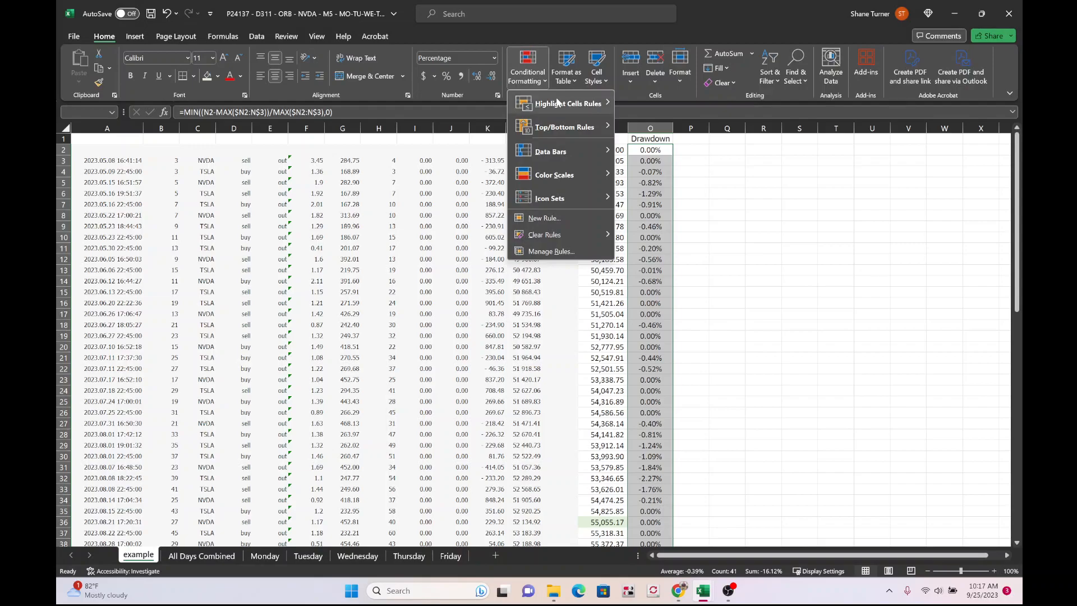
mouse_move(559, 105)
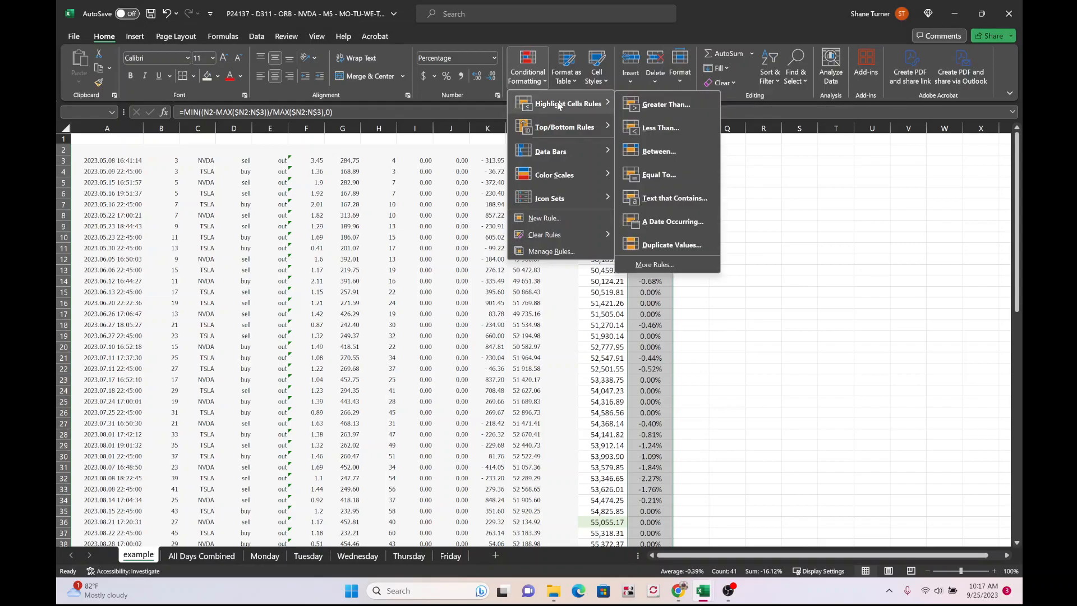
left_click(629, 107)
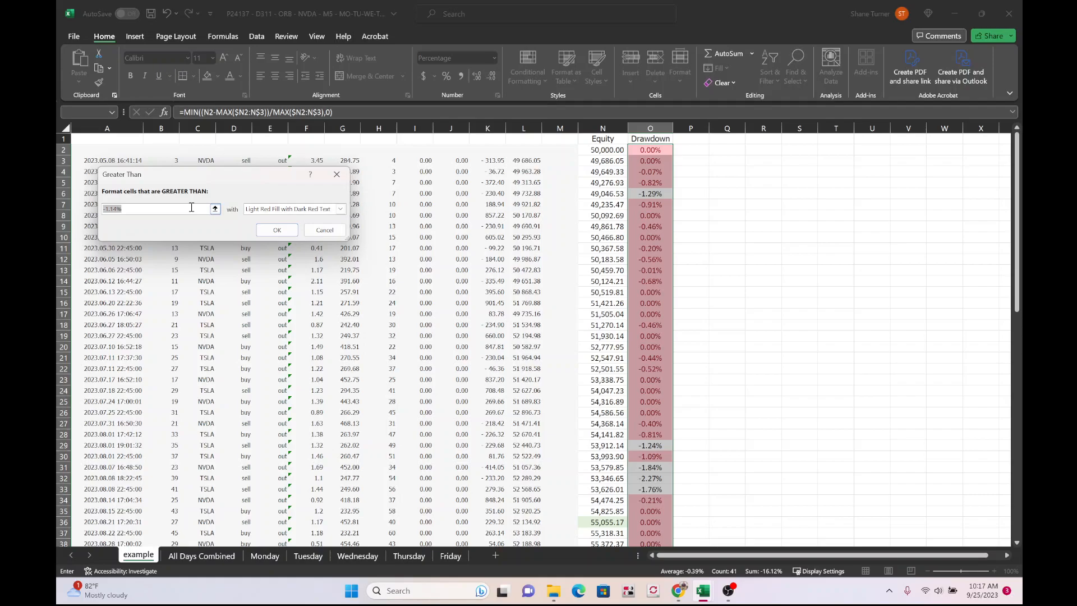
left_click(324, 230)
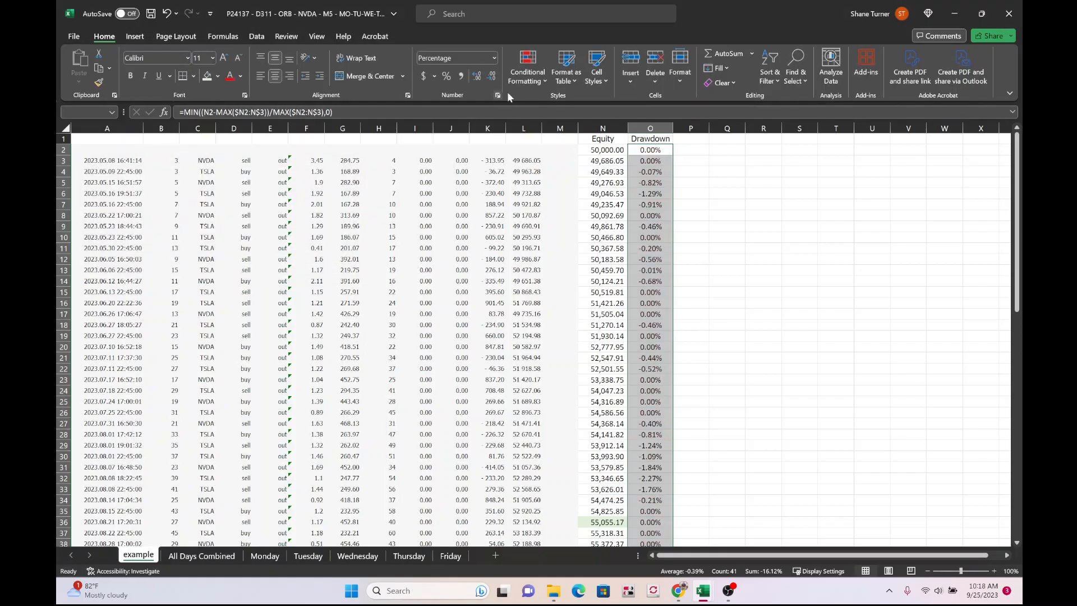
Add a Less Than conditional formatting rule of -3 to O2:O42 with Light Red Fill with Dark Red Text
left_click(527, 76)
mouse_move(569, 104)
left_click(660, 127)
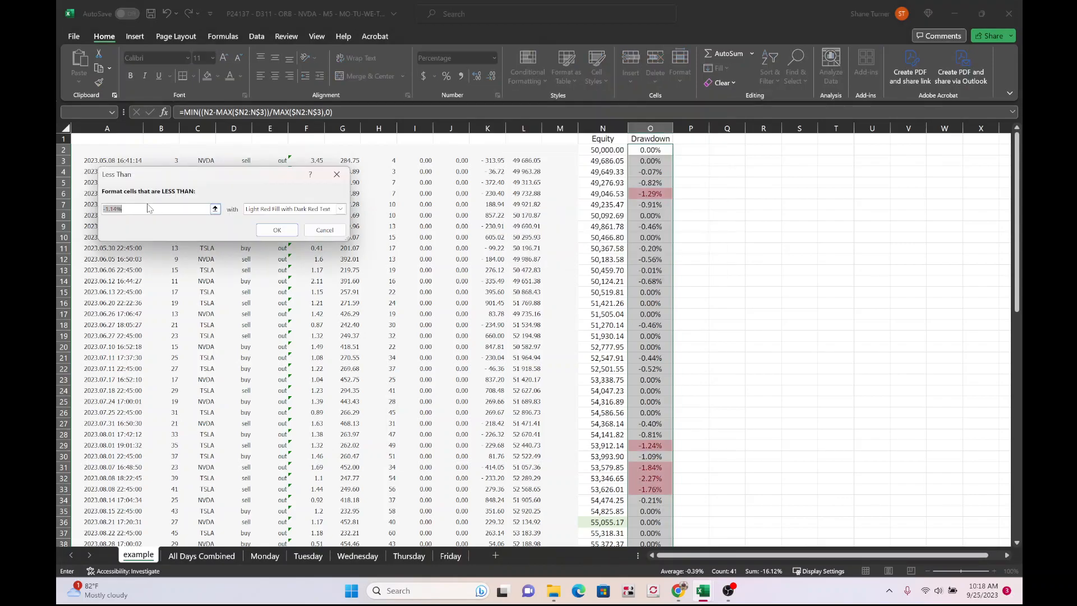
type("-3")
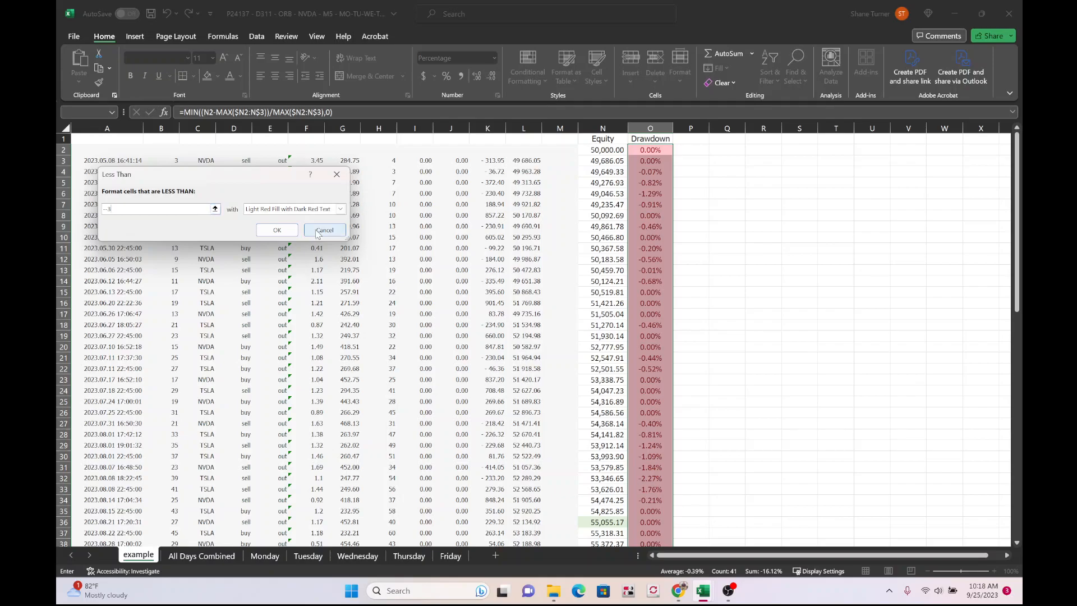
left_click(163, 211)
type("3")
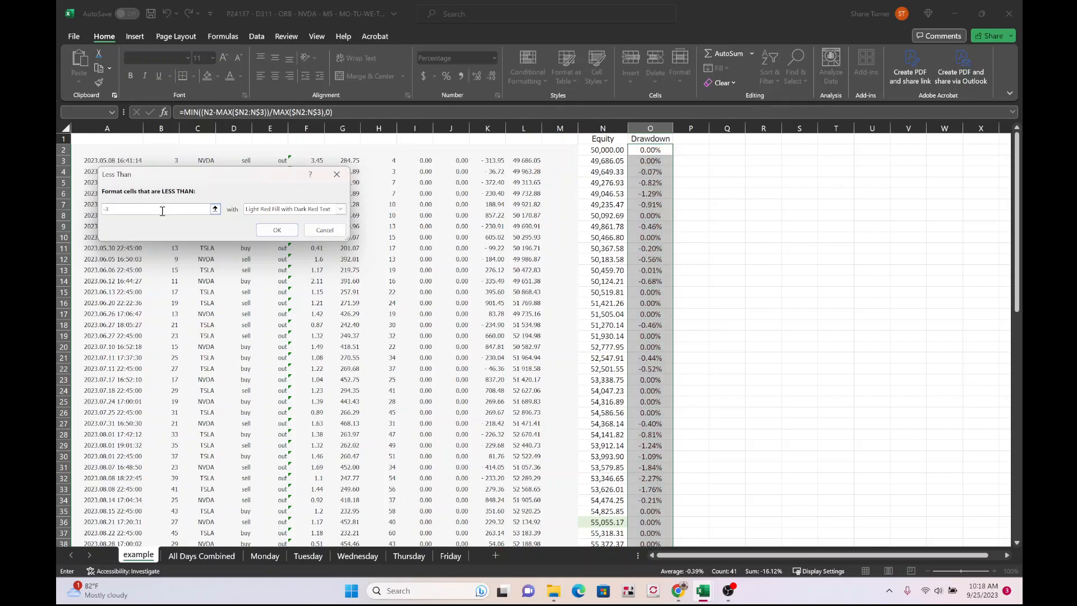
left_click(280, 232)
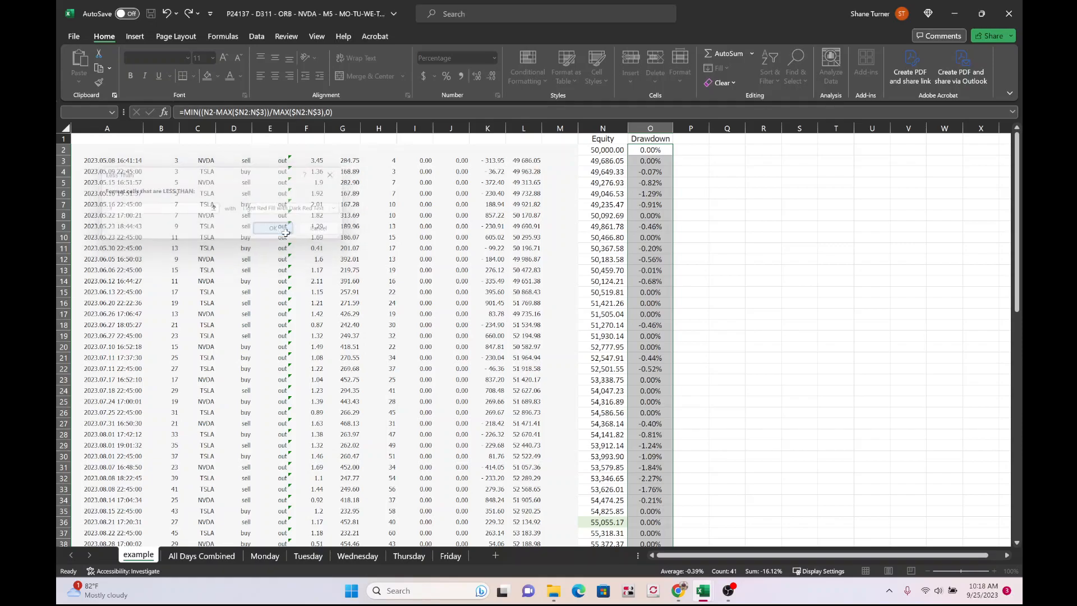
Check the drawdown values in O3:O41 for highlighted cells
left_click(686, 301)
left_click_drag(649, 161, 649, 379)
scroll(699, 380, "down", 7)
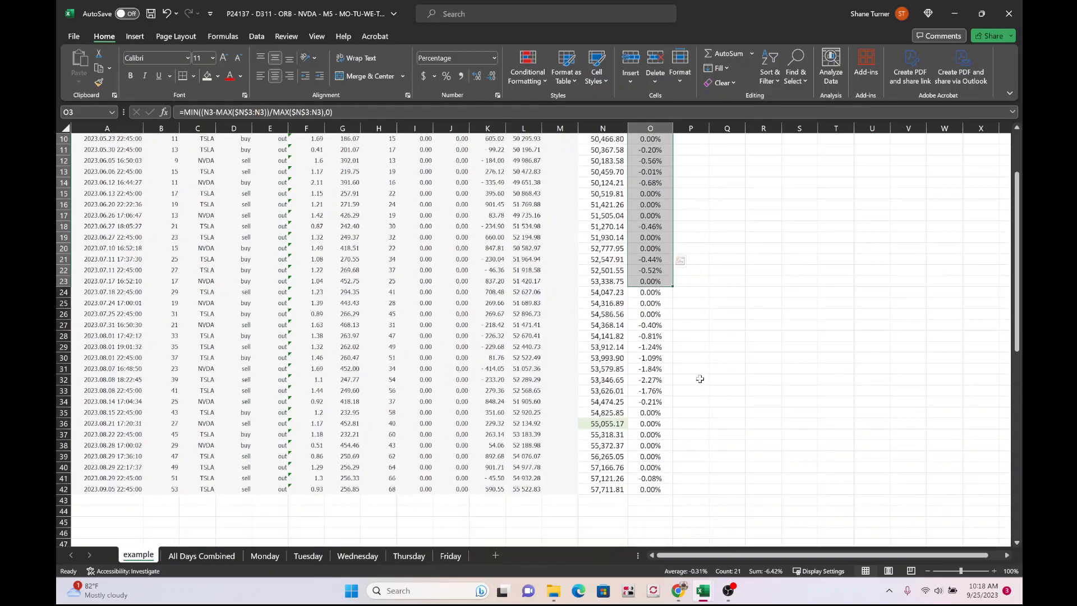
scroll(699, 379, "up", 1)
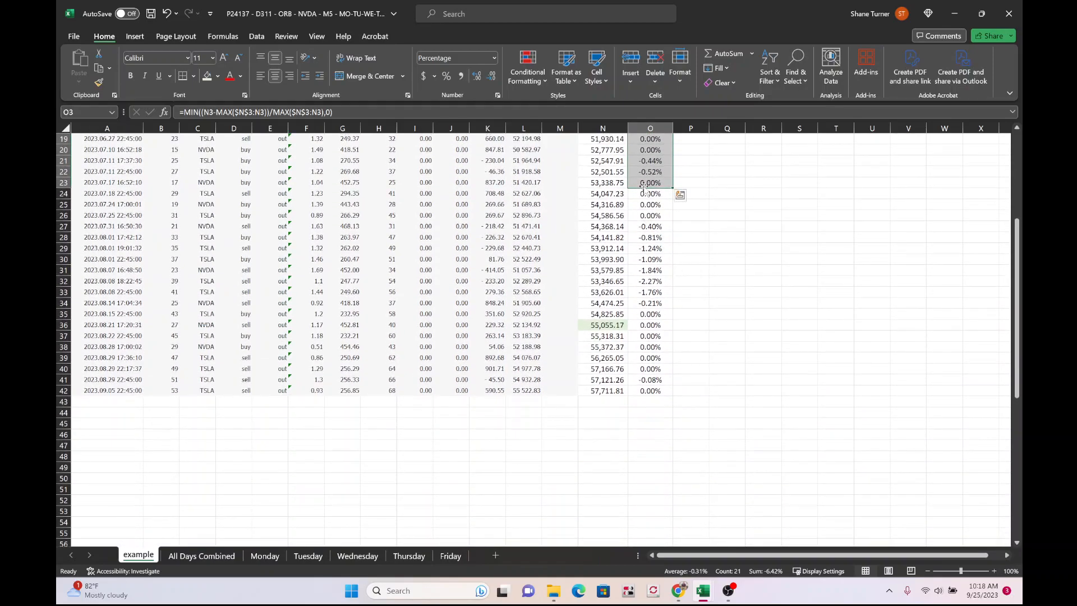
left_click_drag(648, 200, 651, 388)
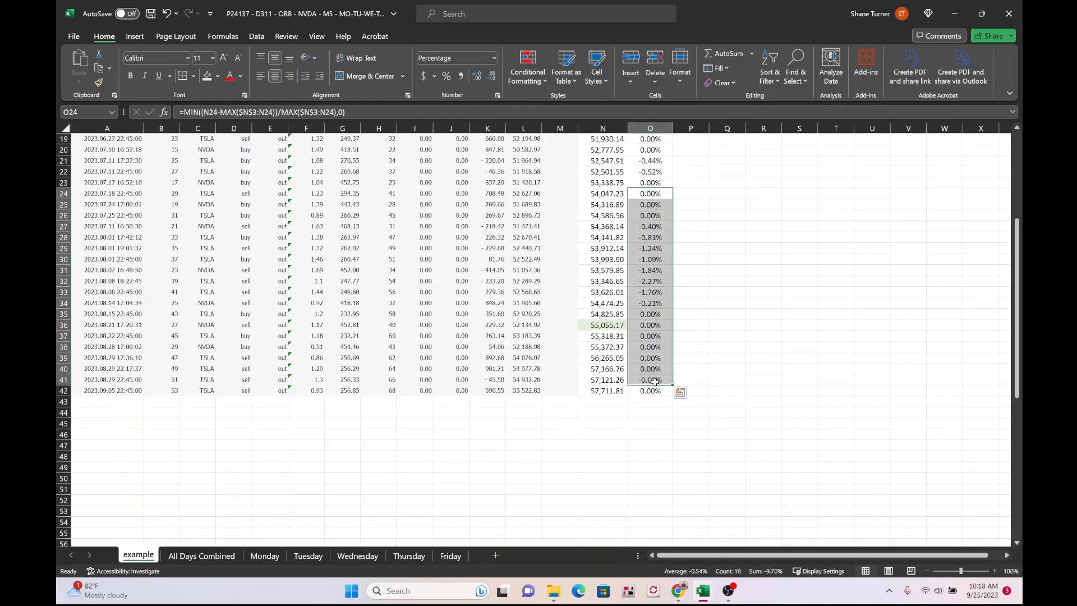
left_click(702, 358)
scroll(702, 359, "up", 6)
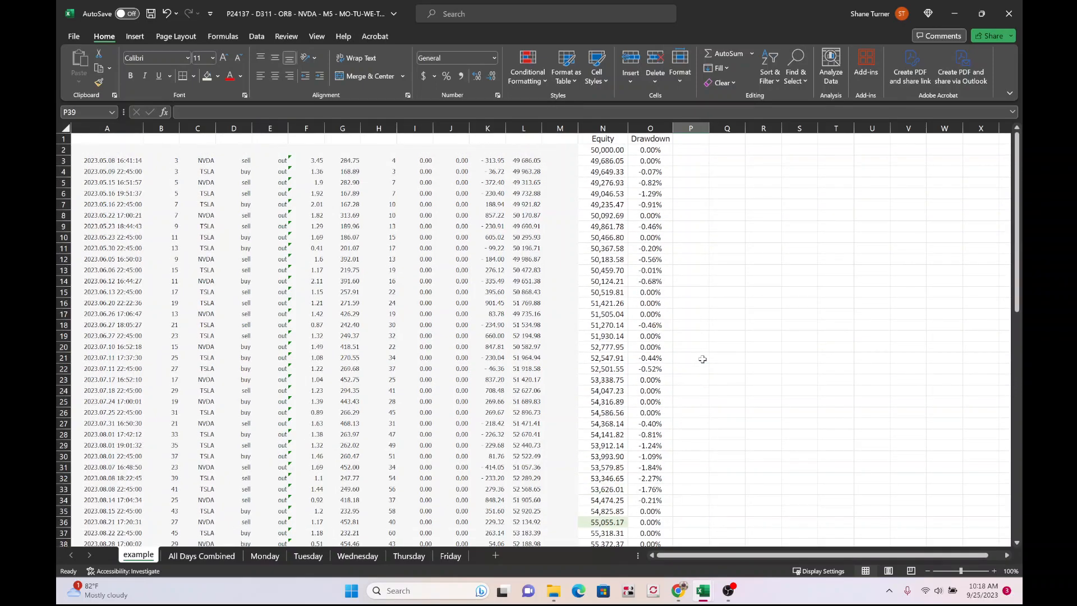
Examine the first drawdown formulas in column O and the neighbouring equity values in column N
left_click_drag(647, 148, 648, 172)
left_click(649, 172)
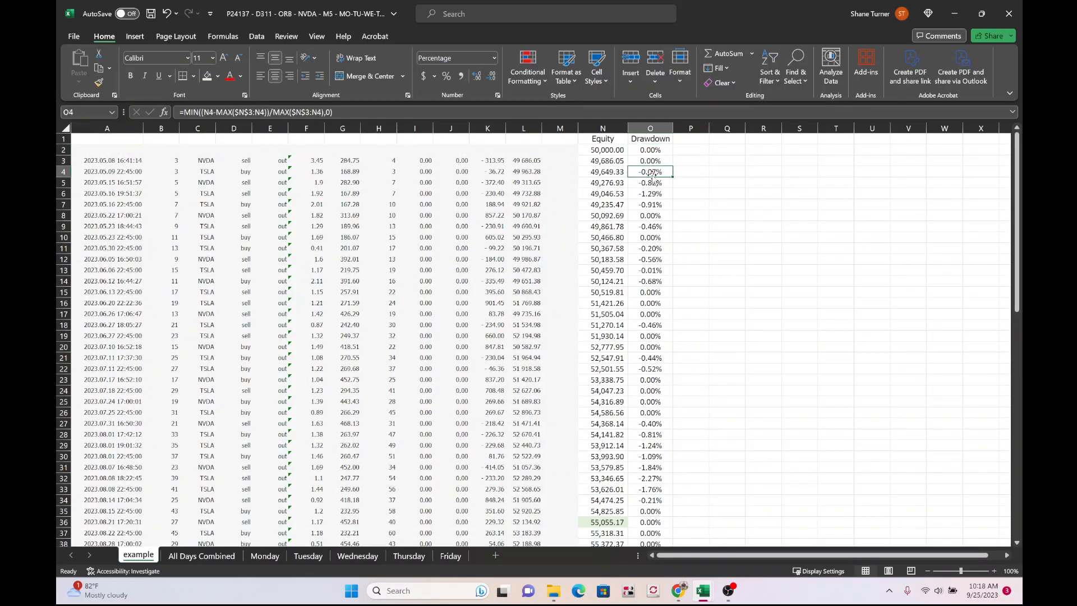
left_click(617, 162)
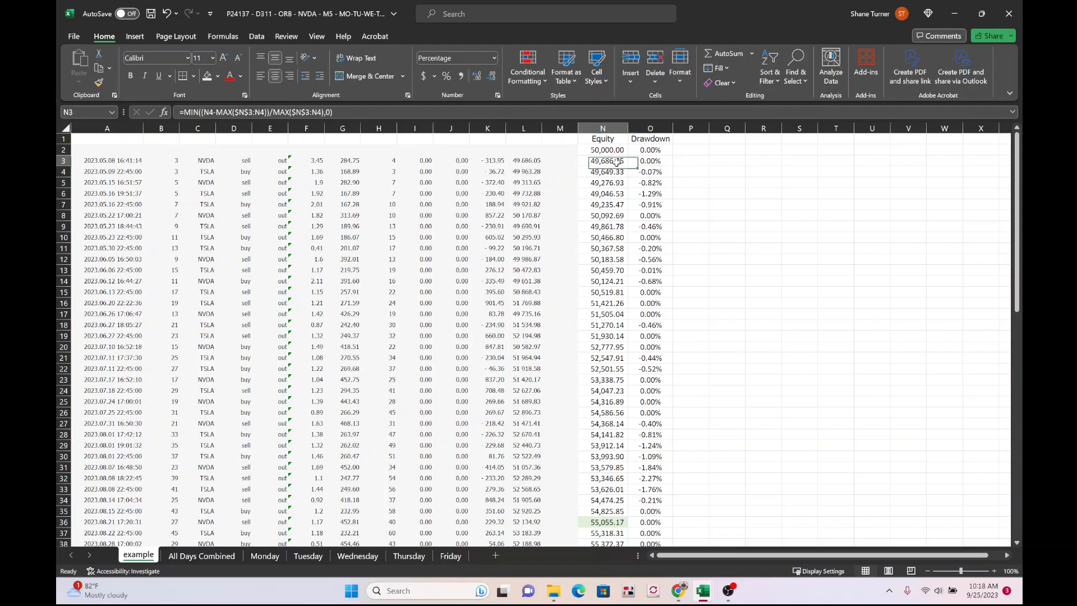
left_click(641, 186)
left_click(611, 165)
left_click(649, 196)
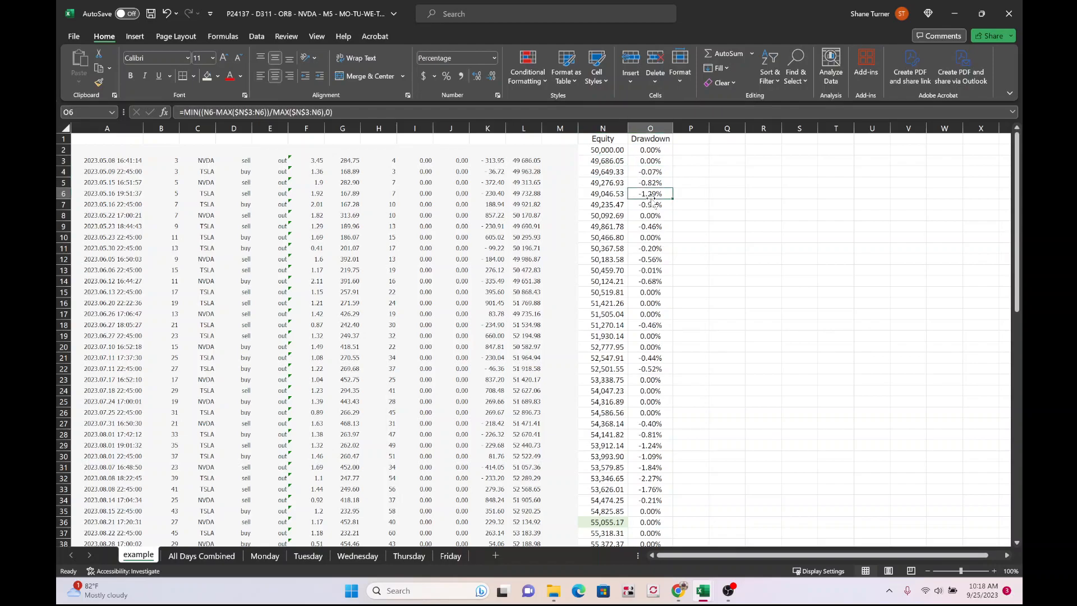
left_click(618, 184)
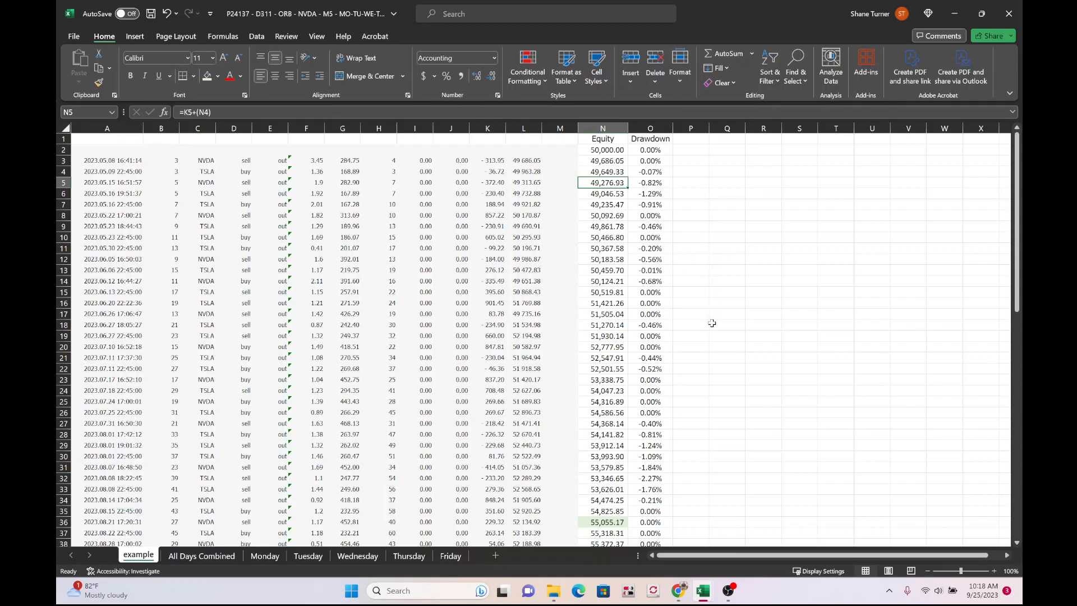
scroll(715, 341, "down", 4)
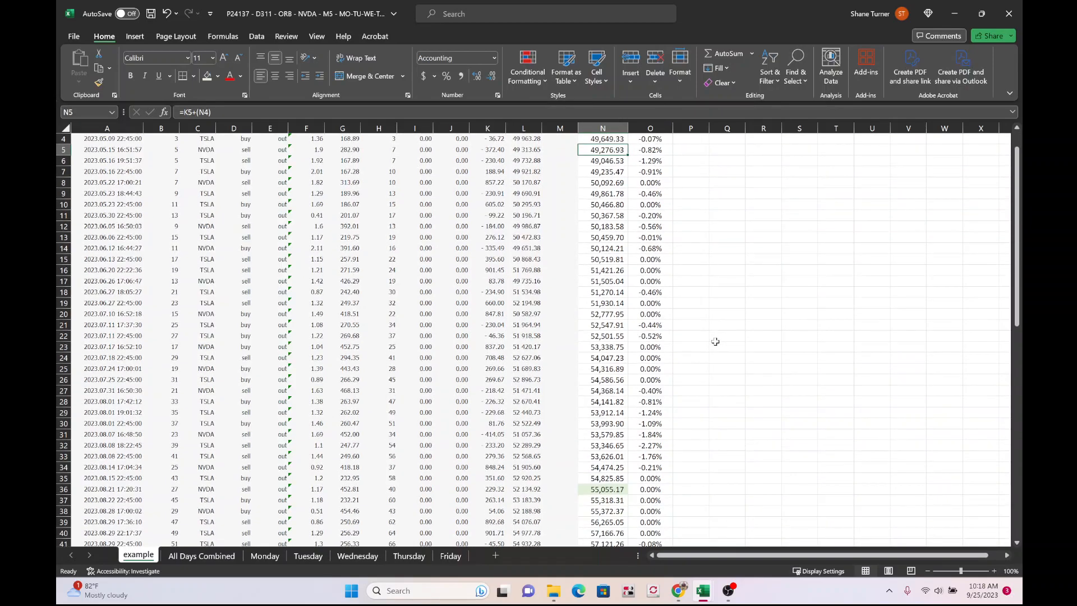
scroll(667, 455, "up", 4)
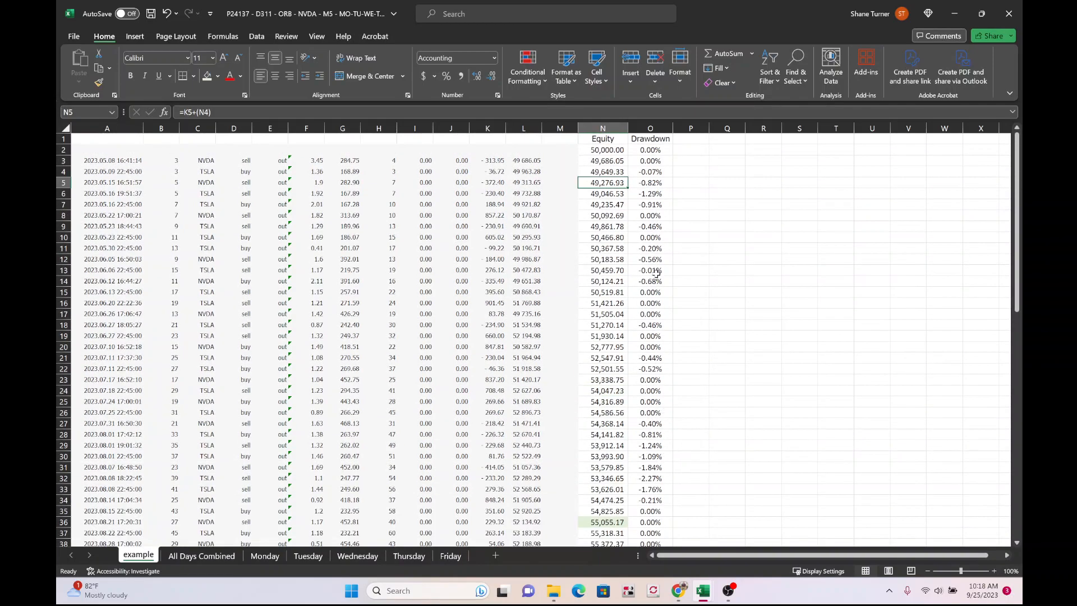
left_click(545, 80)
mouse_move(614, 108)
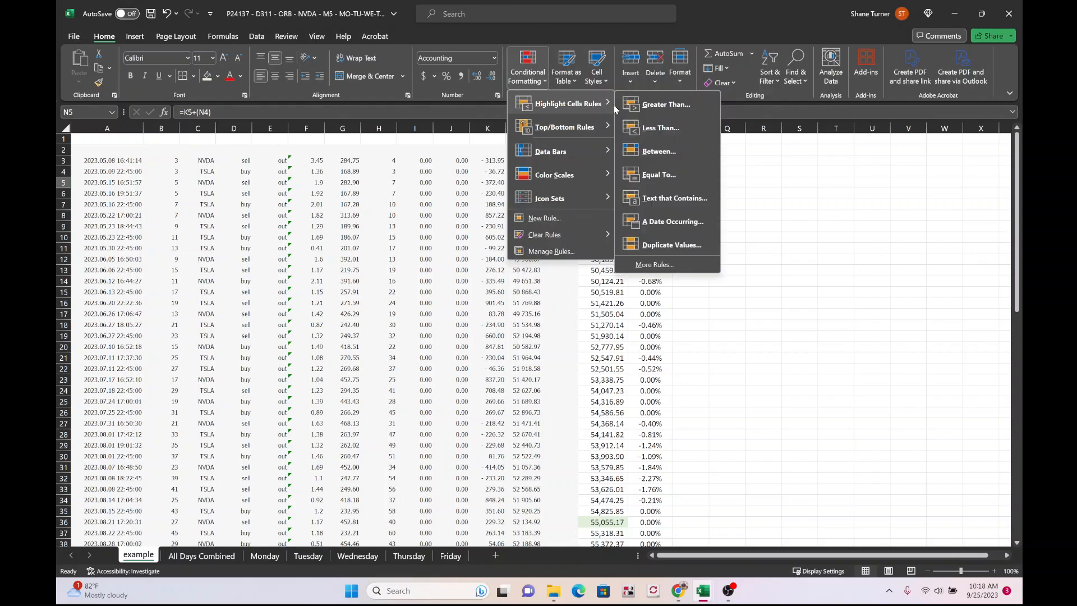
left_click(661, 127)
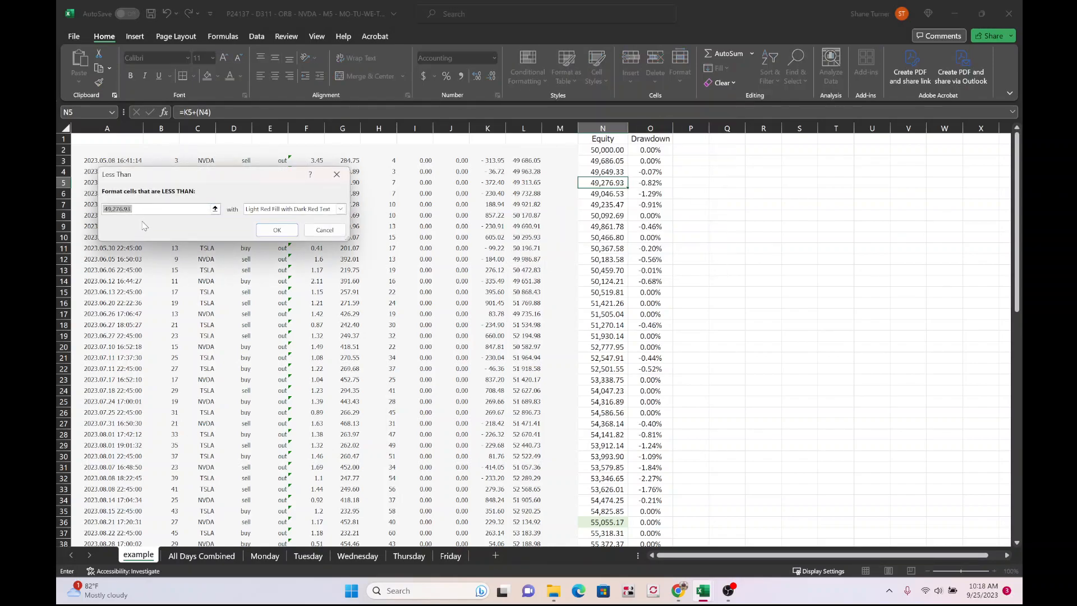
left_click(325, 229)
Add a Less Than conditional formatting rule of -1 to drawdown cells O2:O42 with Light Red Fill with Dark Red Text
left_click(645, 149)
scroll(648, 228, "down", 3)
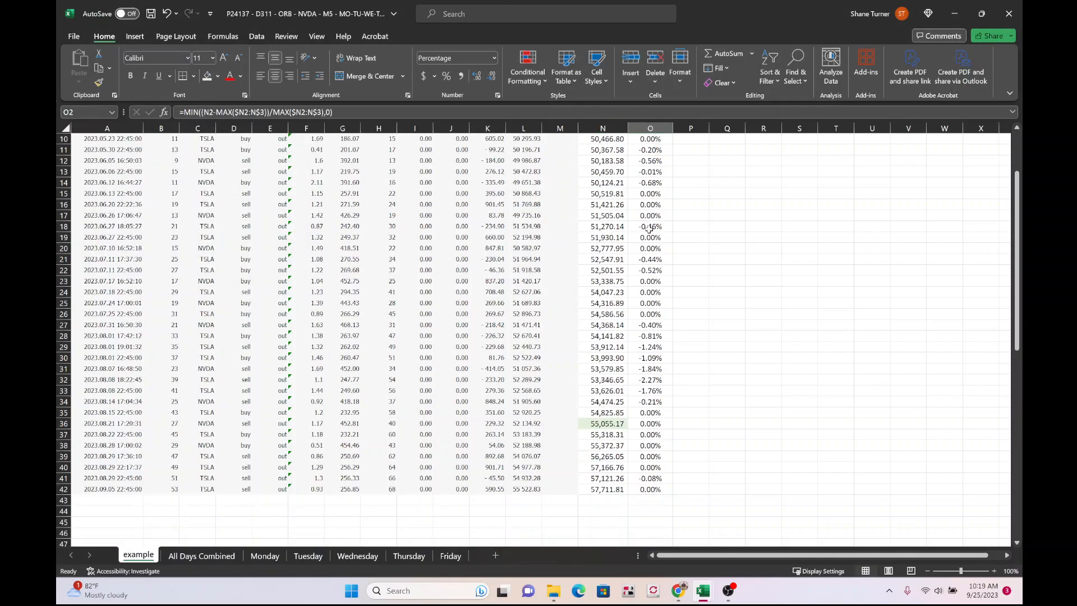
scroll(649, 229, "down", 7)
left_click(649, 260, "shift")
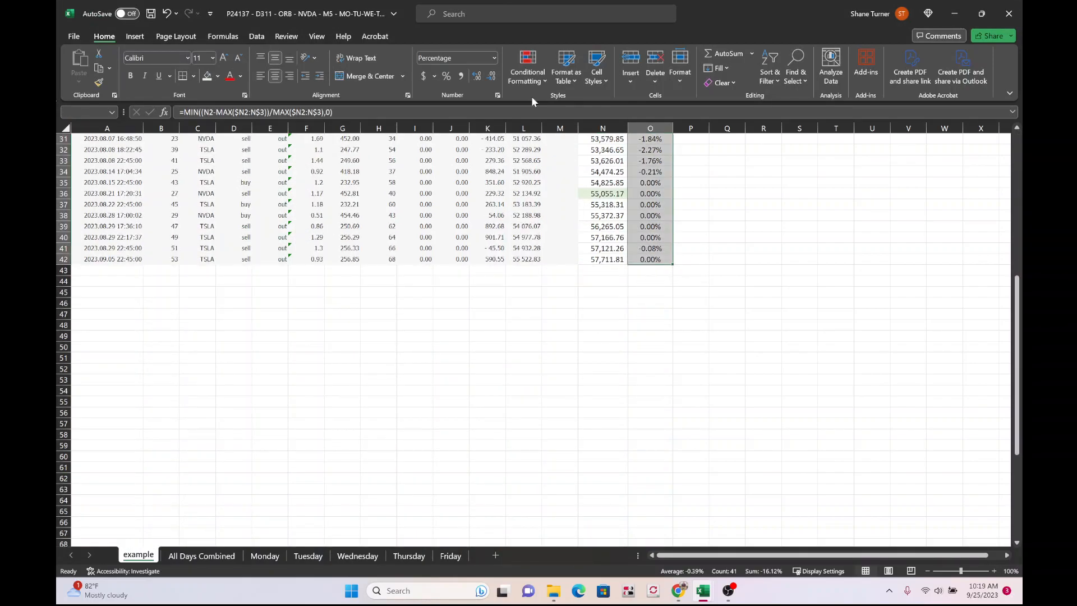
left_click(541, 82)
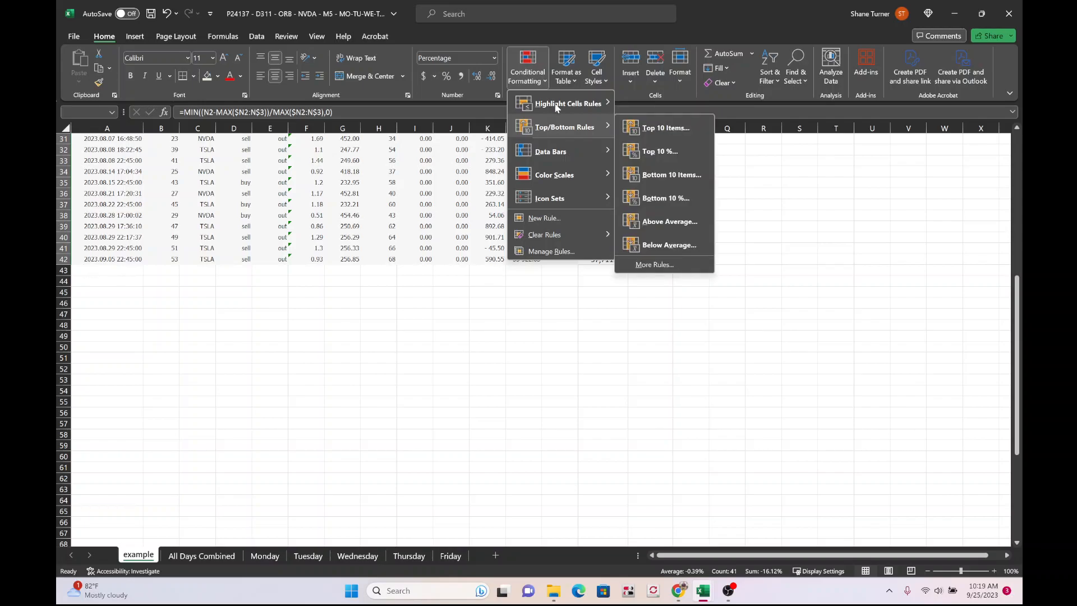
mouse_move(586, 104)
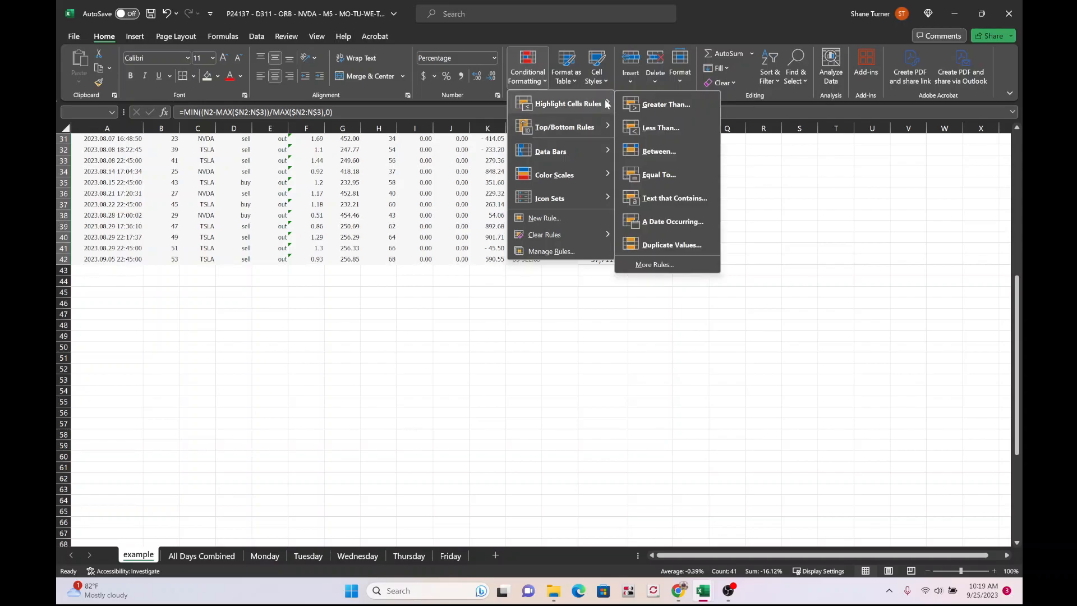
left_click(657, 128)
left_click(137, 208)
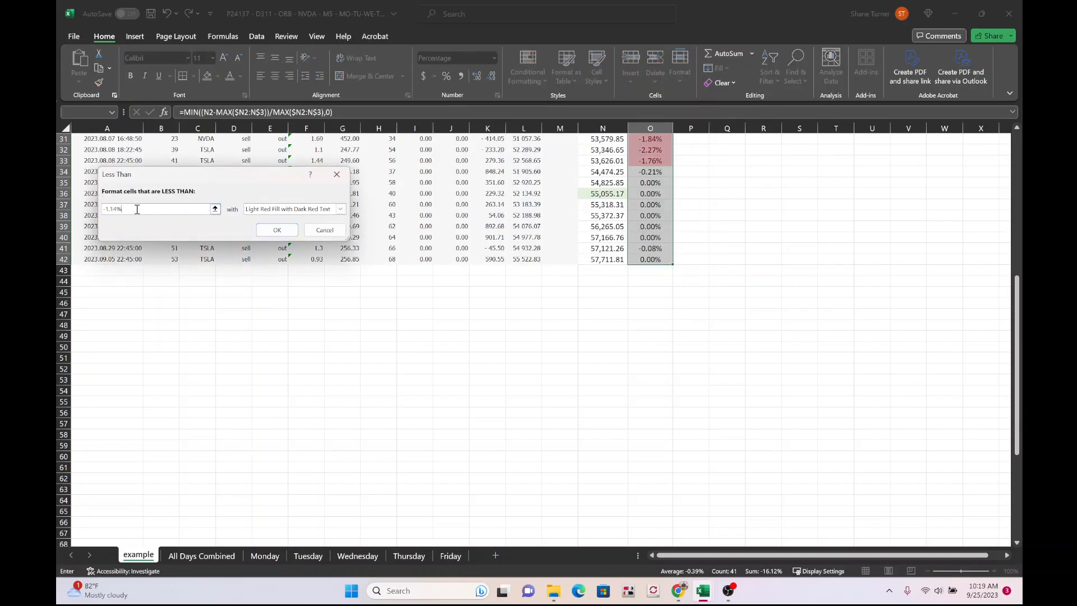
key("BackSpace")
key("BackSpace")
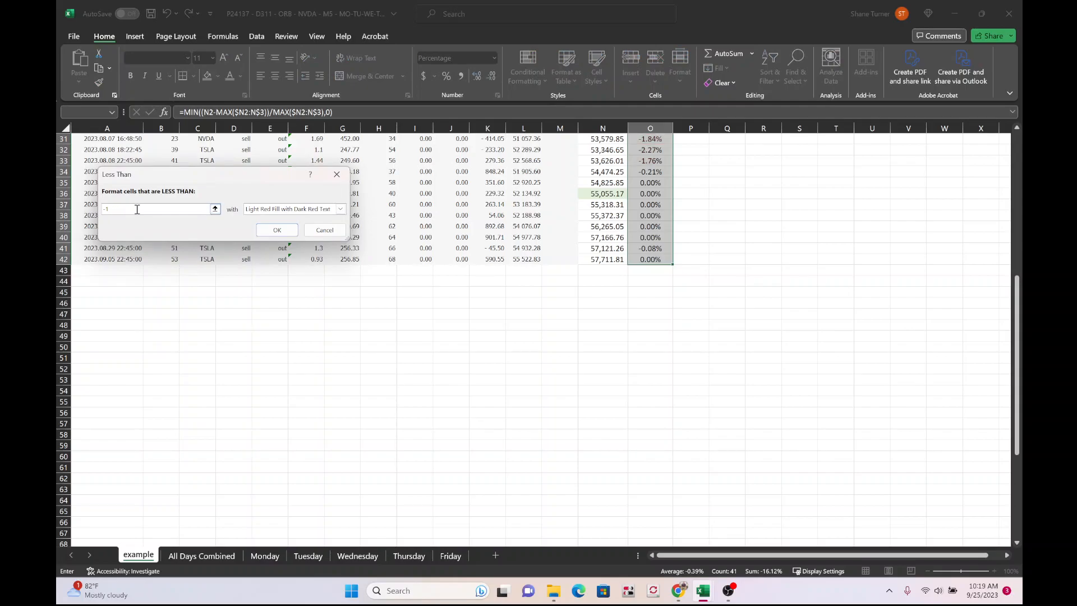
left_click(276, 230)
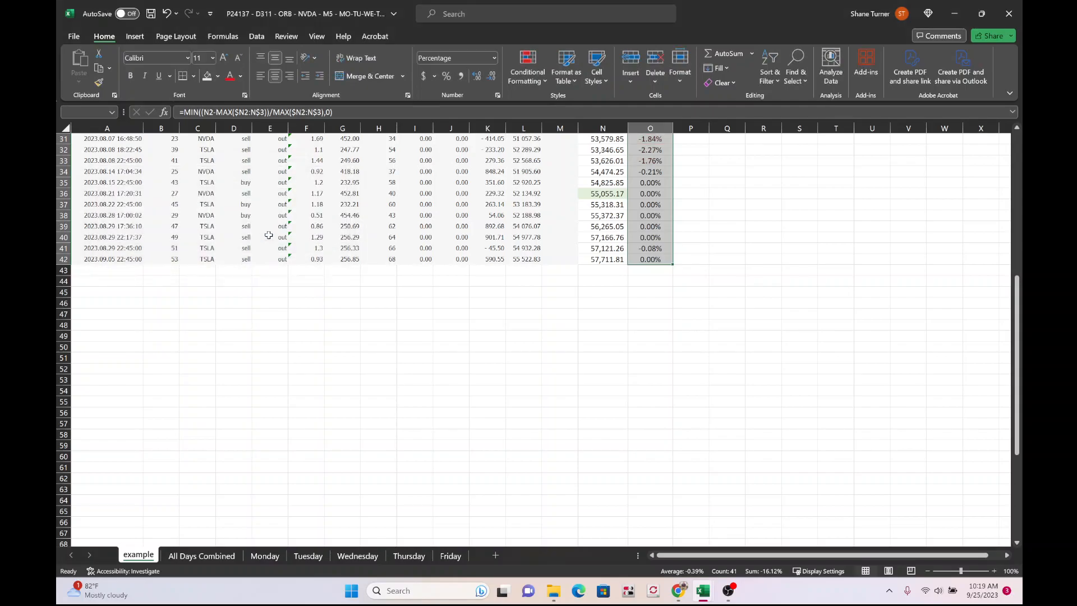
left_click(739, 238)
scroll(731, 278, "up", 6)
scroll(731, 278, "up", 4)
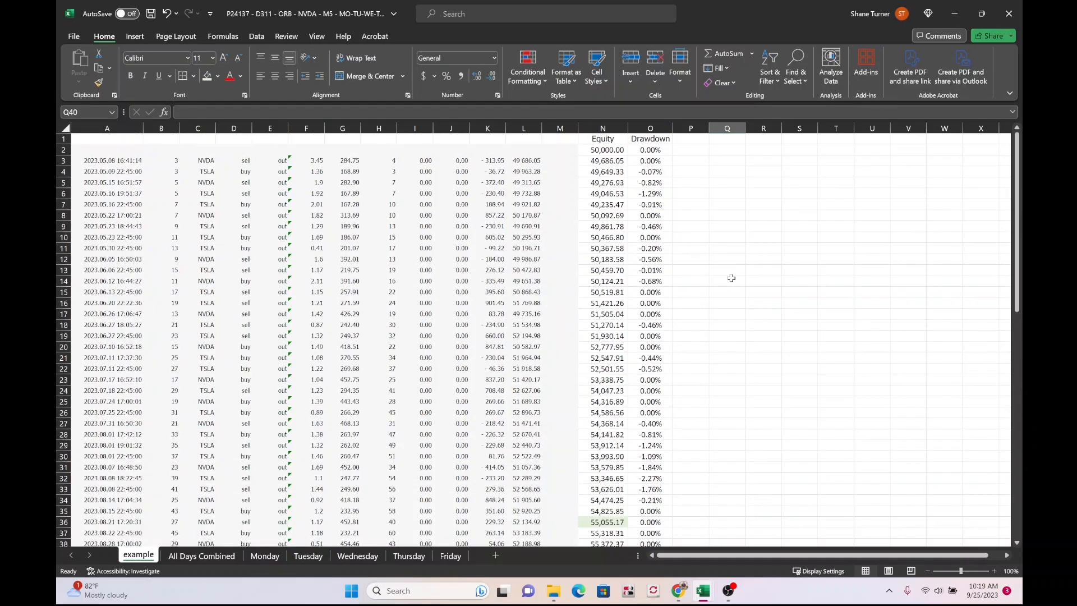
Add a Less Than conditional formatting rule of -1% to drawdown cells O2:O42 with Light Red Fill with Dark Red Text
left_click_drag(649, 150, 652, 536)
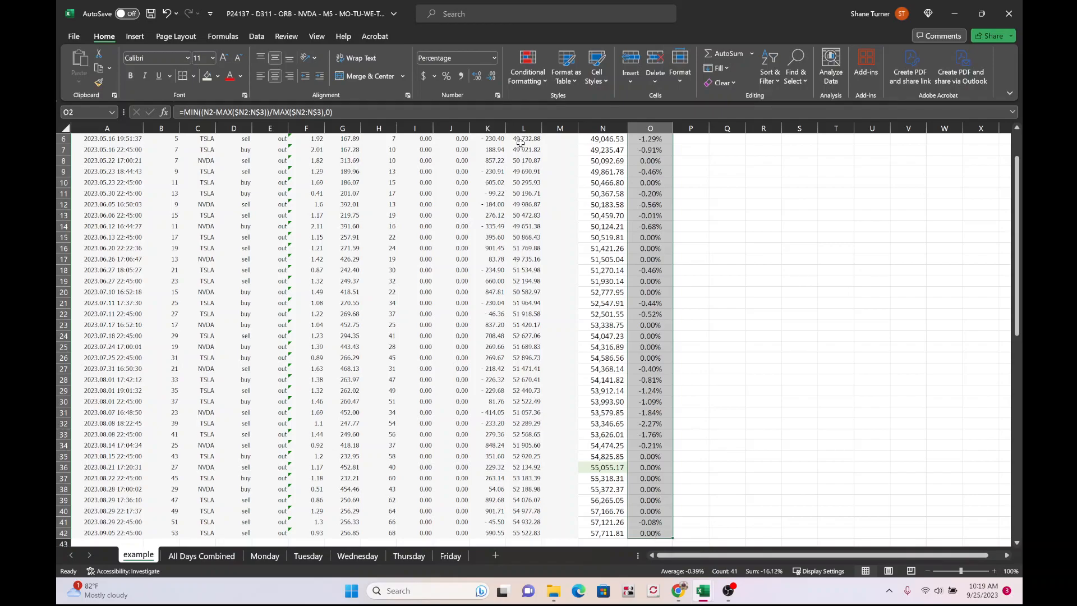
left_click(544, 81)
mouse_move(607, 106)
left_click(660, 129)
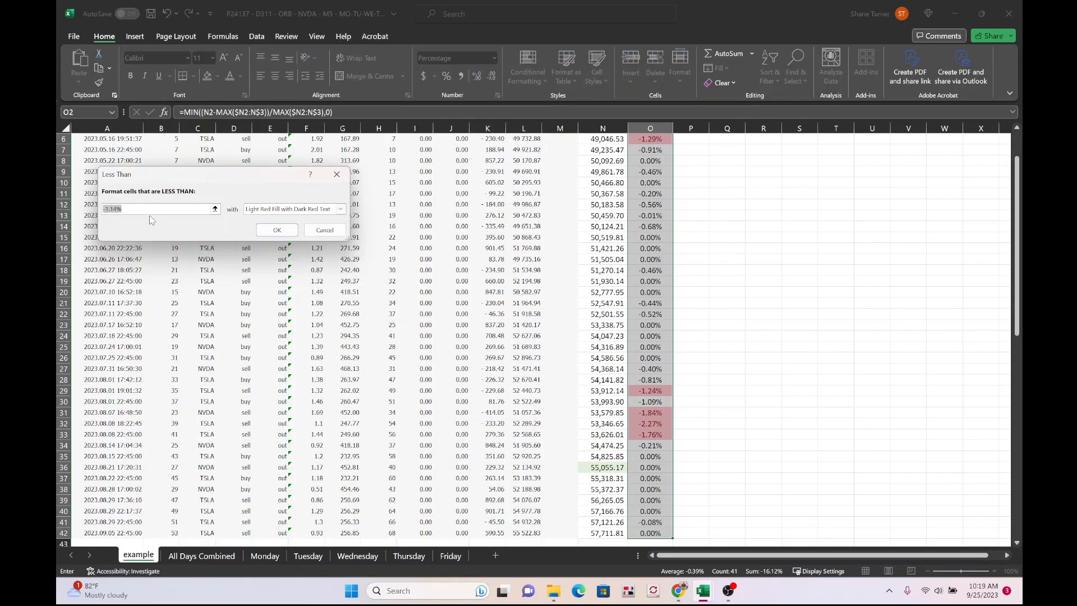
type("-1.1")
type("%")
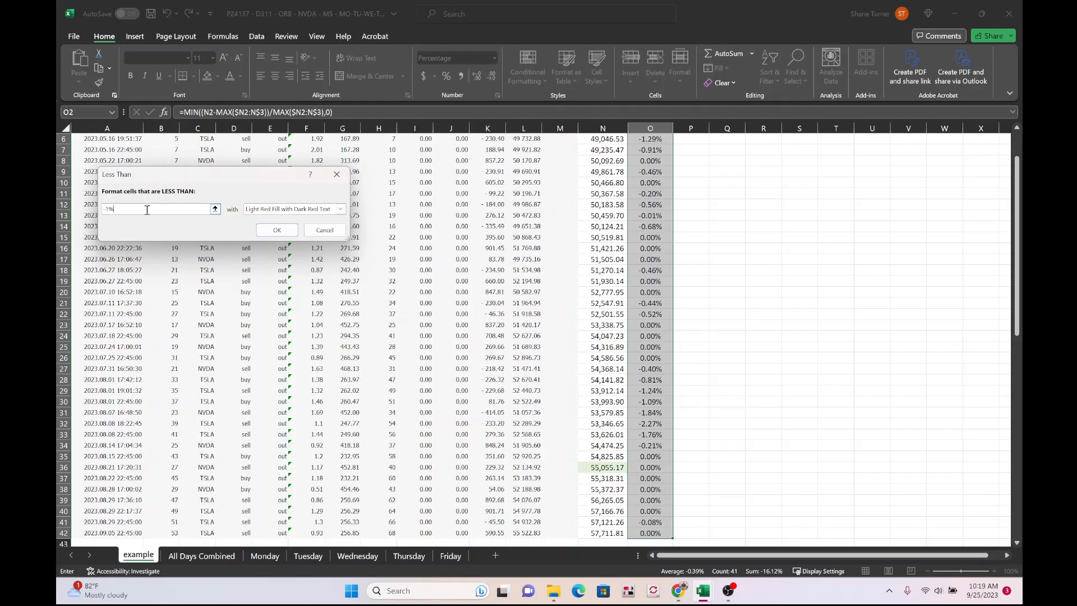
left_click(265, 236)
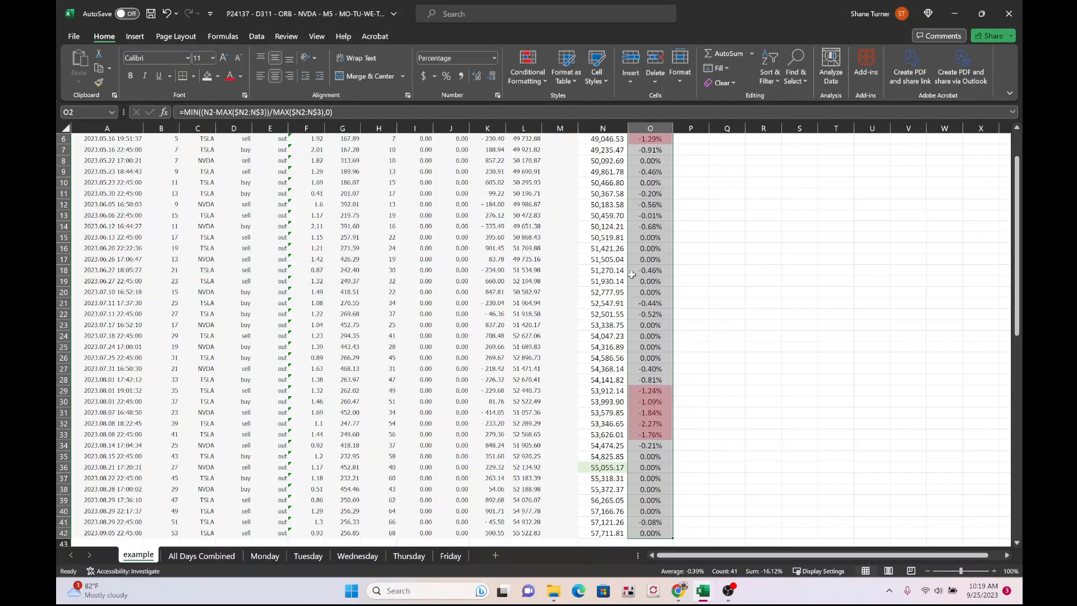
left_click(711, 281)
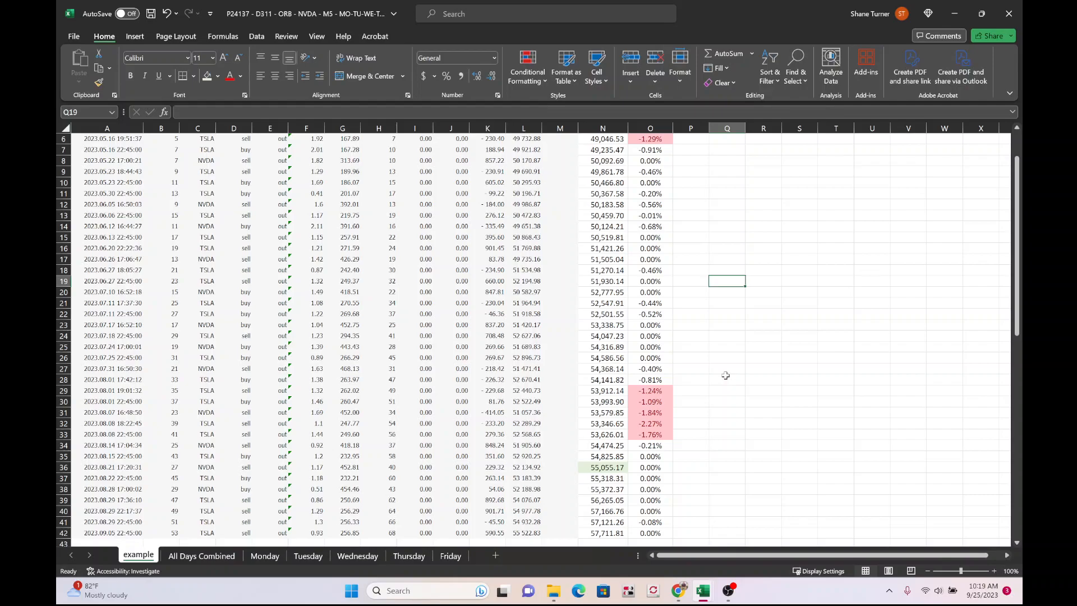
Check the highlighted drawdown cells in rows 29 to 32 of column O
left_click(650, 391)
left_click(658, 414)
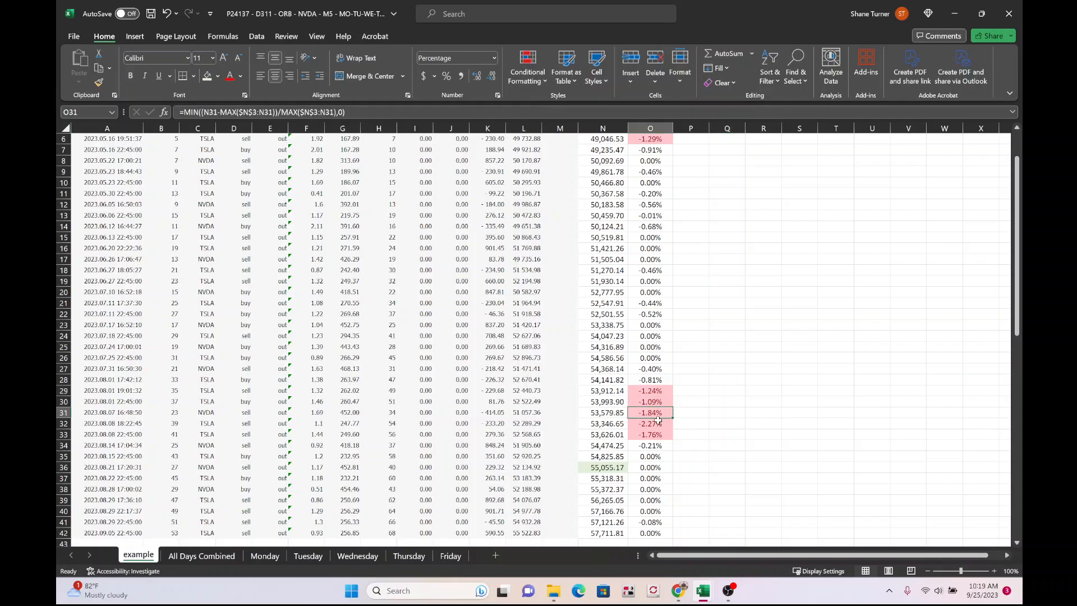
left_click(658, 422)
scroll(730, 406, "up", 2)
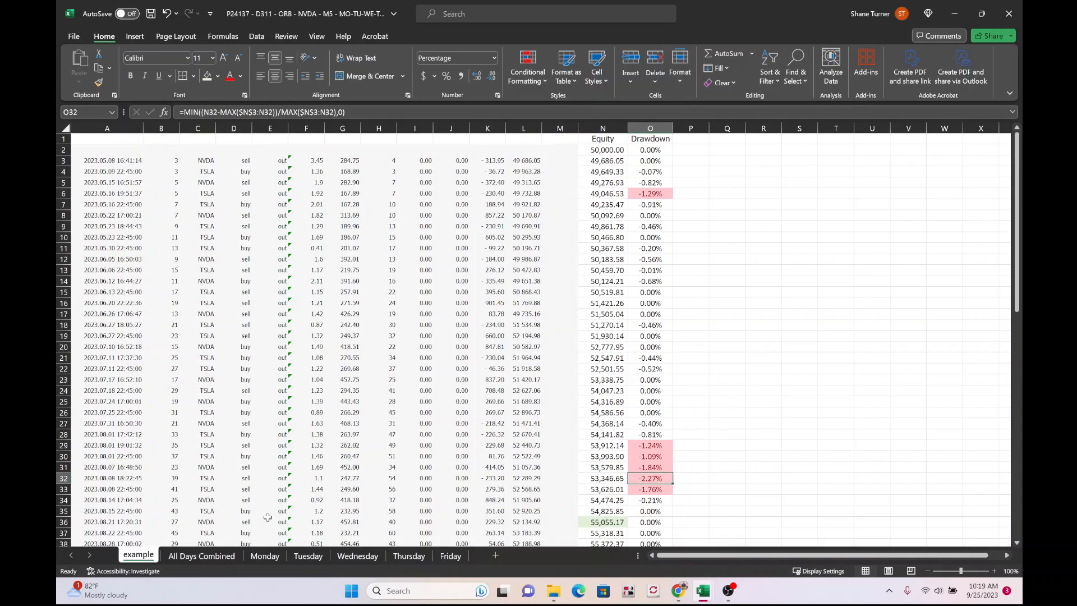
Review the summary table in P3:U20 and the equity and drawdown columns on the All Days Combined sheet
left_click(201, 555)
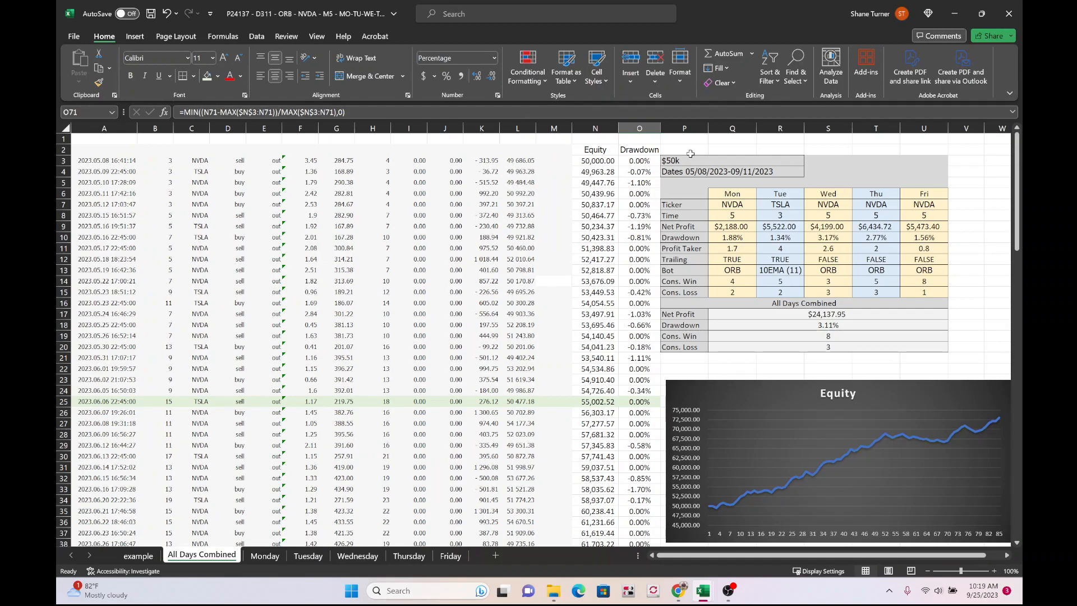
left_click_drag(690, 160, 940, 346)
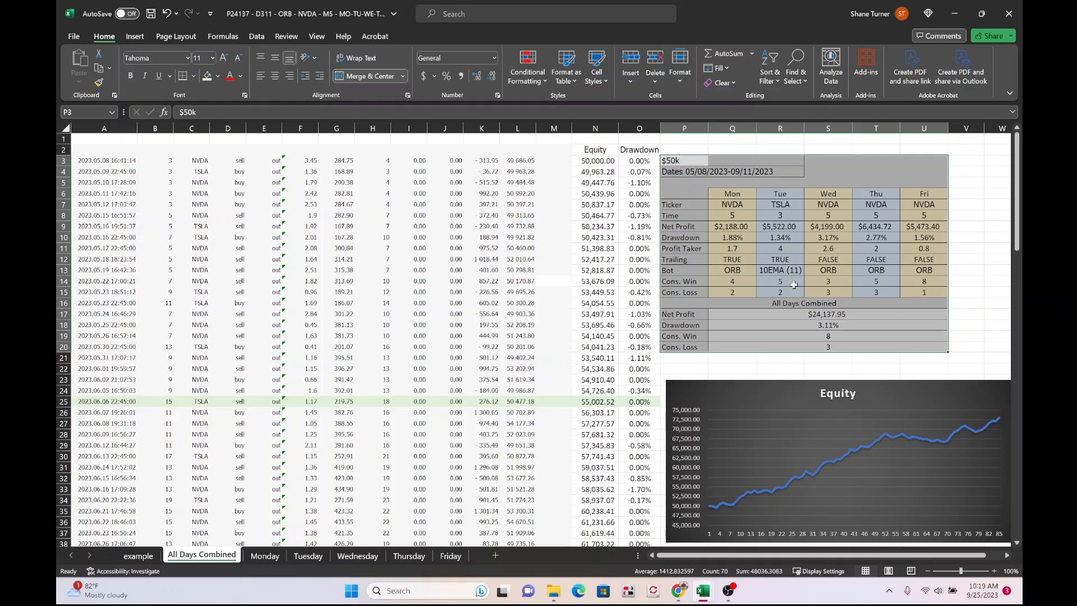
left_click(954, 284)
scroll(546, 393, "down", 20)
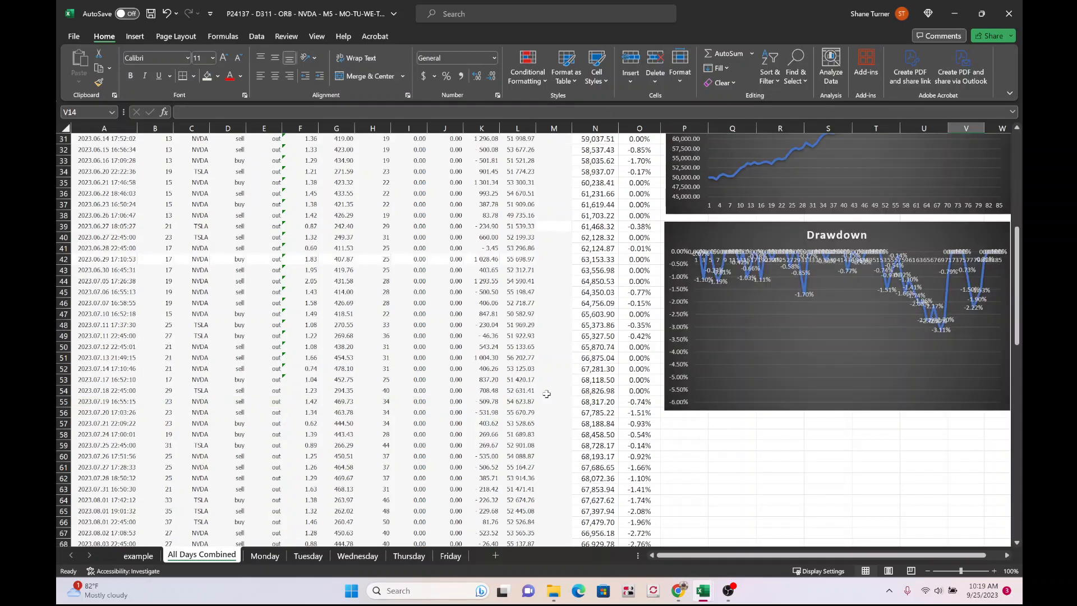
scroll(547, 394, "up", 3)
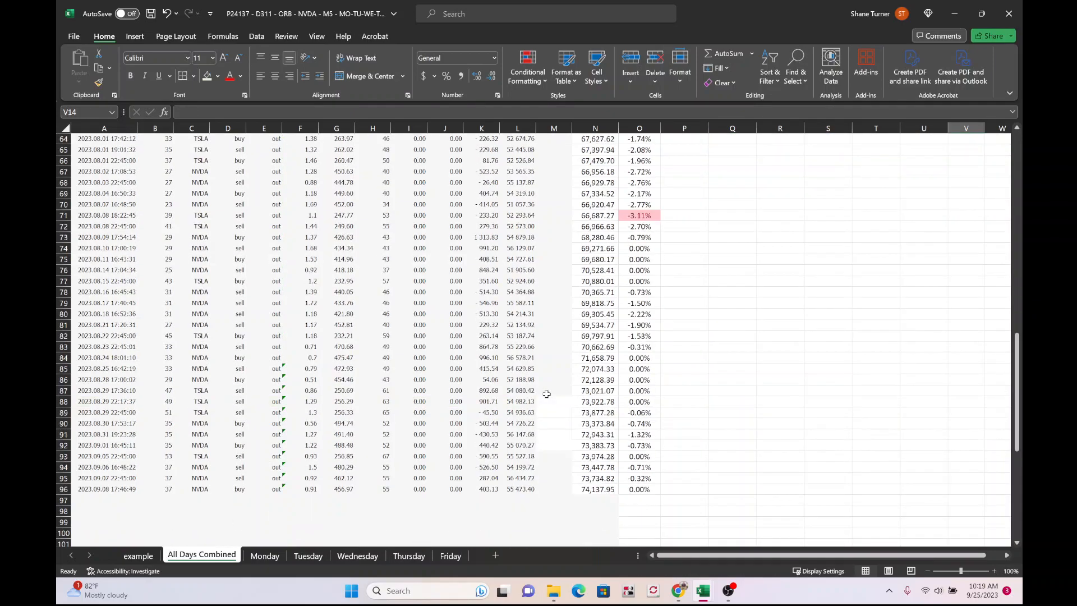
scroll(546, 393, "up", 14)
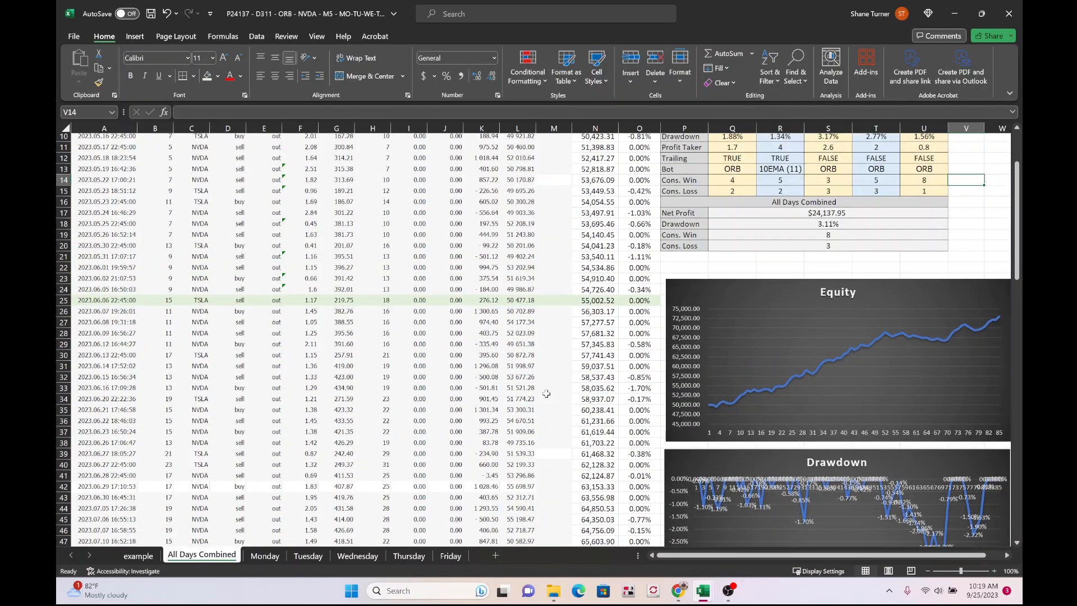
Compare the summary table's combined drawdown with the values in column O, and check the final equity in N96
left_click(732, 224)
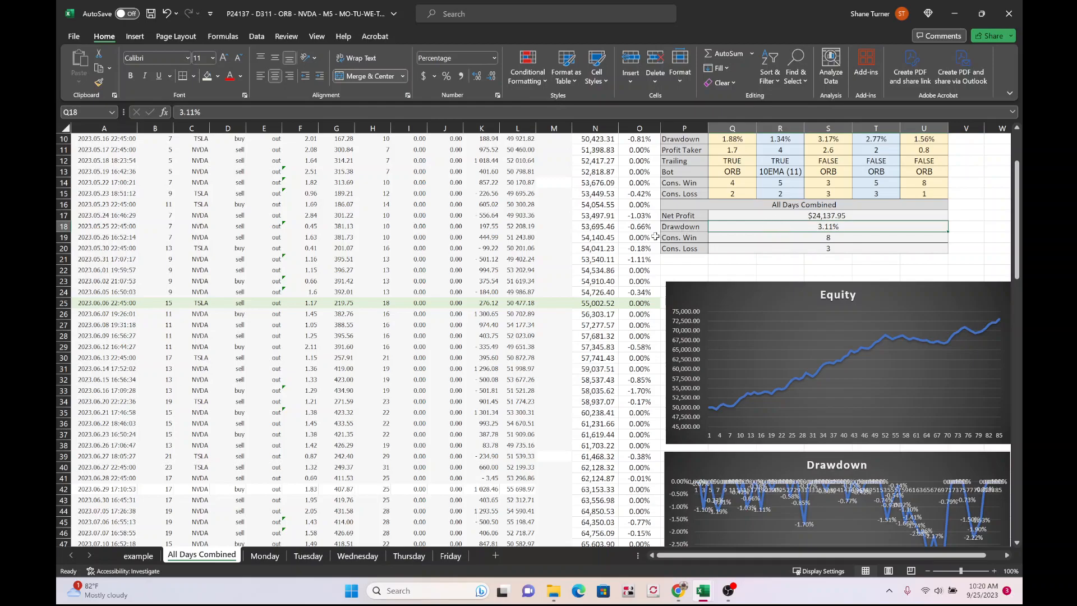
scroll(582, 309, "down", 20)
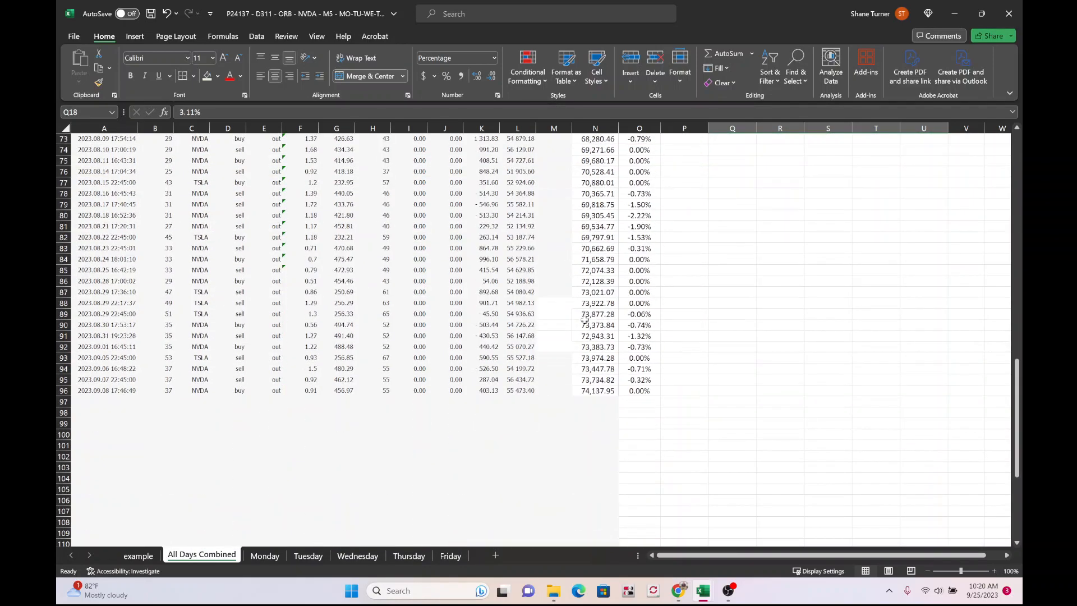
left_click(598, 389)
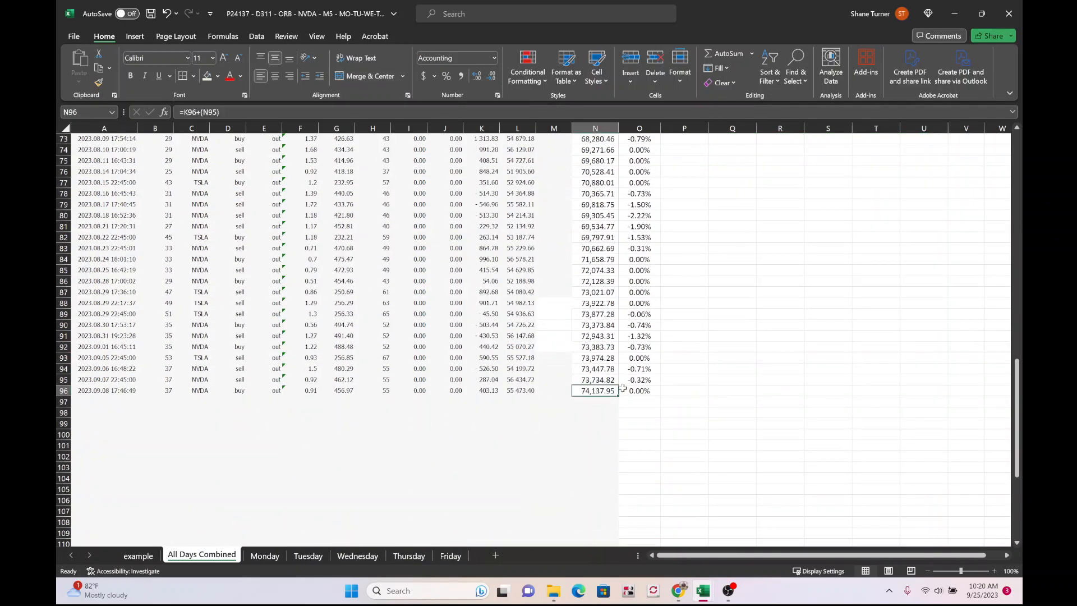
scroll(658, 383, "up", 19)
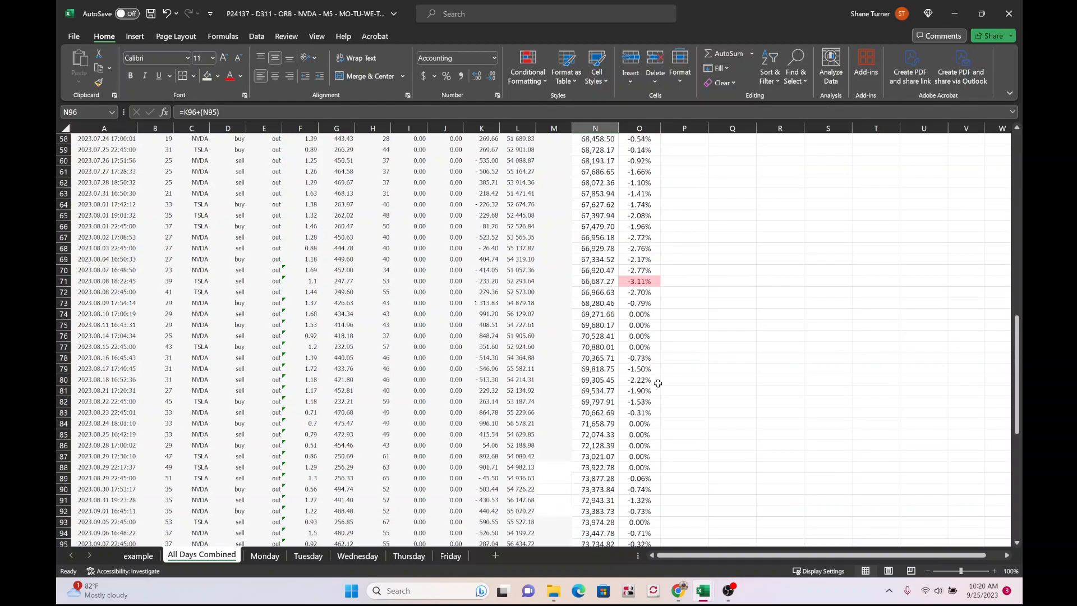
scroll(658, 383, "up", 3)
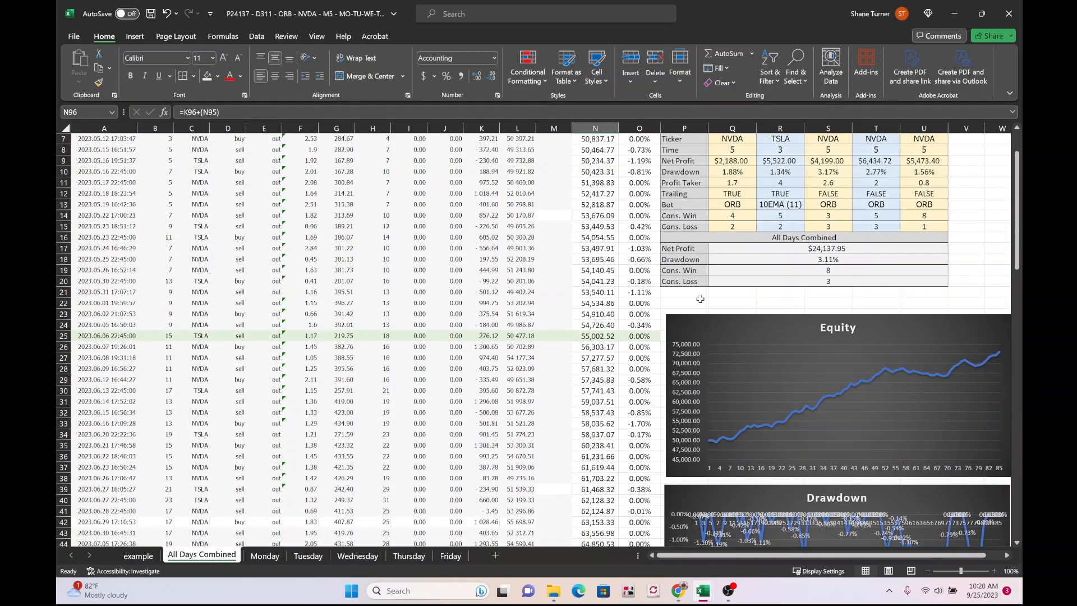
left_click(769, 262)
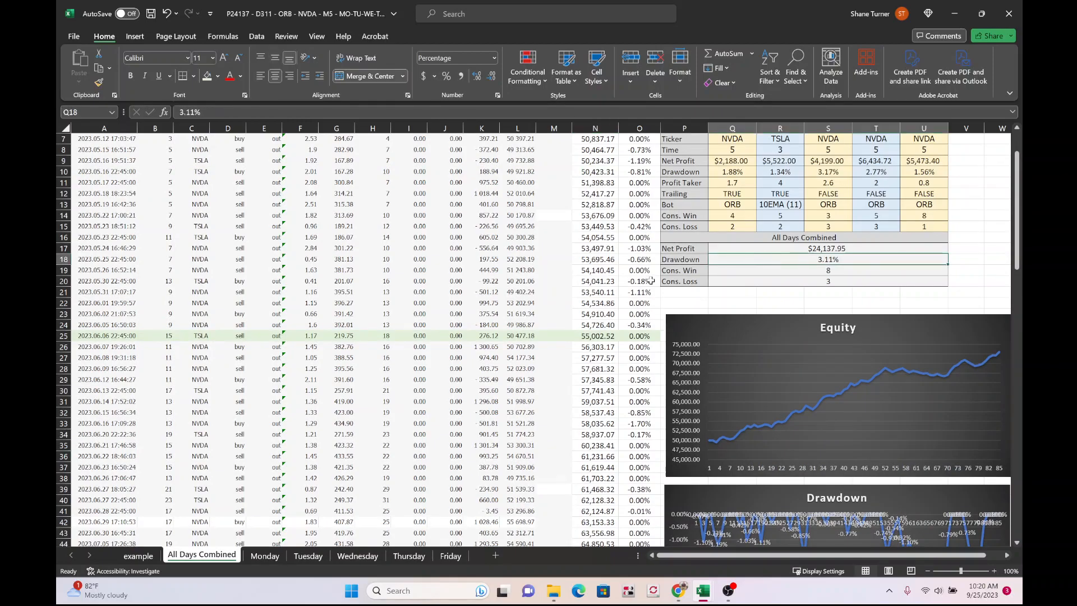
scroll(633, 323, "down", 12)
scroll(632, 323, "down", 7)
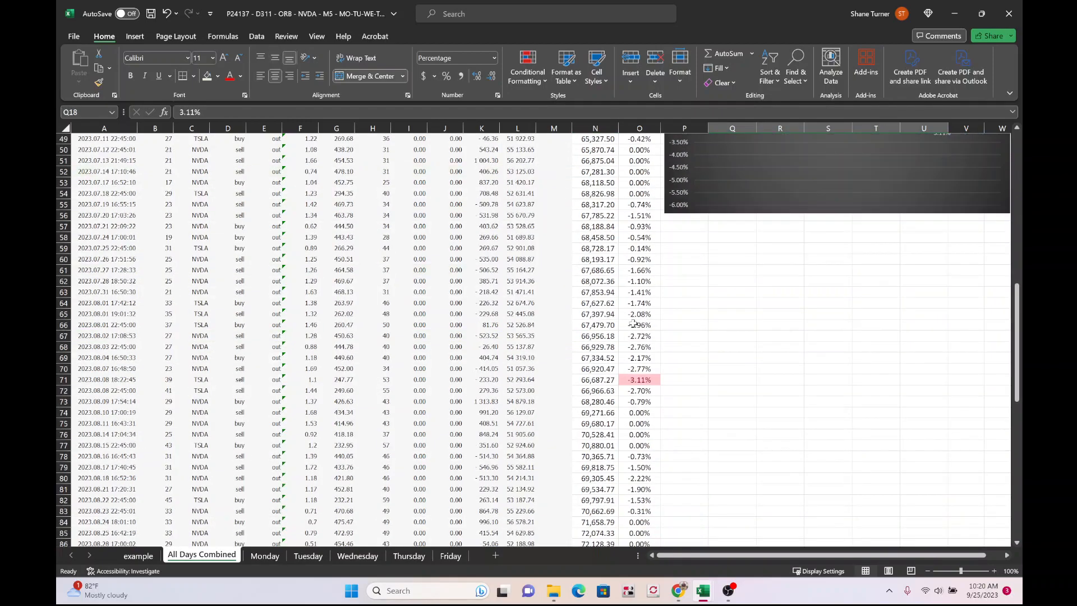
scroll(633, 324, "up", 13)
scroll(633, 324, "up", 6)
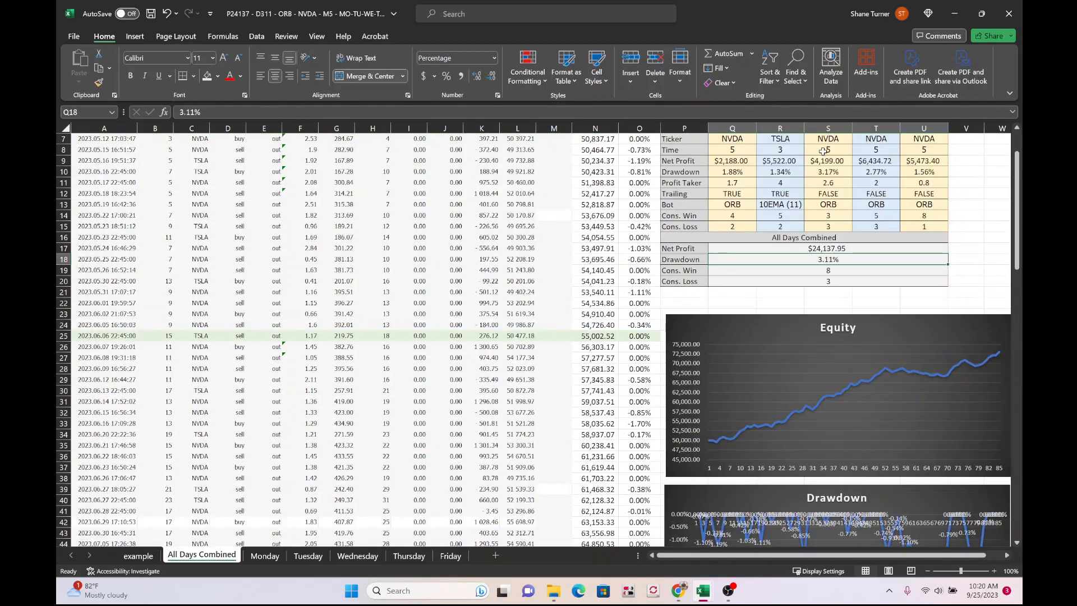
left_click(802, 182)
scroll(802, 182, "up", 2)
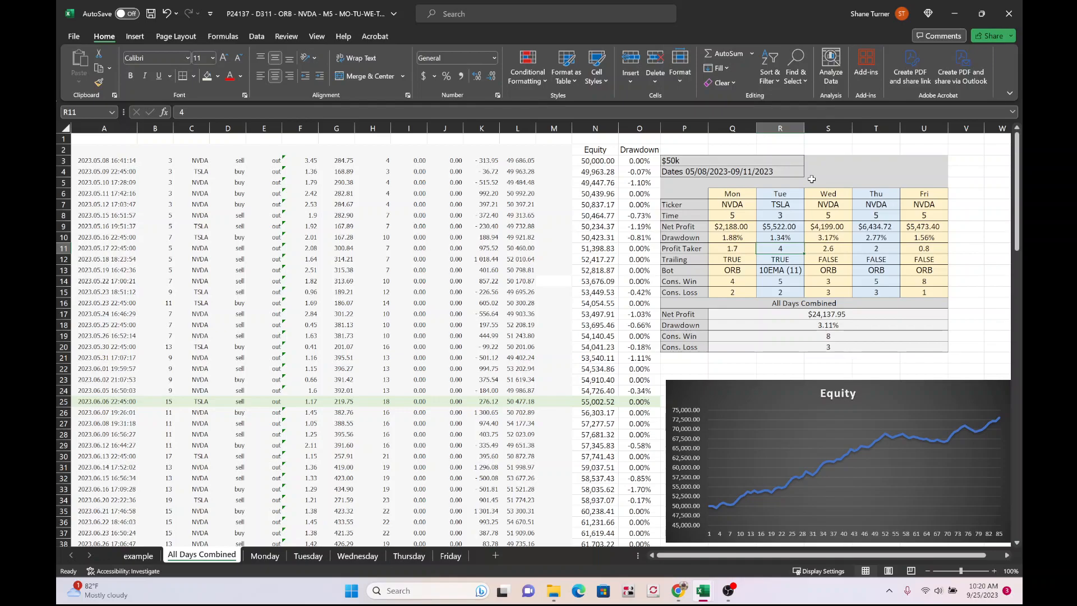
left_click(958, 268)
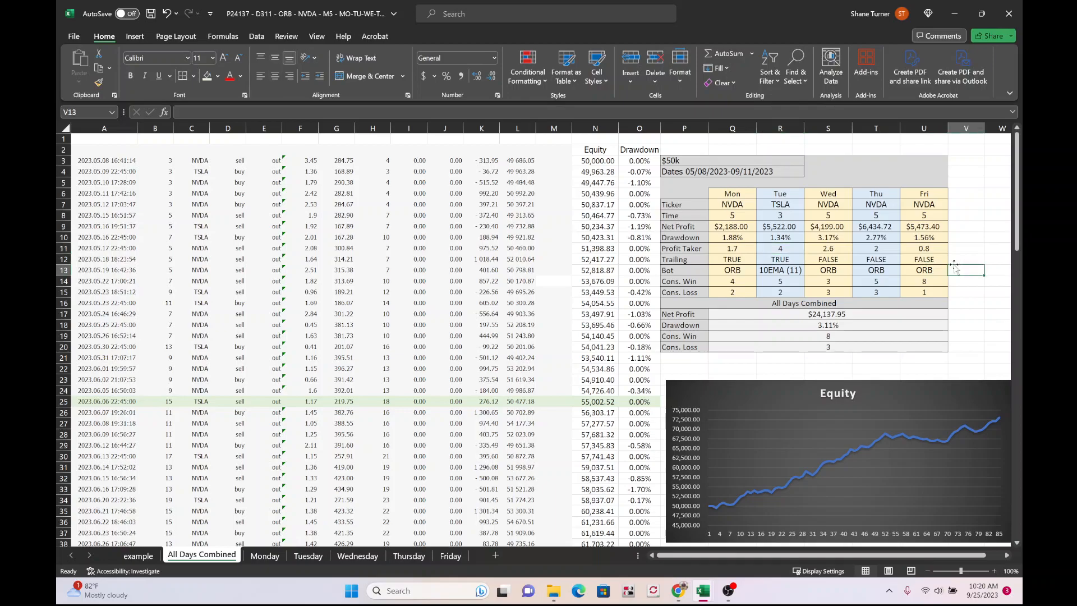
Copy the Equity chart from the All Days Combined sheet and paste it at cell P4 of the example sheet
scroll(954, 266, "down", 1)
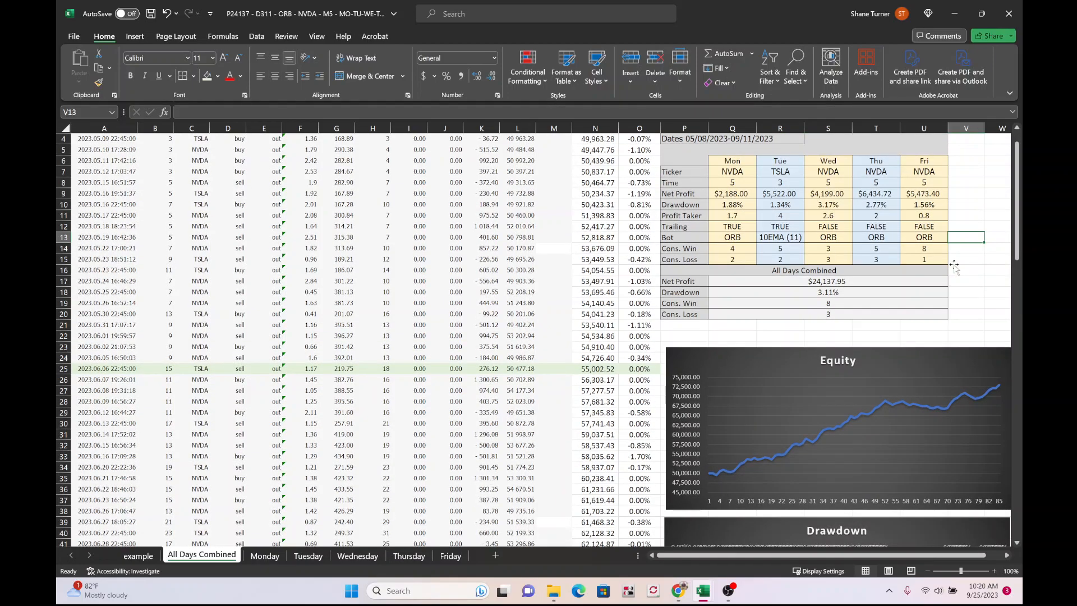
scroll(954, 266, "down", 3)
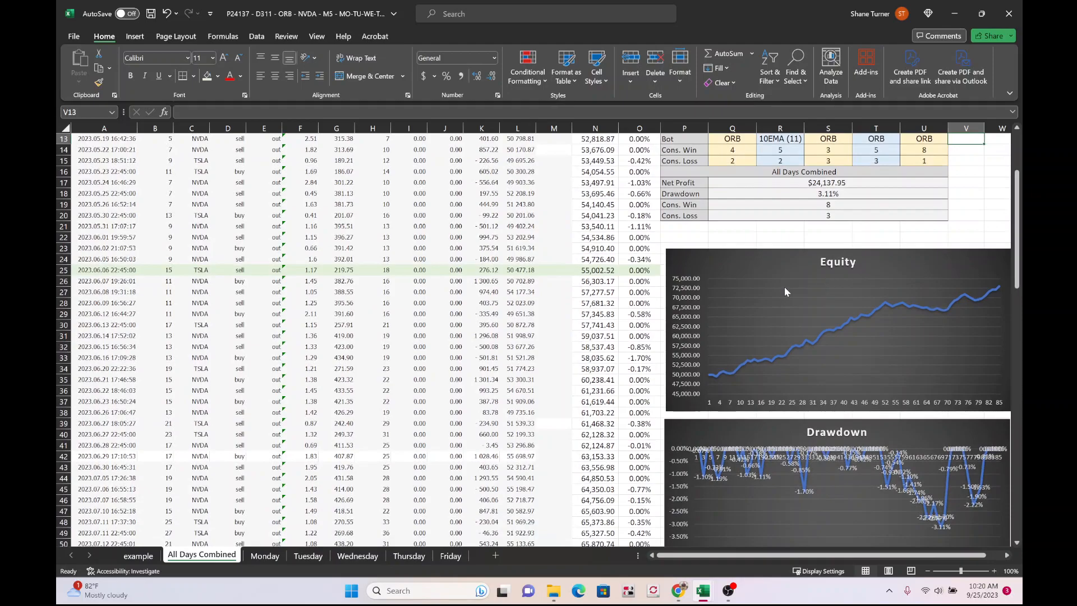
left_click(747, 275)
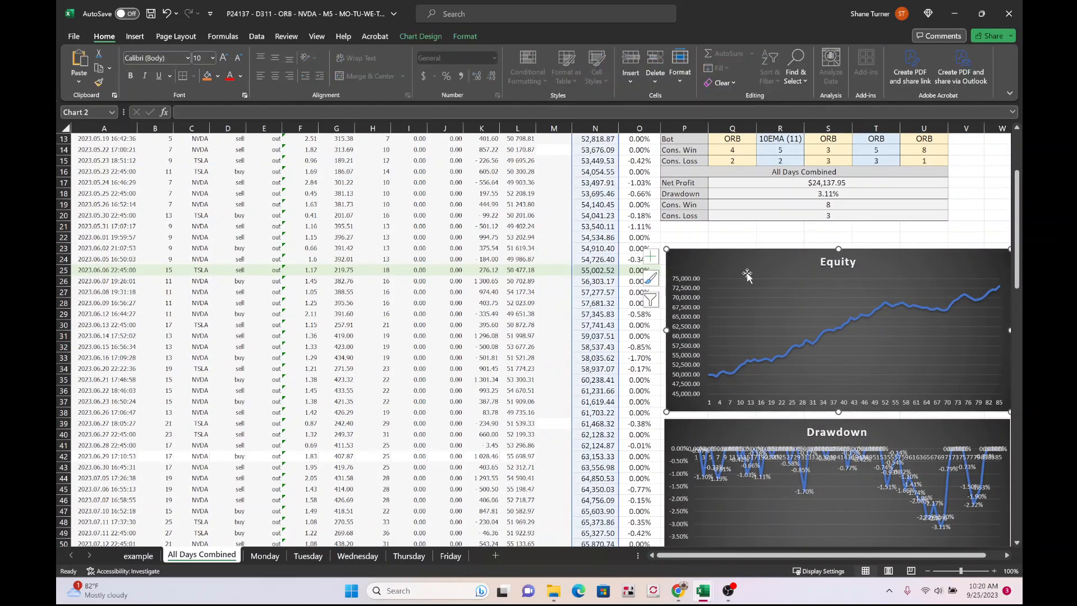
left_click(151, 559)
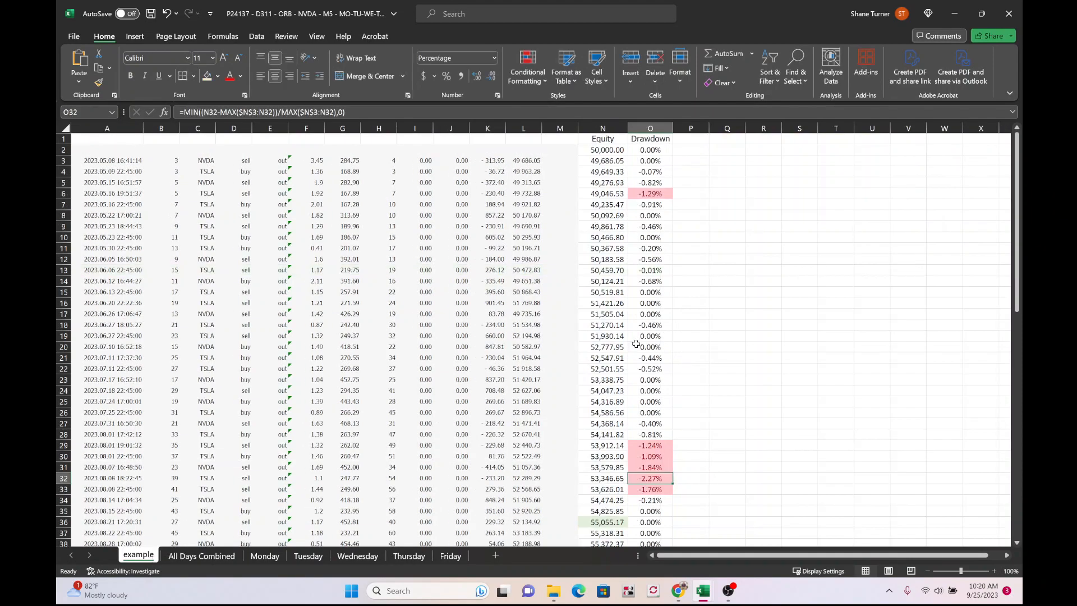
left_click(736, 215)
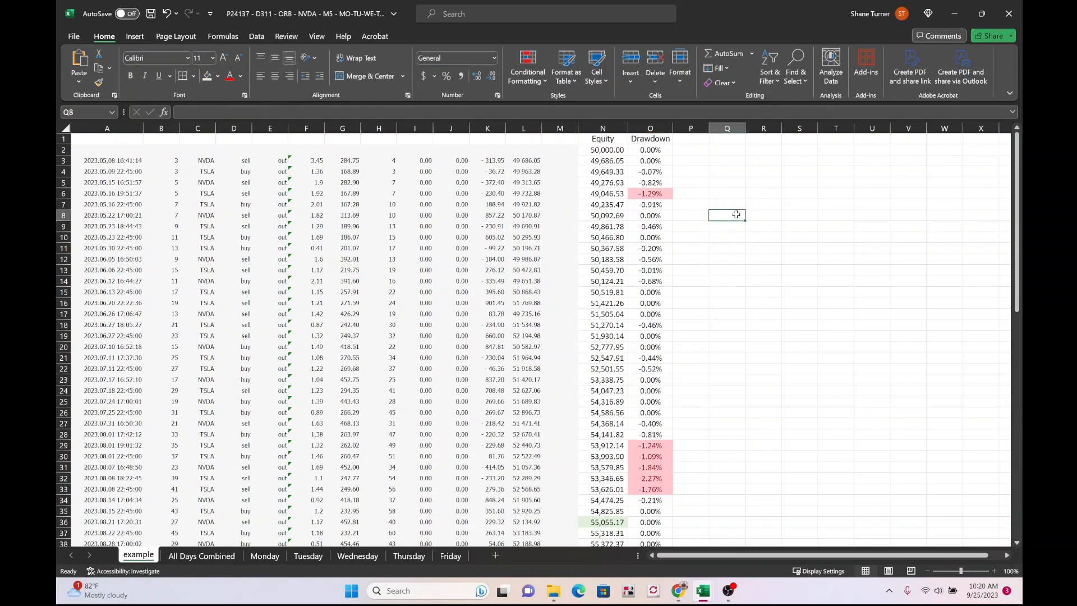
left_click(701, 171)
key("ctrl+v")
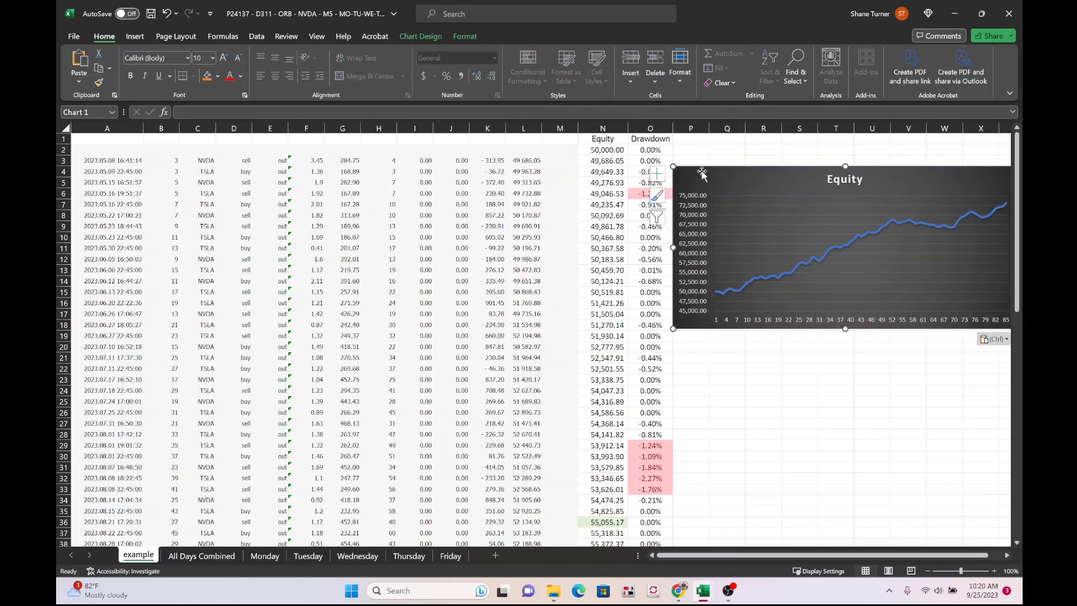
Open the Format Axis settings for the pasted Equity chart's vertical axis and review its alignment, bounds and units
left_click(692, 217)
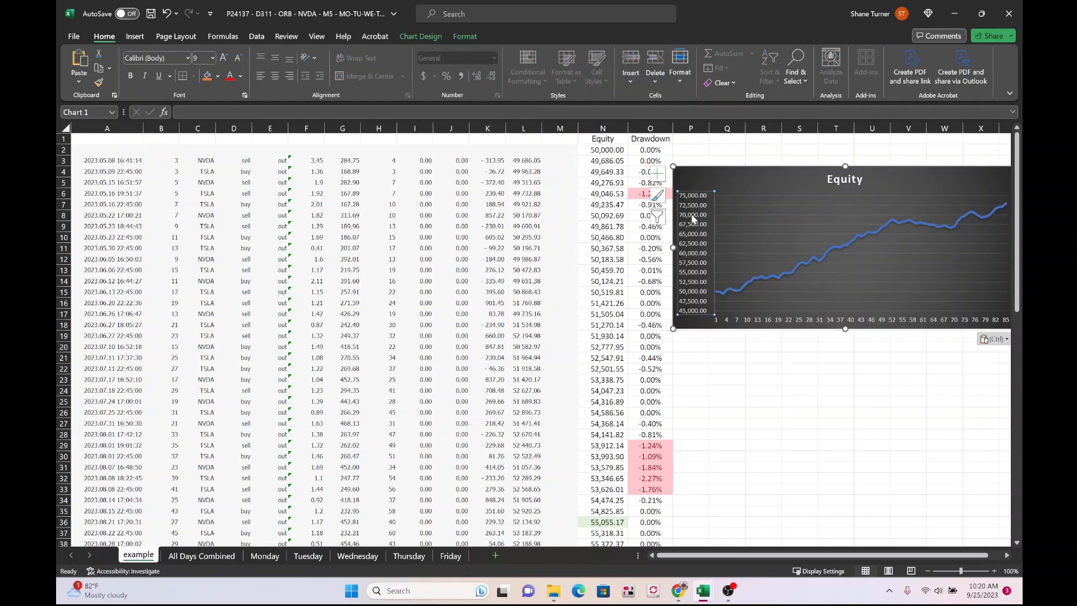
right_click(691, 214)
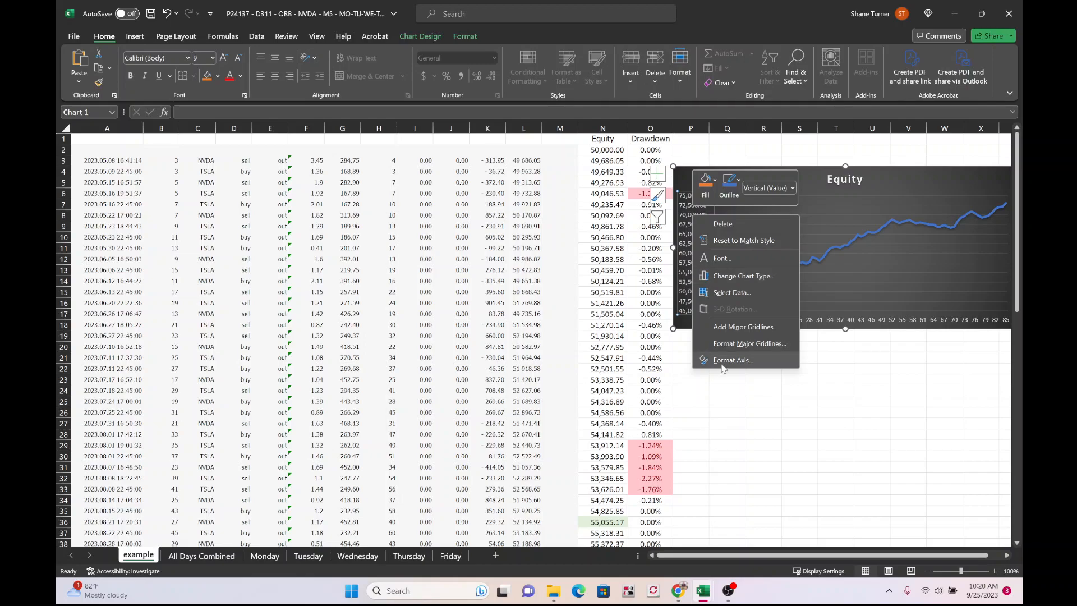
left_click(722, 365)
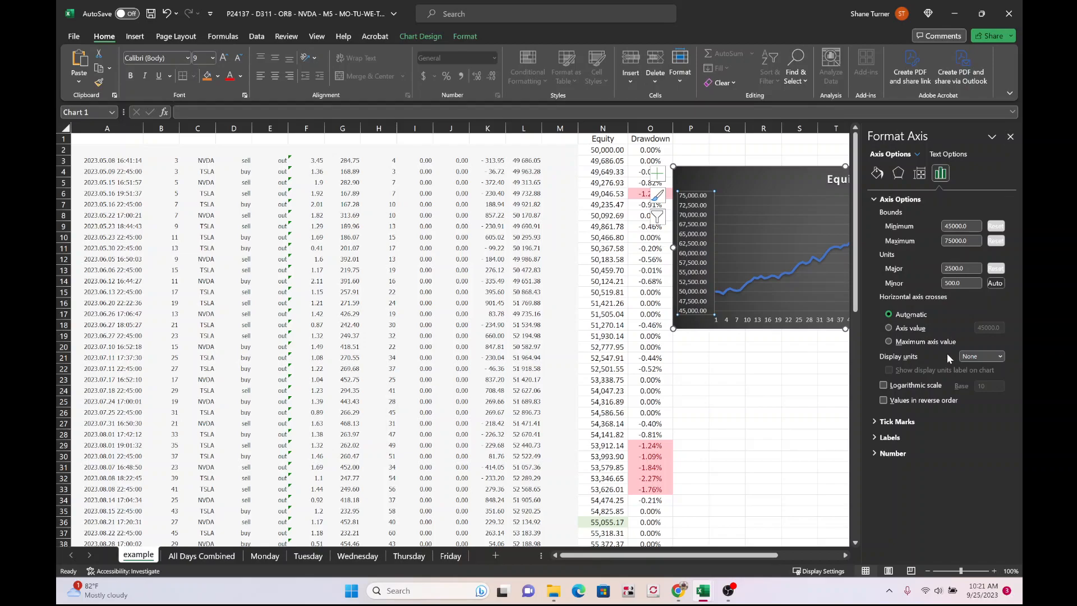
left_click(919, 173)
left_click(899, 175)
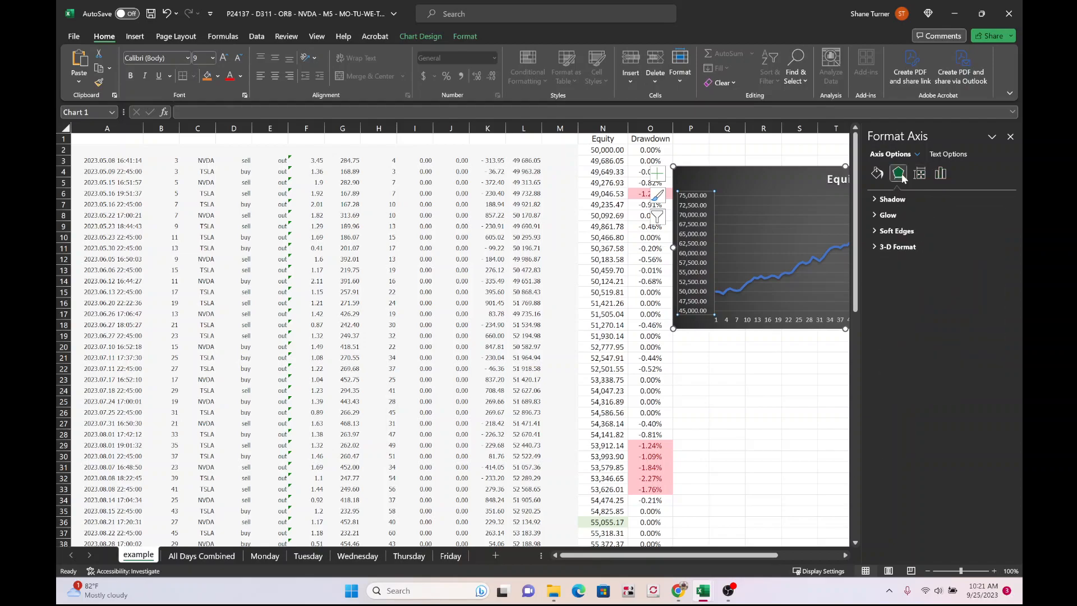
left_click(920, 173)
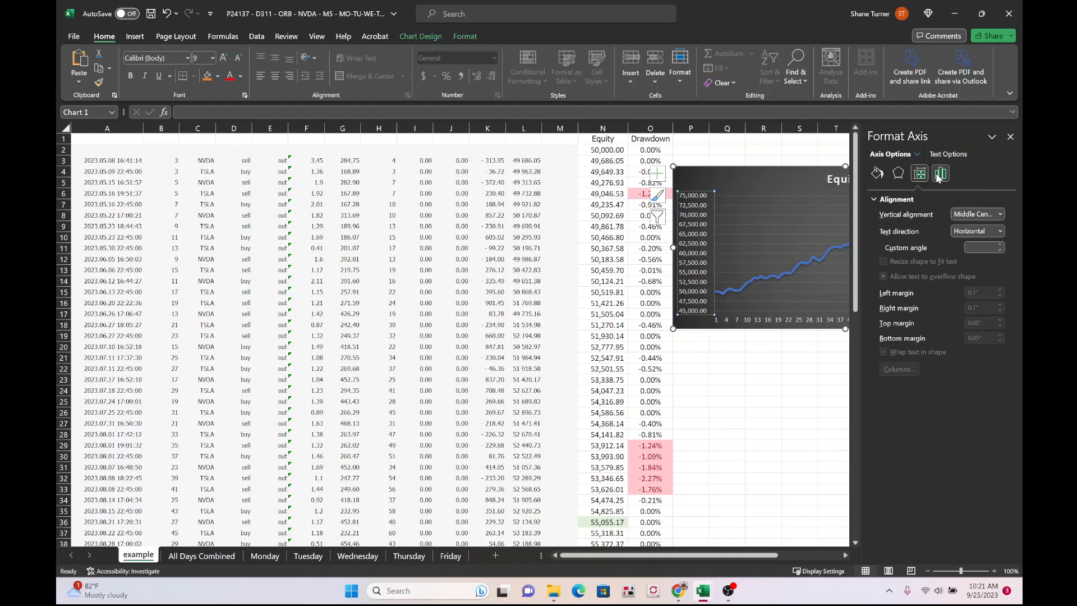
left_click(940, 174)
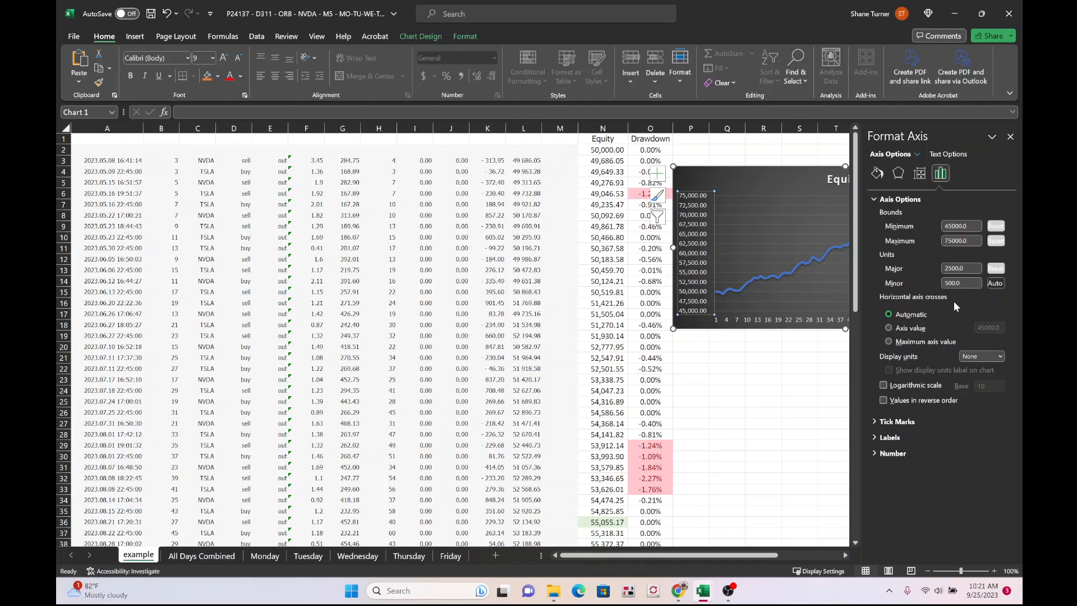
left_click(804, 388)
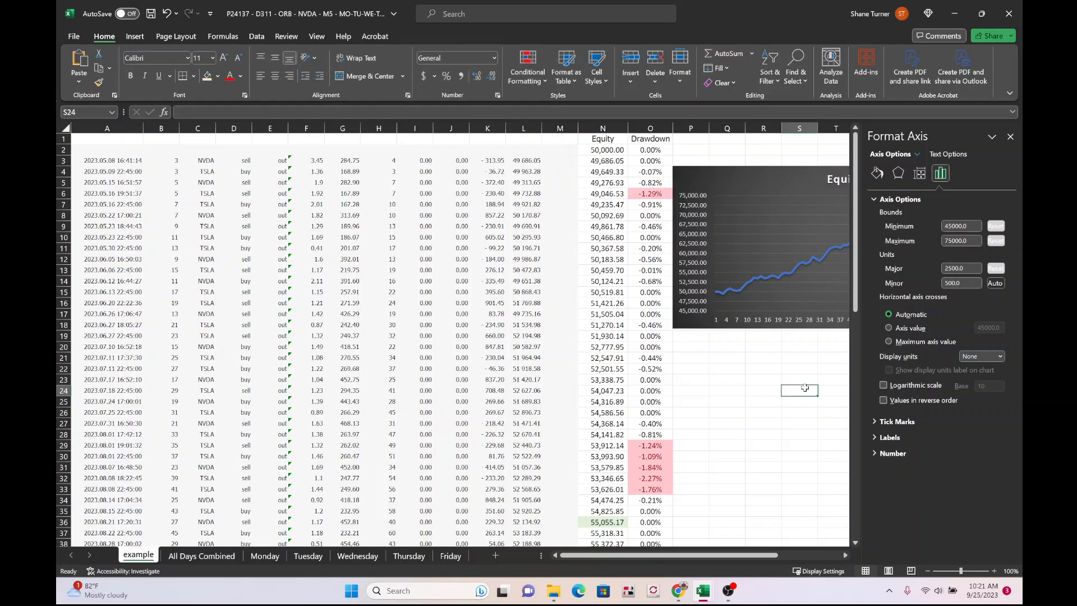
left_click(1011, 138)
left_click(784, 243)
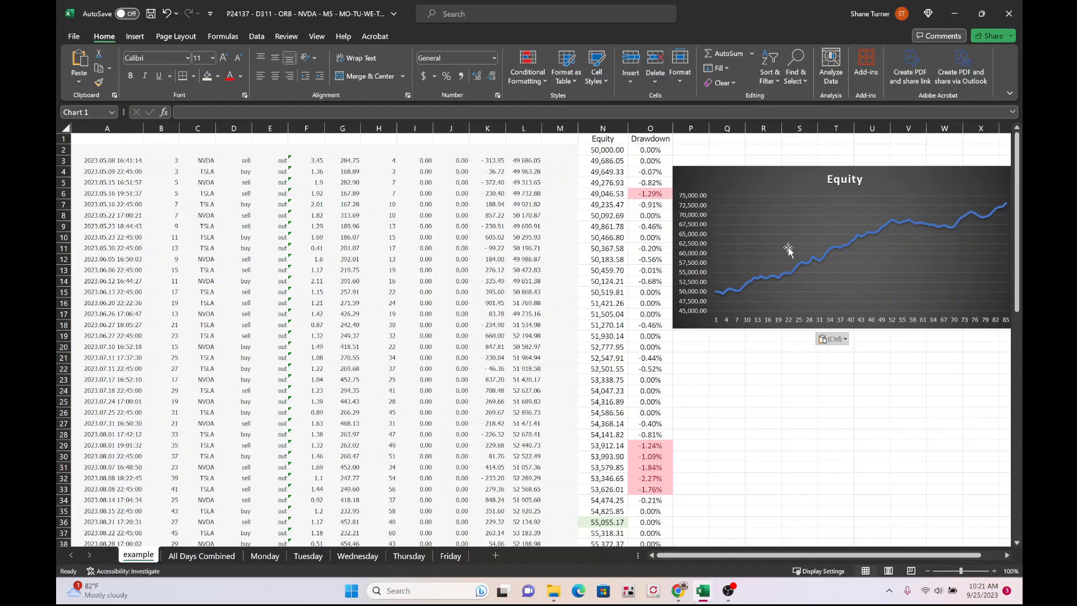
right_click(789, 251)
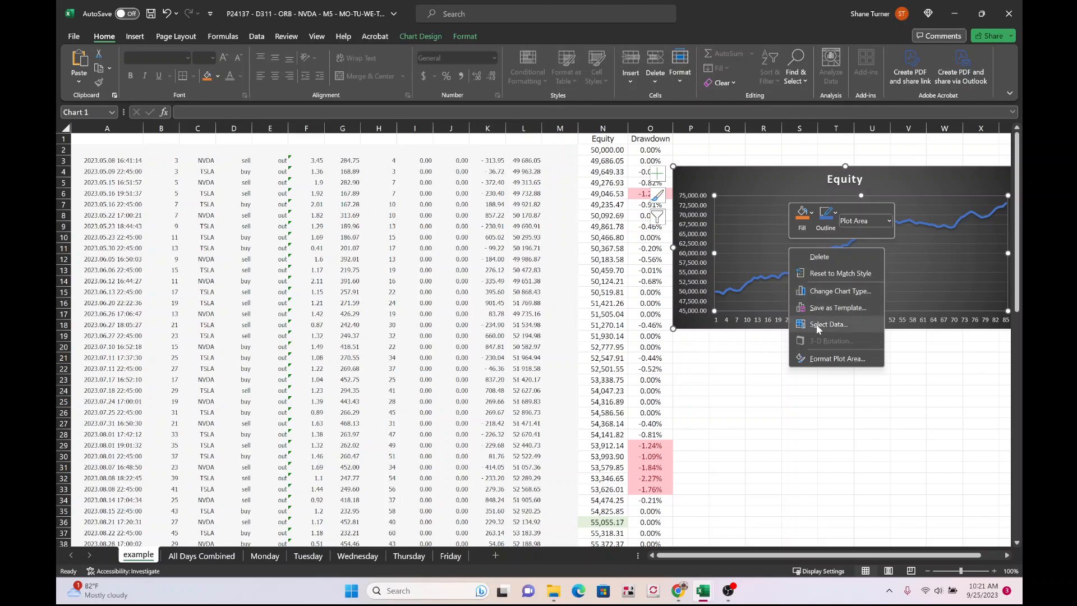
right_click(778, 242)
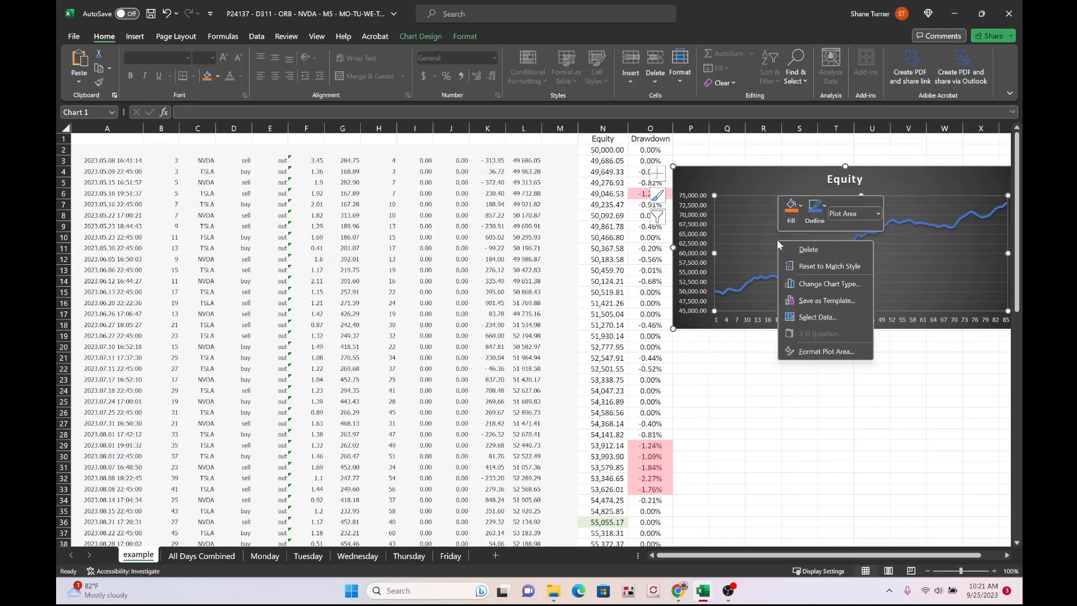
left_click(809, 318)
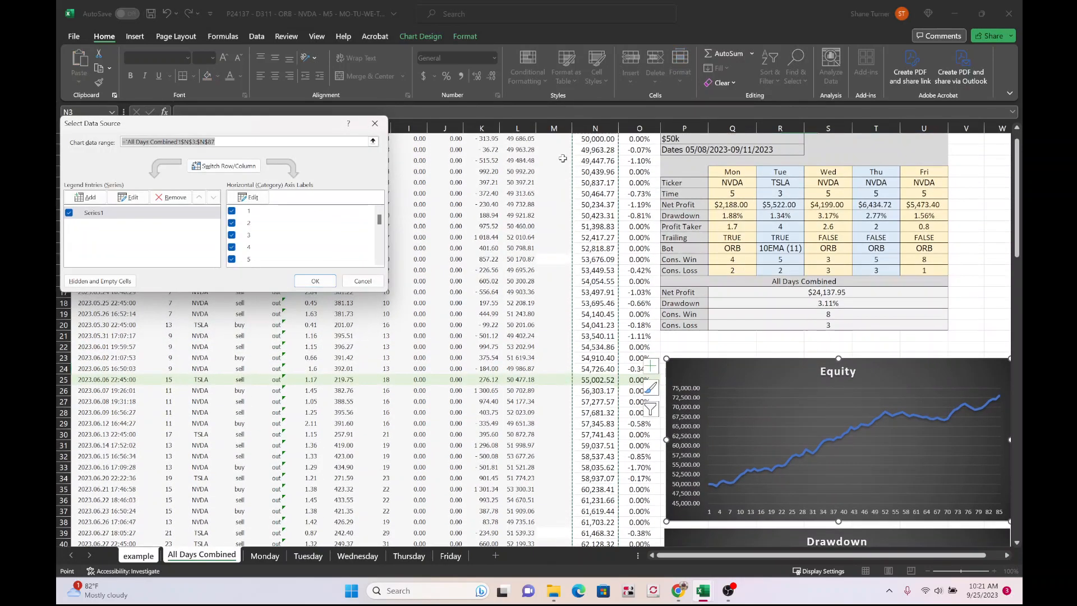
scroll(447, 158, "up", 1)
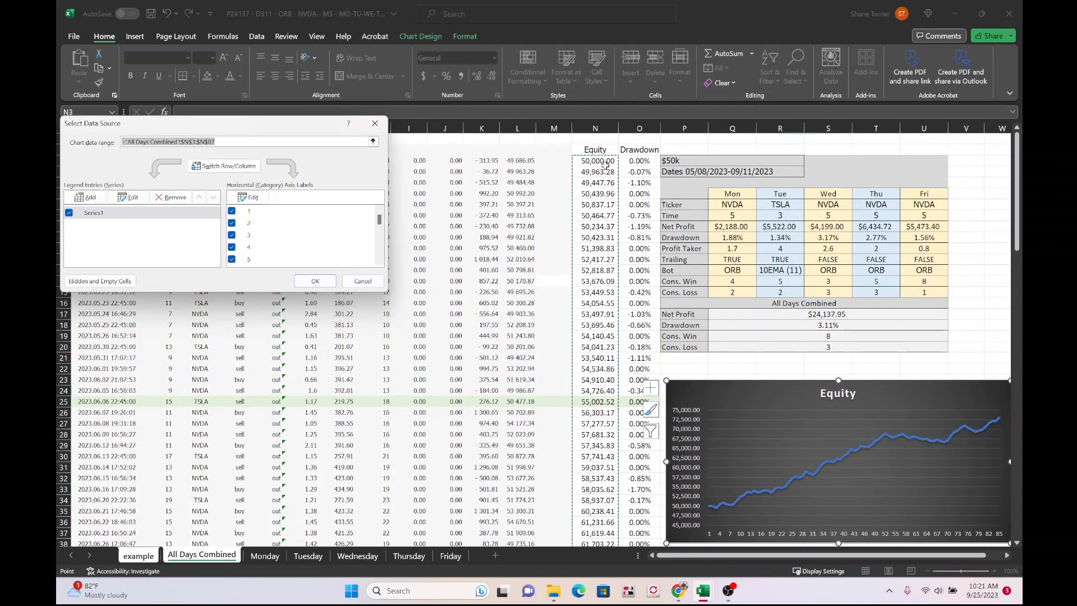
left_click(604, 161)
scroll(604, 191, "down", 15)
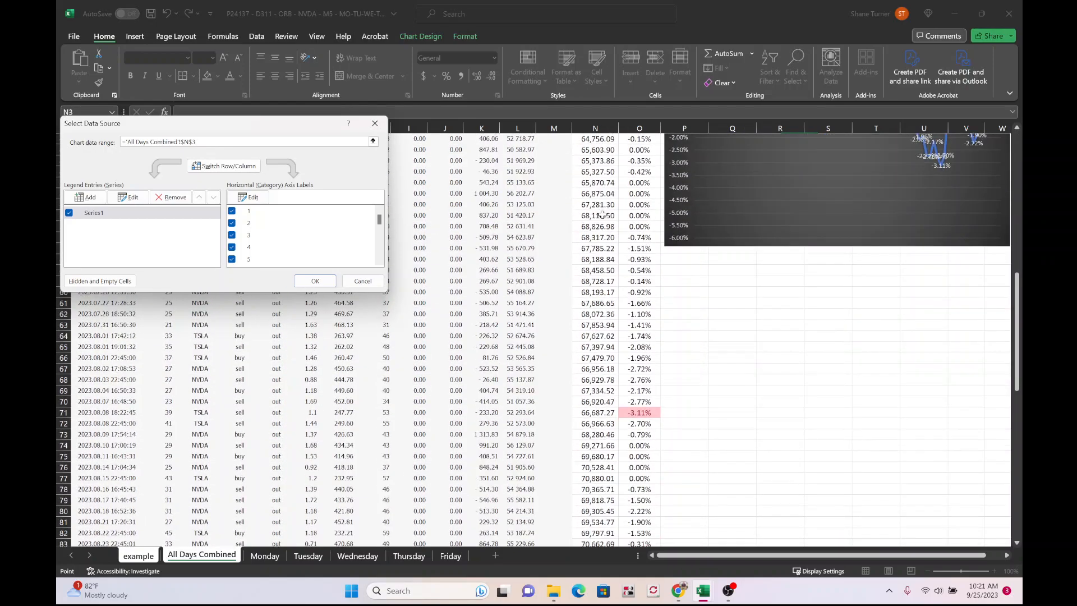
scroll(601, 215, "up", 12)
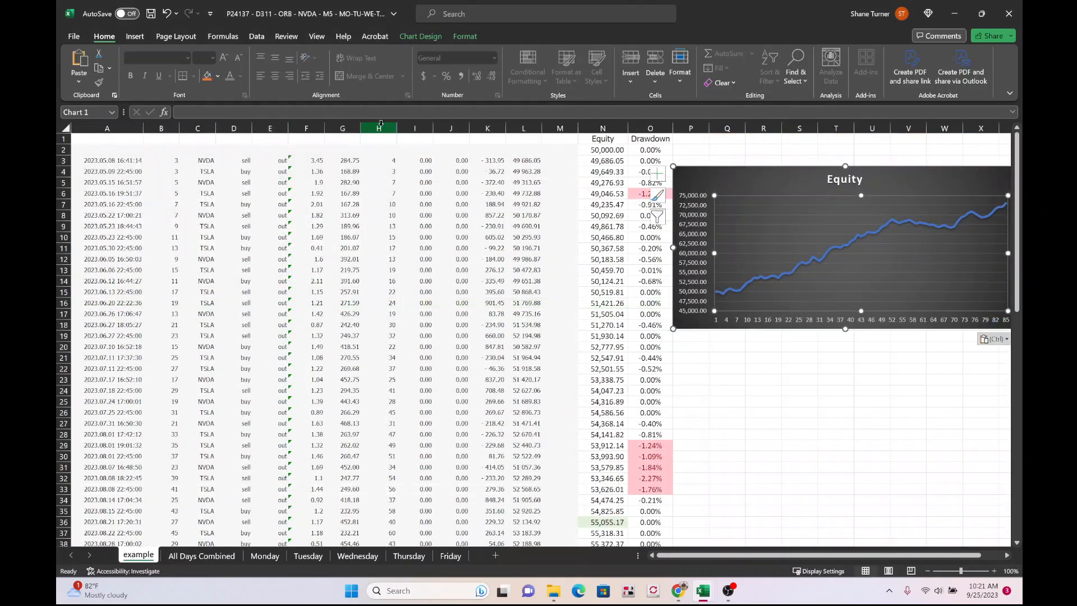
left_click(786, 429)
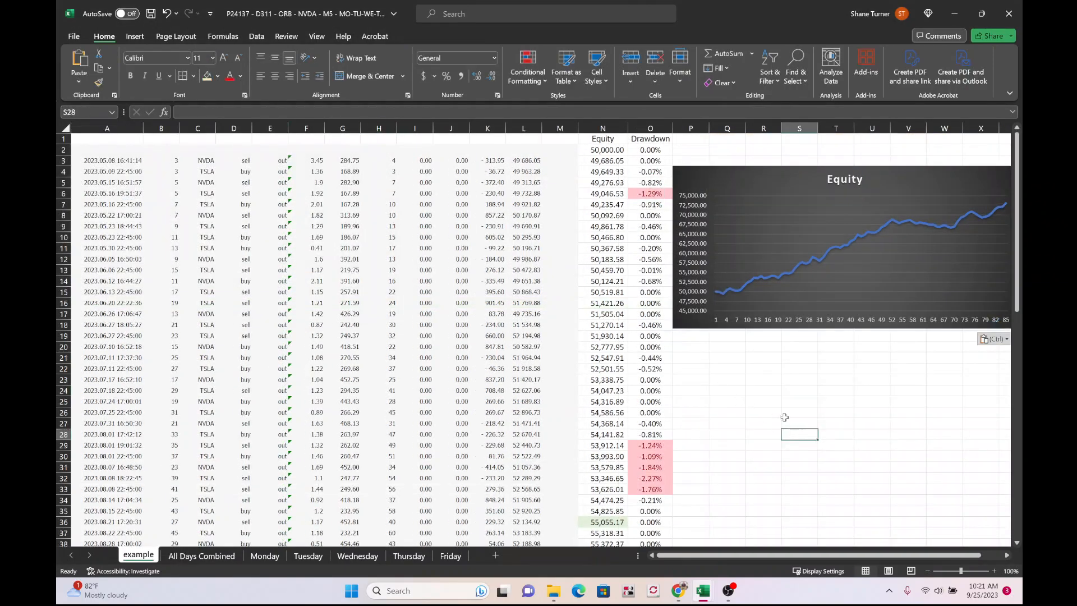
Select the equity values in N2:N42 on the example sheet
left_click(606, 149)
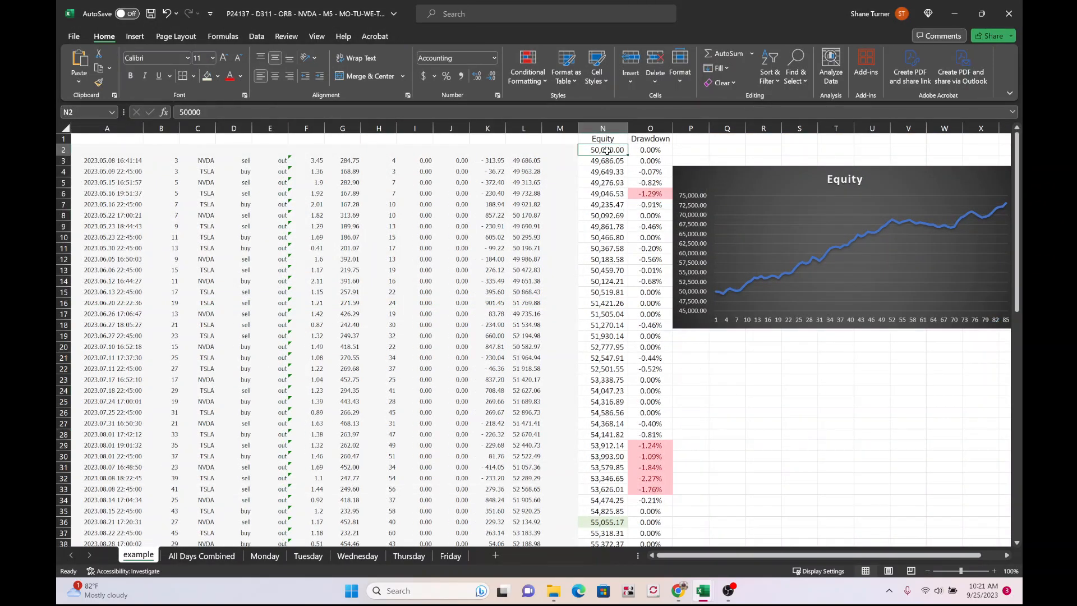
scroll(606, 155, "down", 6)
scroll(606, 155, "down", 3)
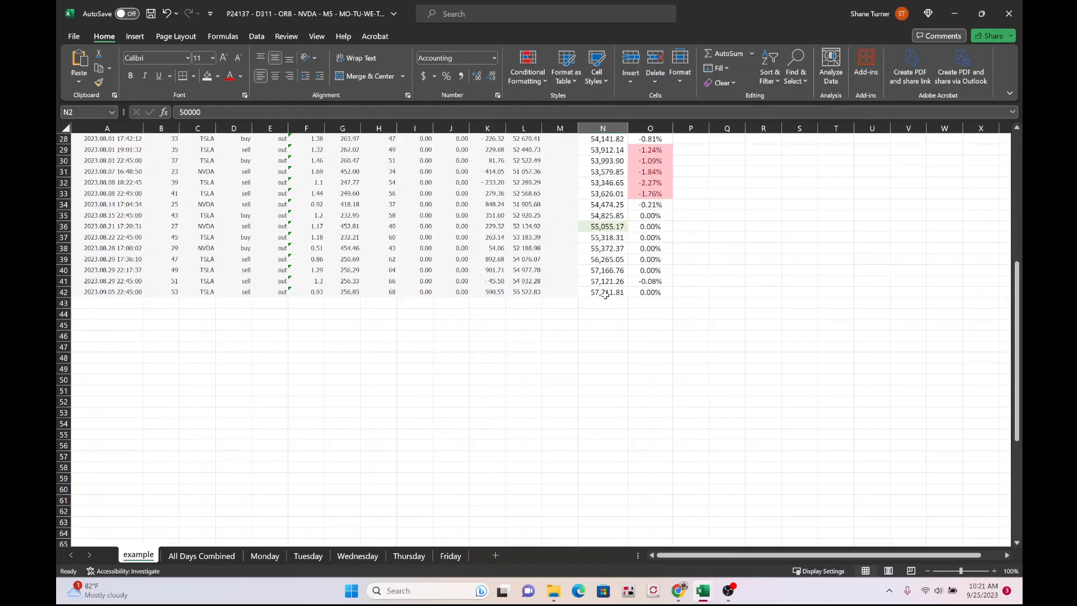
left_click(617, 289, "shift")
scroll(739, 281, "up", 9)
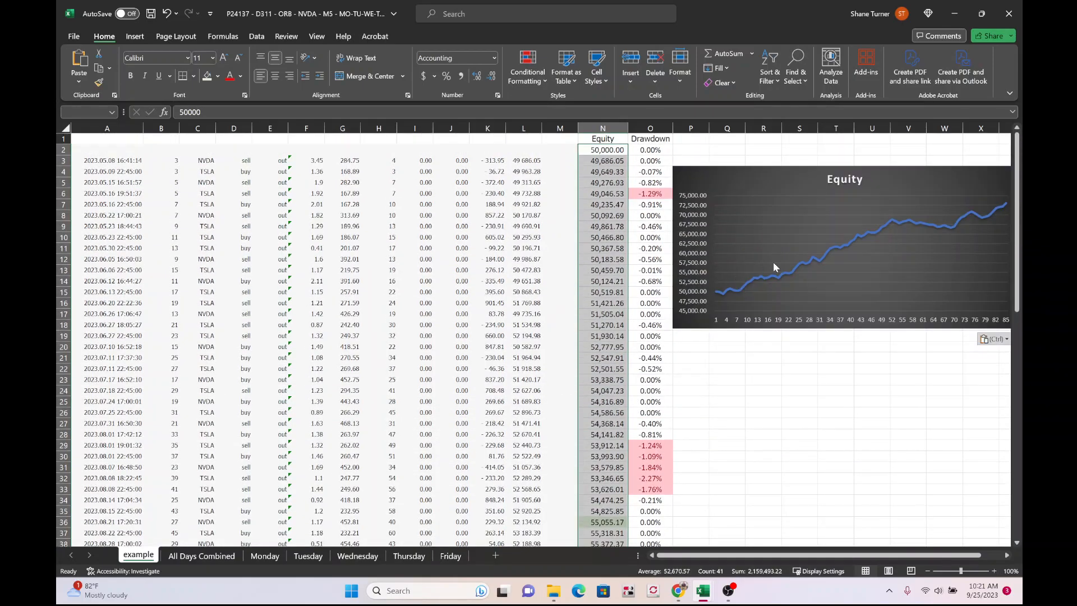
Change the Equity chart's source data to the equity values in N2:N42 of the example sheet
right_click(773, 261)
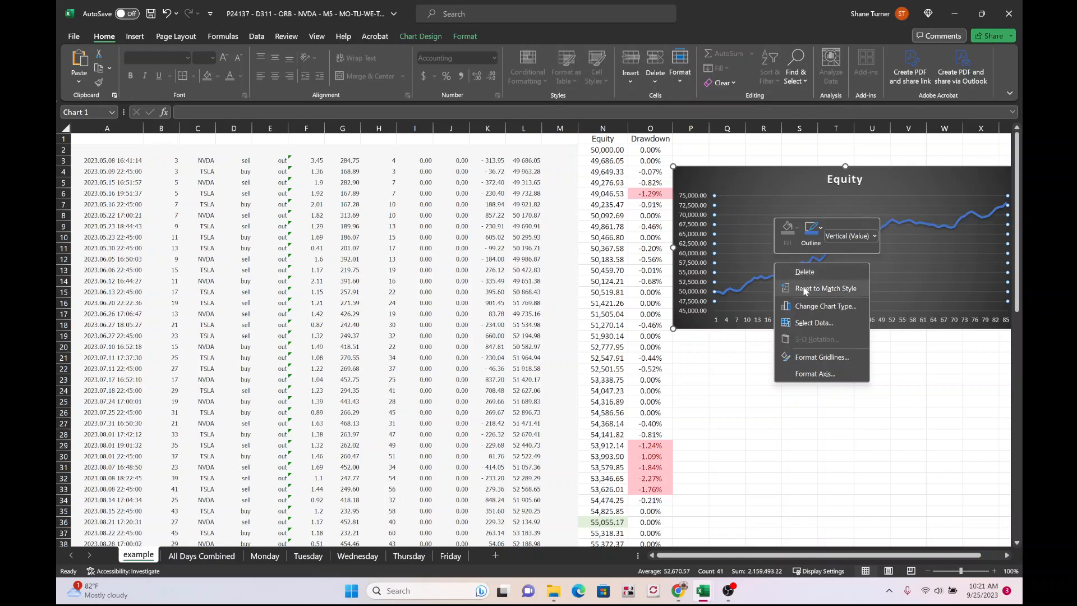
left_click(806, 311)
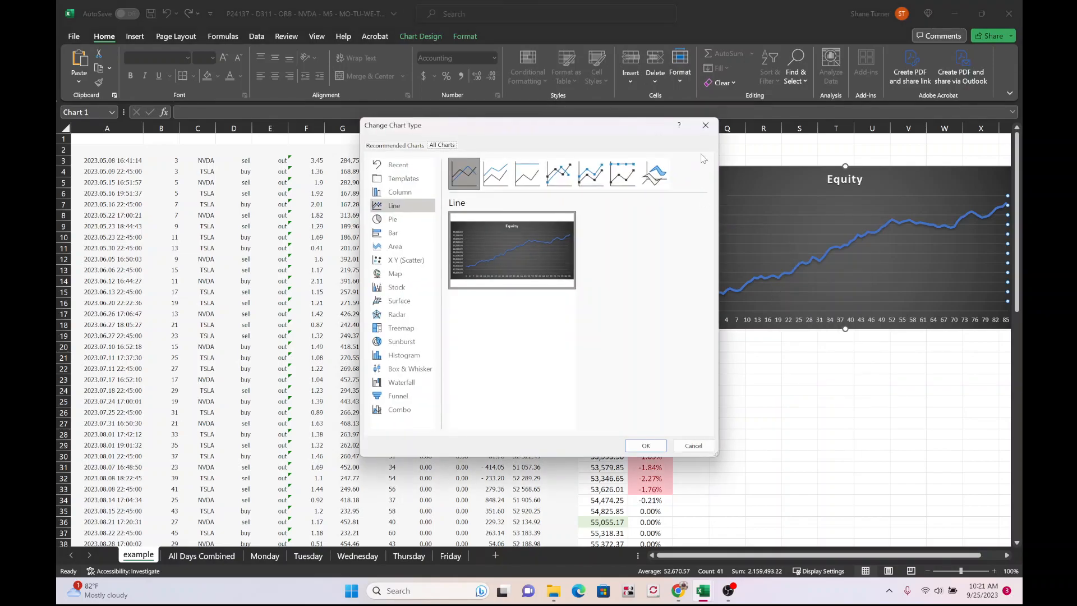
left_click(705, 126)
right_click(777, 234)
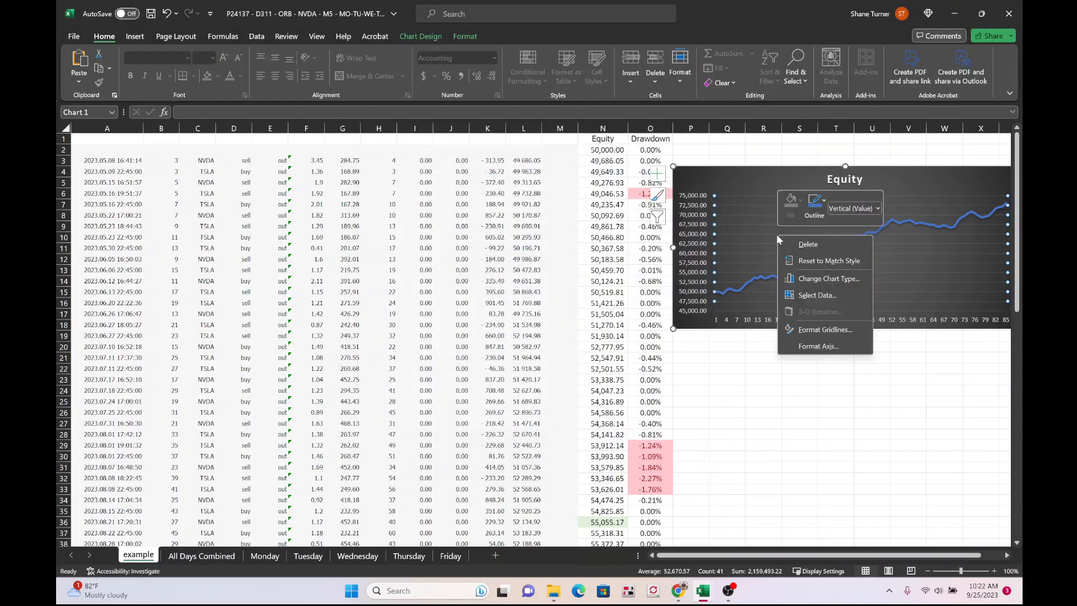
left_click(808, 294)
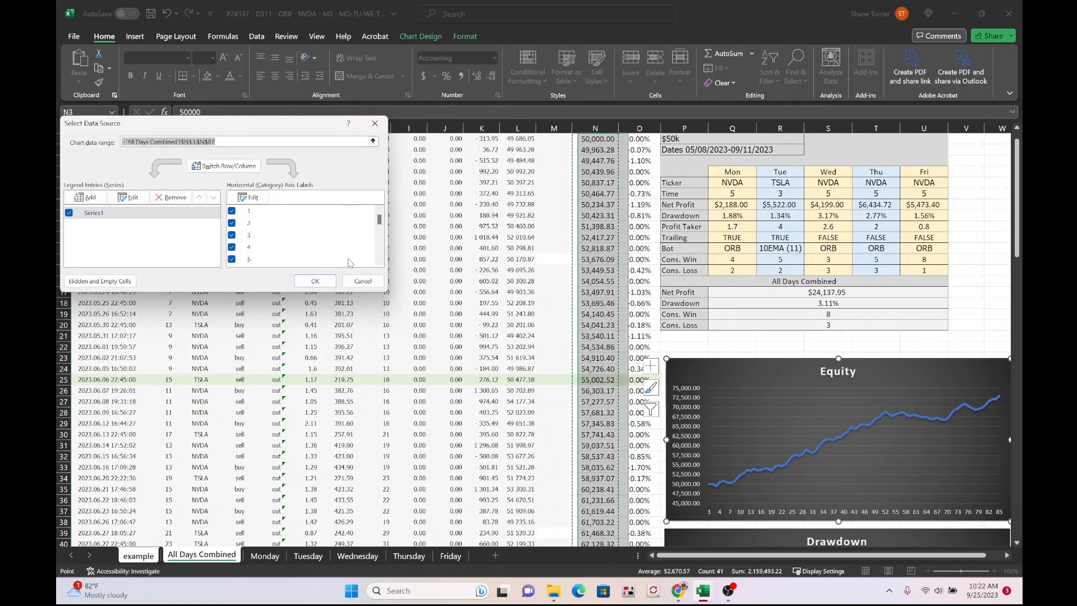
left_click(140, 556)
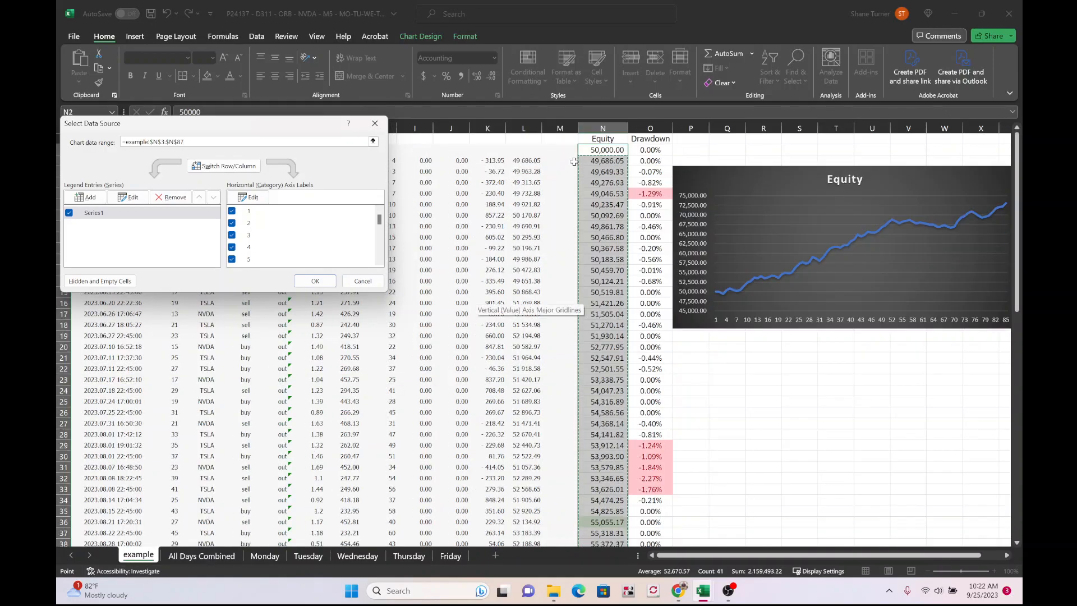
left_click_drag(596, 152, 599, 362)
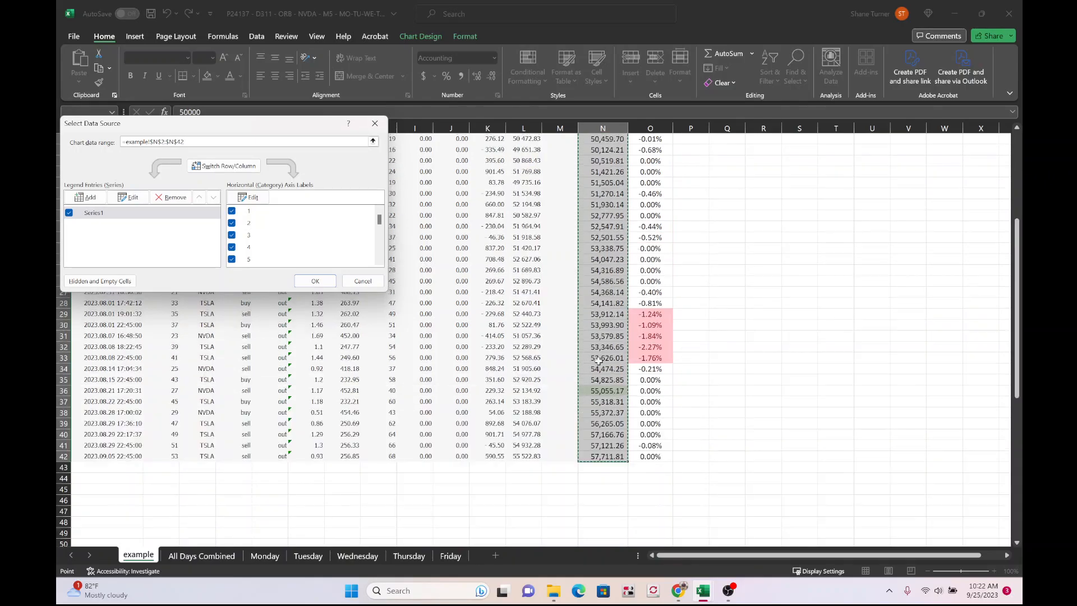
left_click(315, 280)
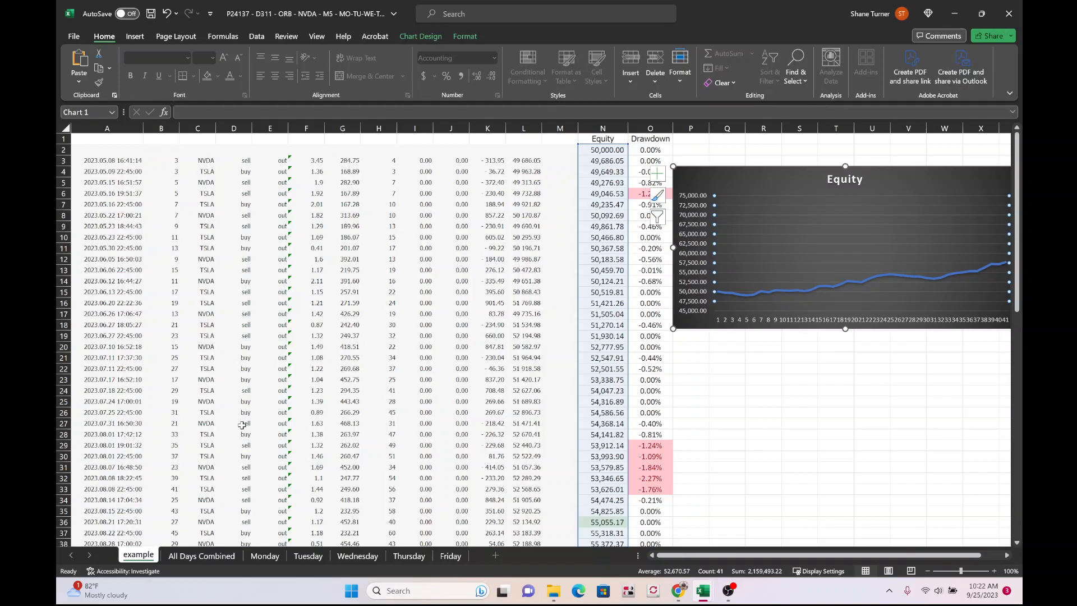
left_click(208, 557)
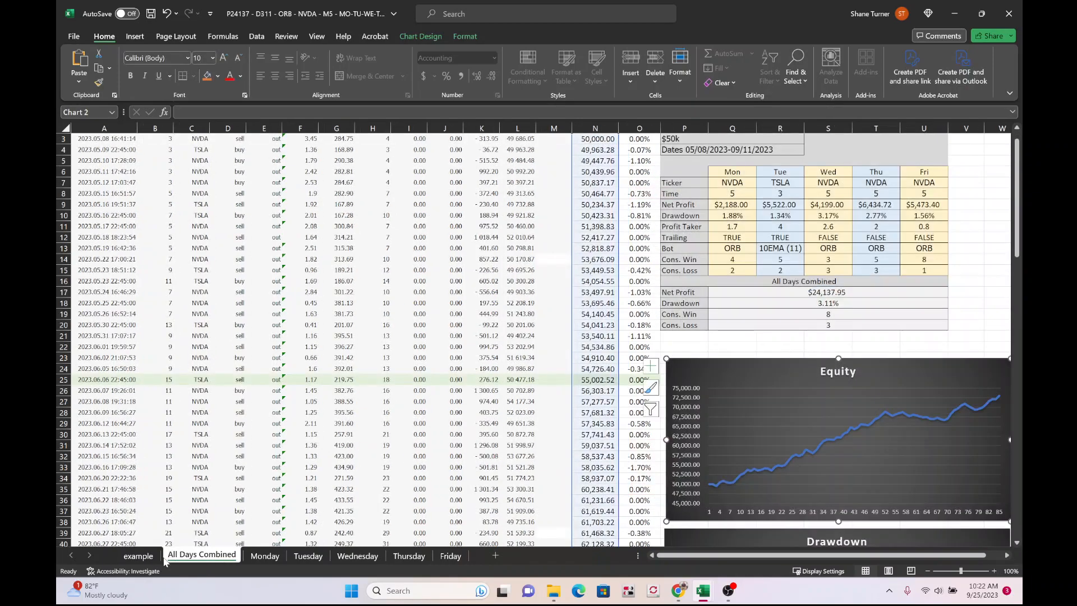
left_click(138, 556)
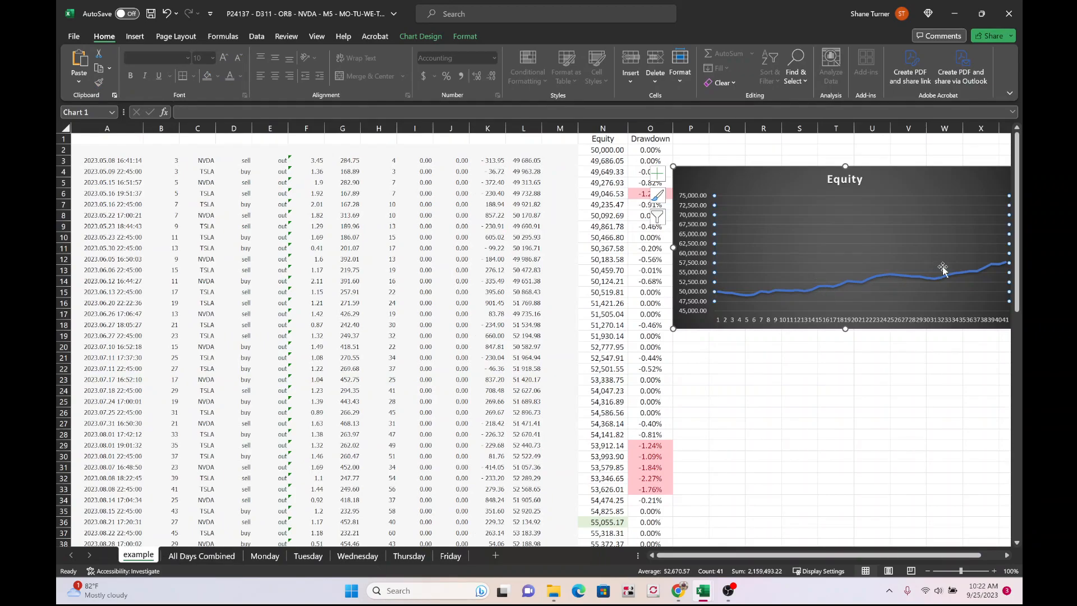
right_click(699, 245)
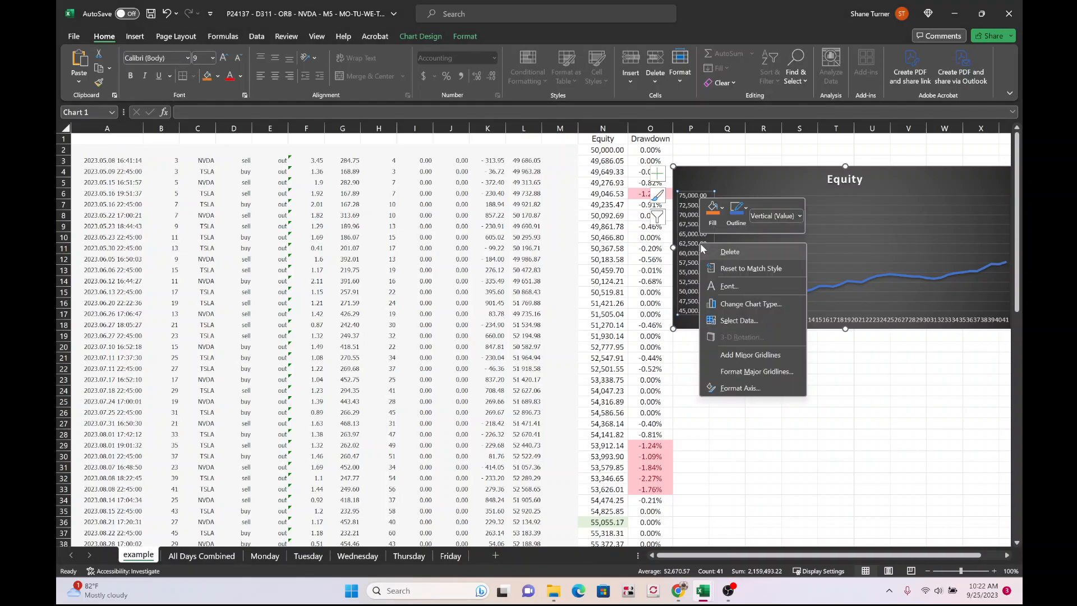
left_click(727, 321)
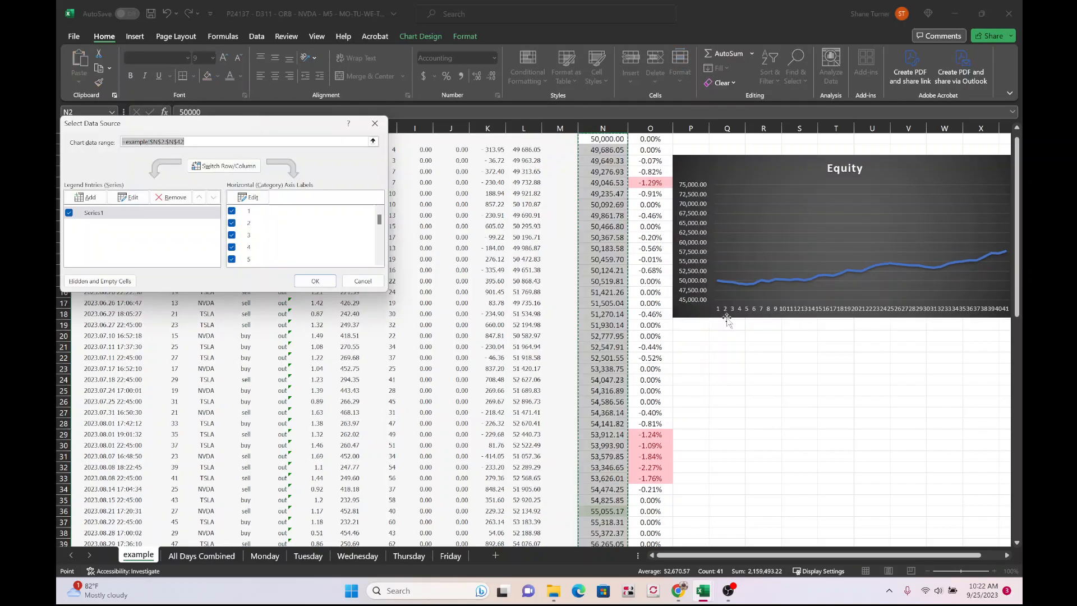
left_click(372, 284)
Set the Equity chart's vertical axis bounds to a minimum of 48000 and a maximum of 62500
right_click(690, 231)
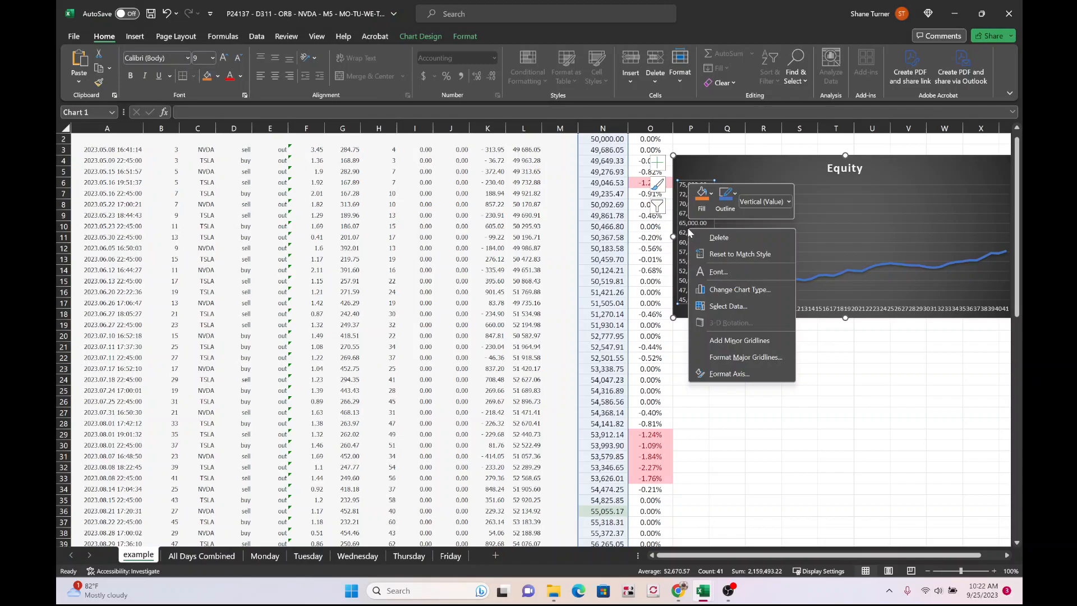
left_click(727, 374)
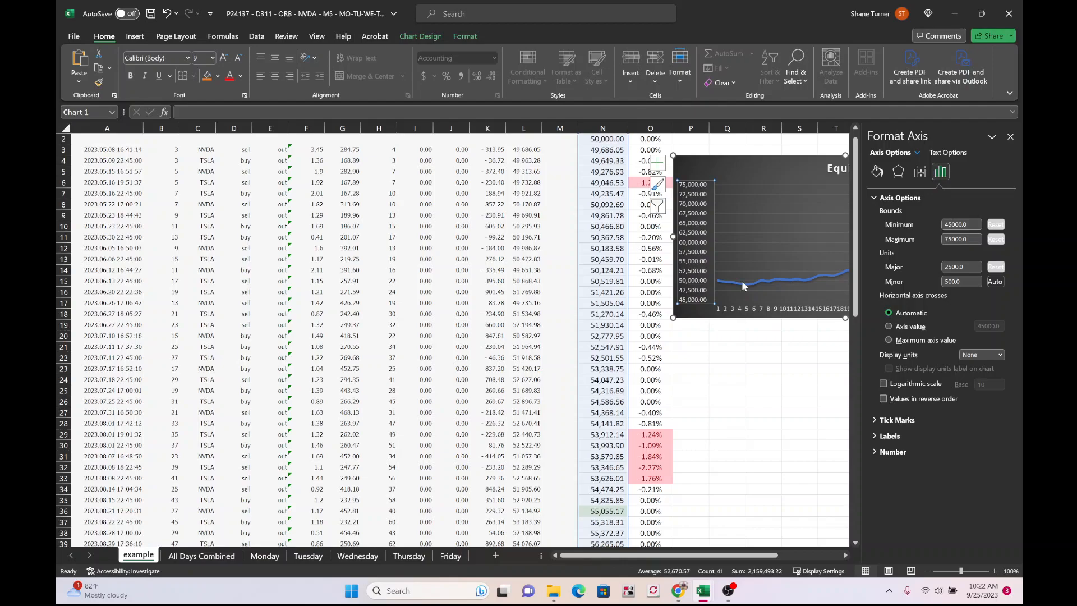
mouse_move(722, 287)
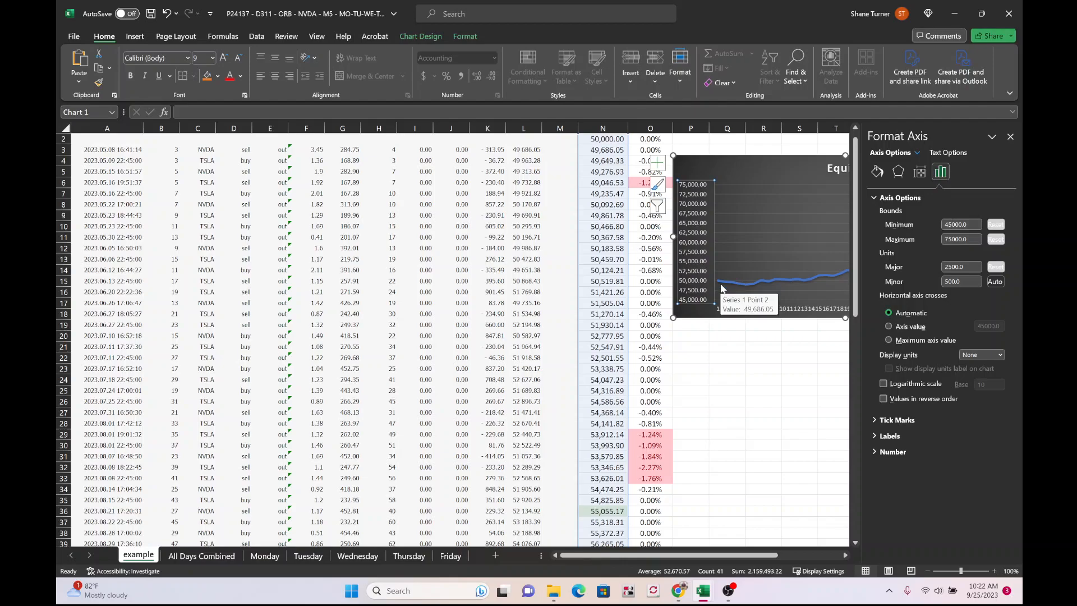
scroll(673, 406, "down", 2)
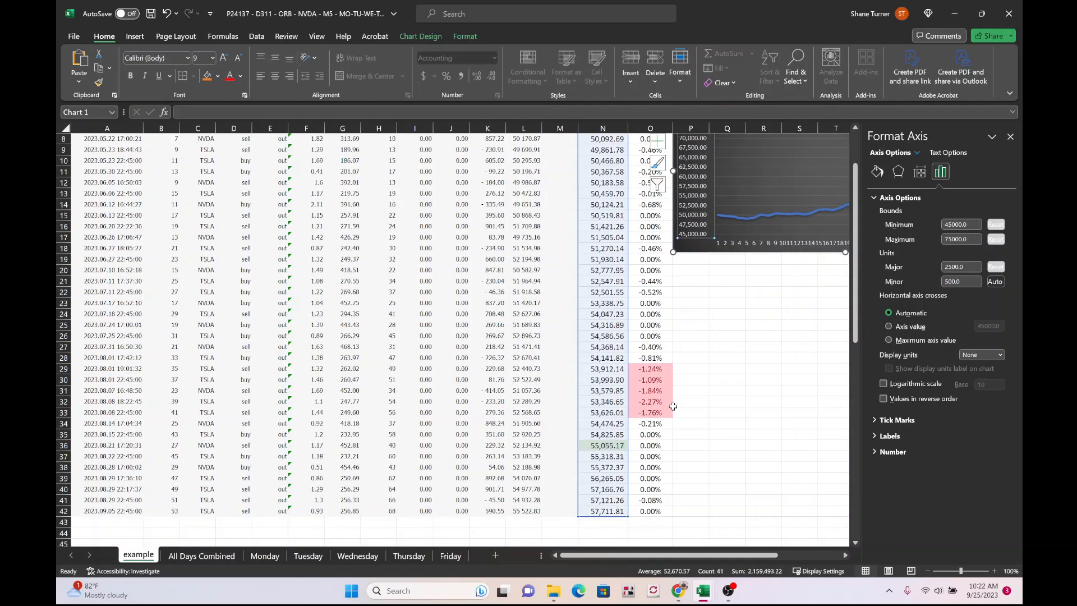
scroll(673, 406, "up", 3)
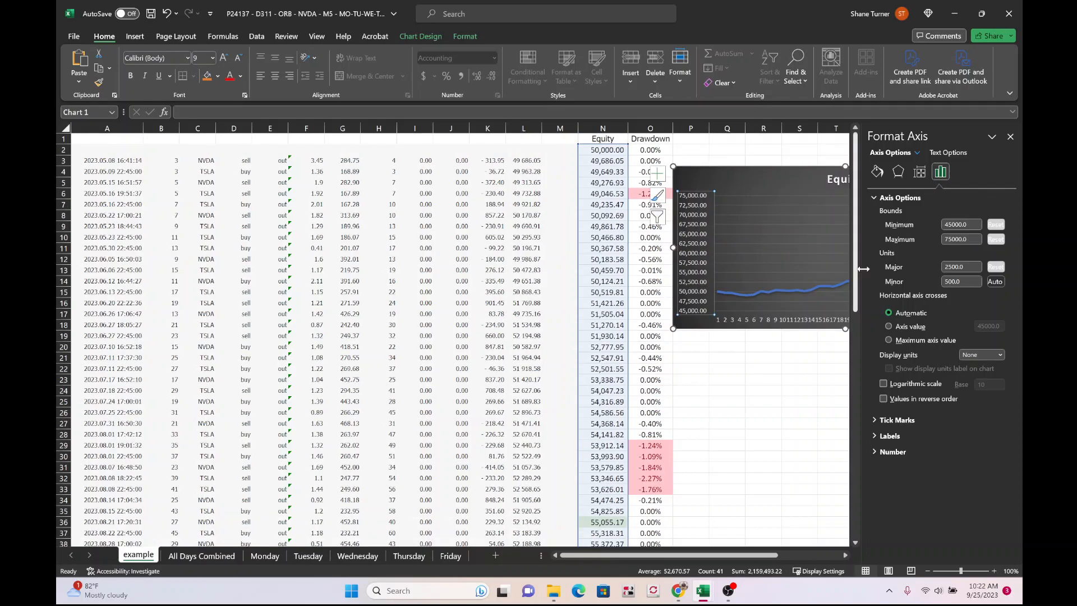
left_click(952, 225)
type("48")
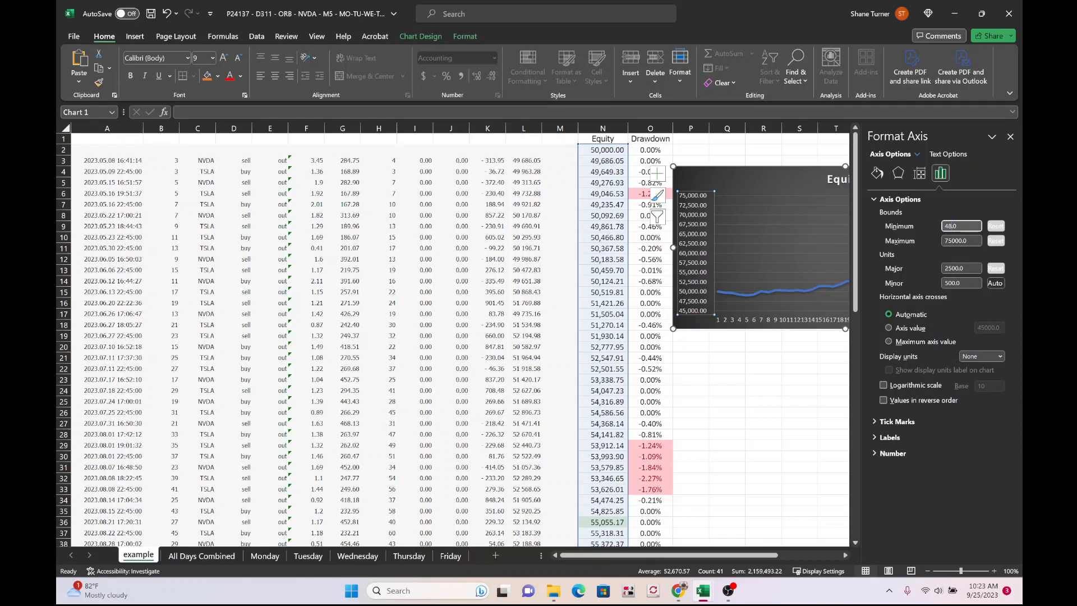
type("000")
left_click(952, 240)
type("62500")
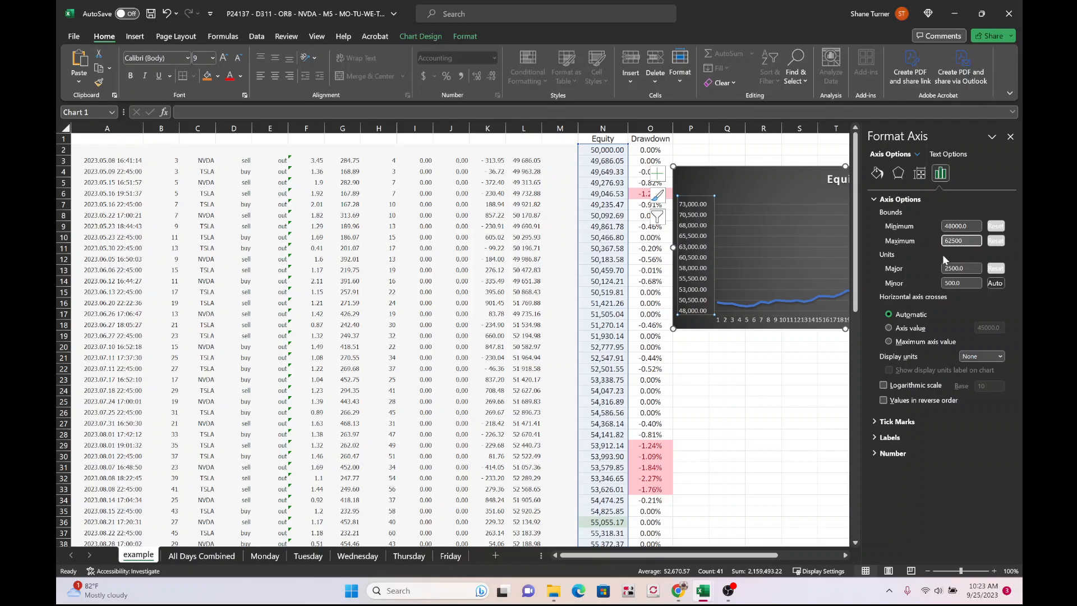
key("Return")
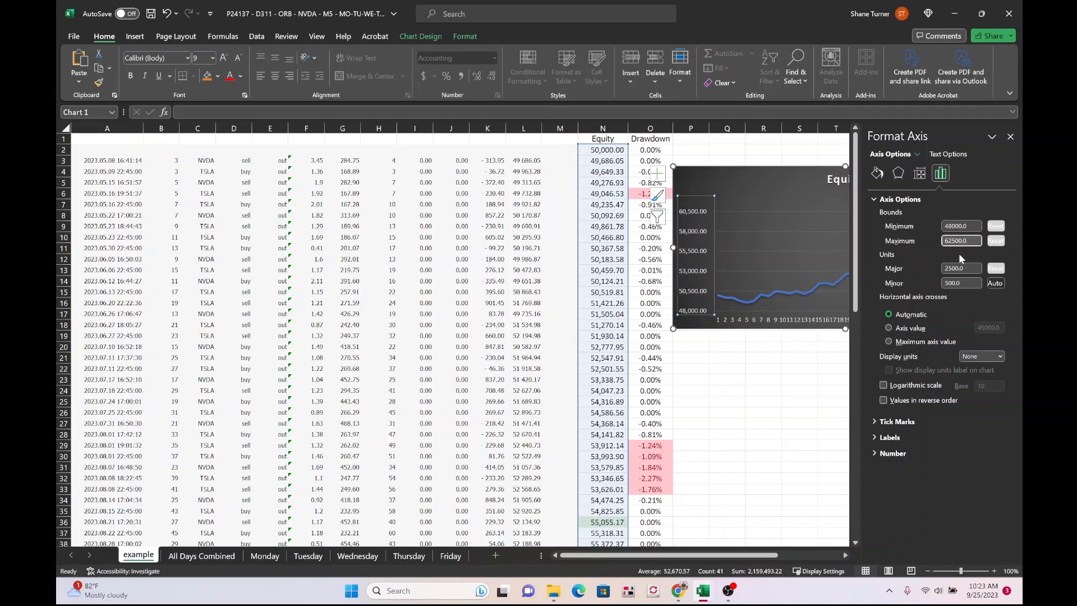
left_click(795, 374)
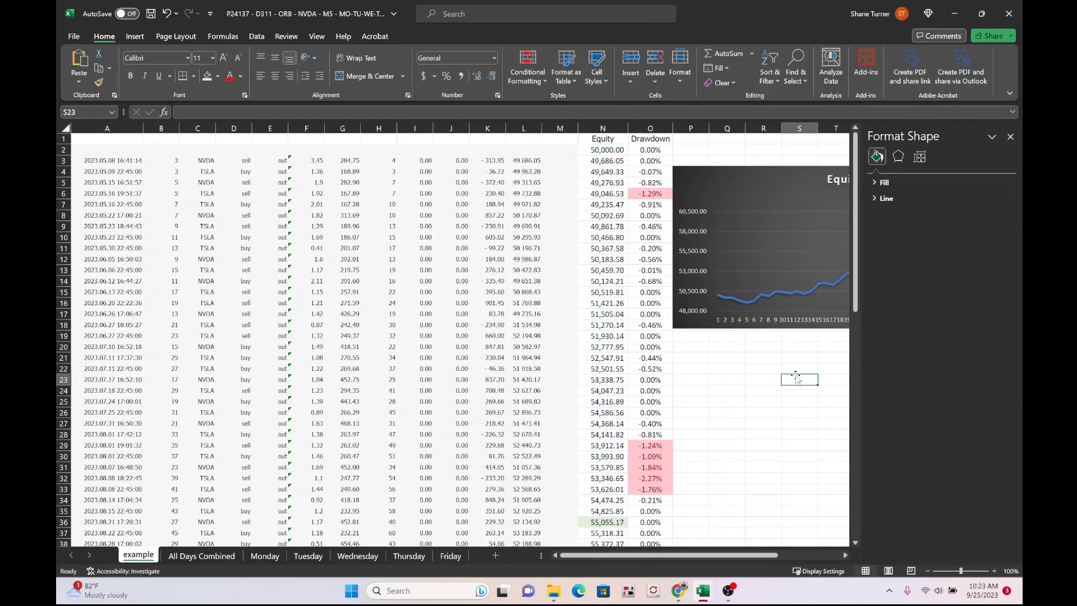
left_click_drag(726, 557, 788, 556)
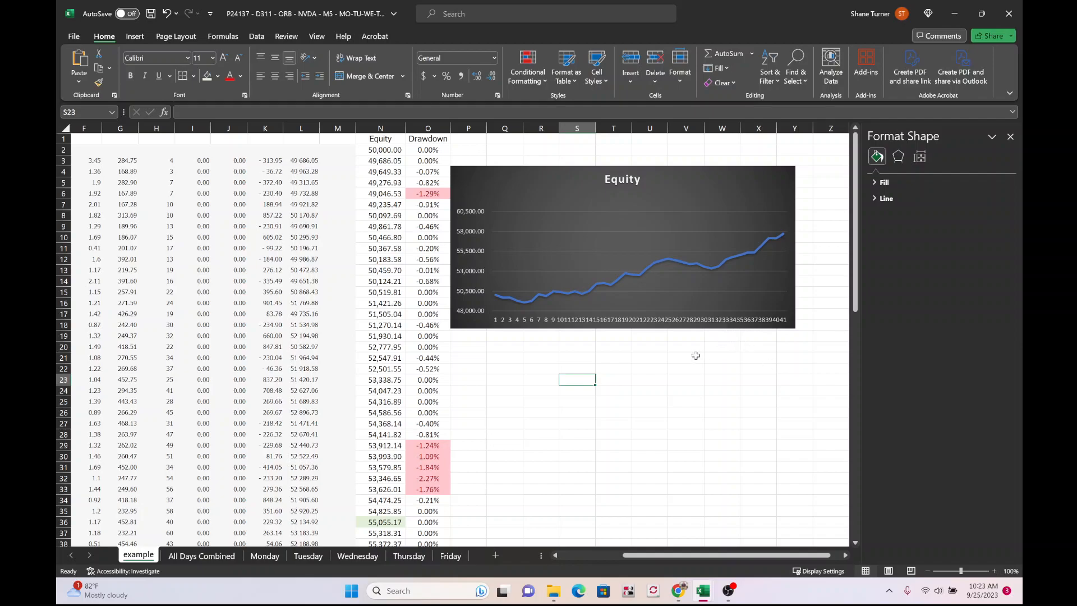
Try to copy the Drawdown chart from the All Days Combined sheet onto the example sheet
left_click(218, 556)
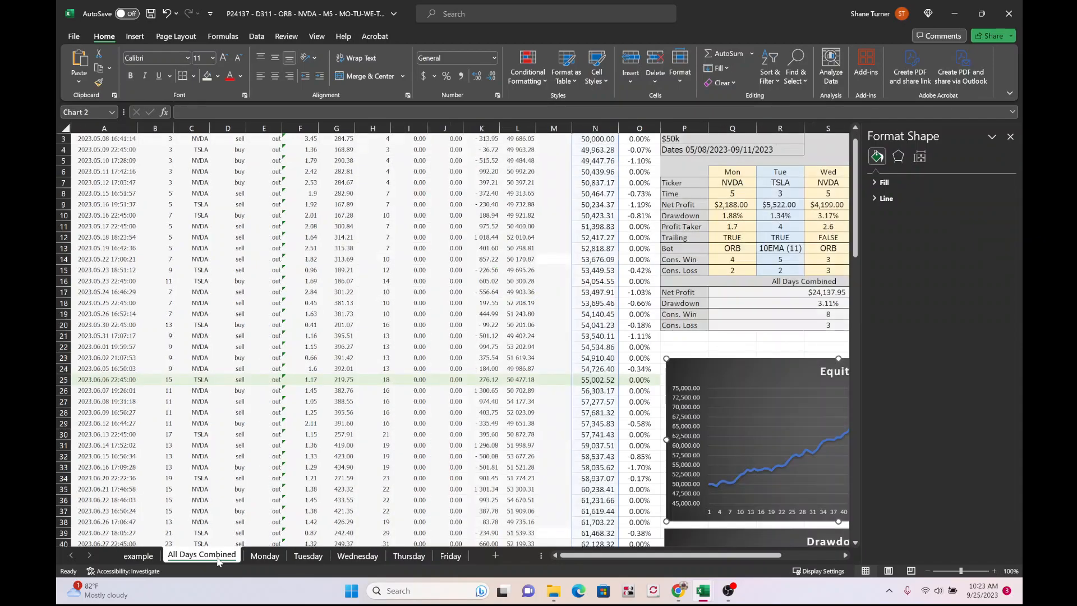
scroll(775, 374, "down", 4)
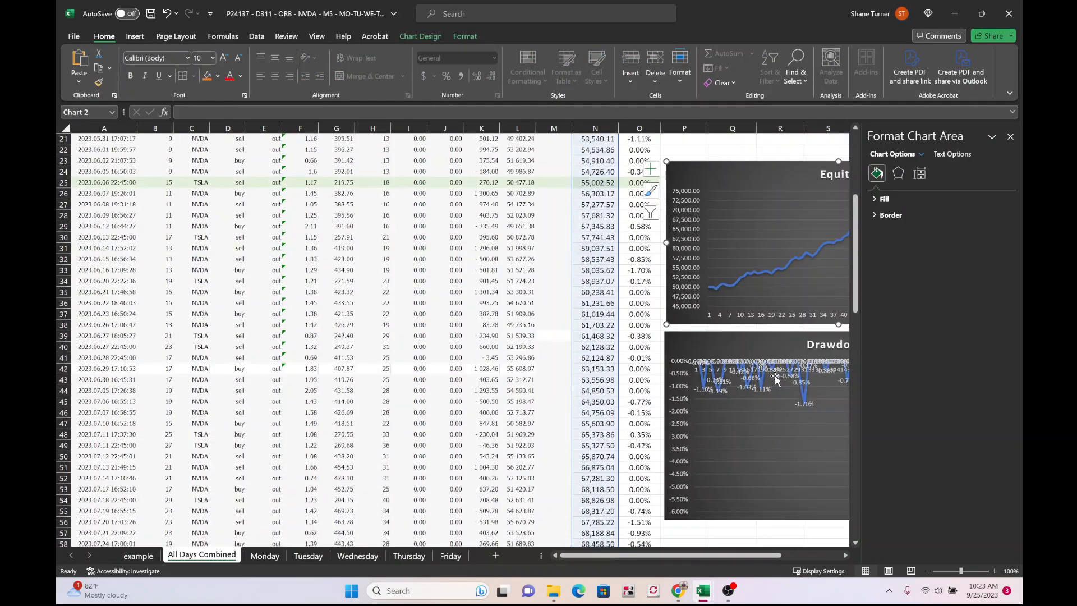
left_click(766, 412)
left_click(766, 412)
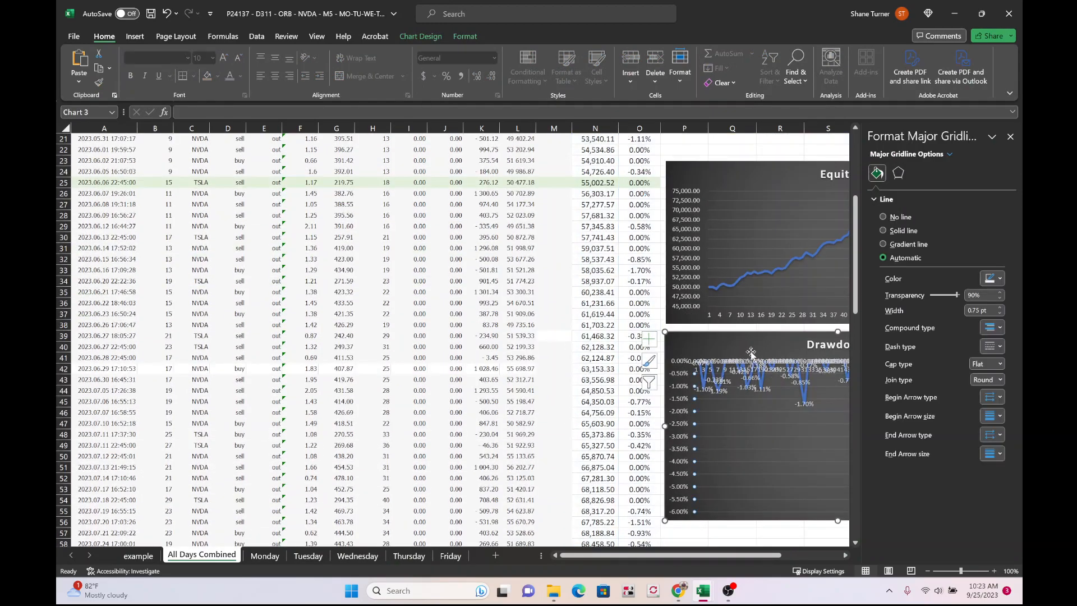
right_click(749, 351)
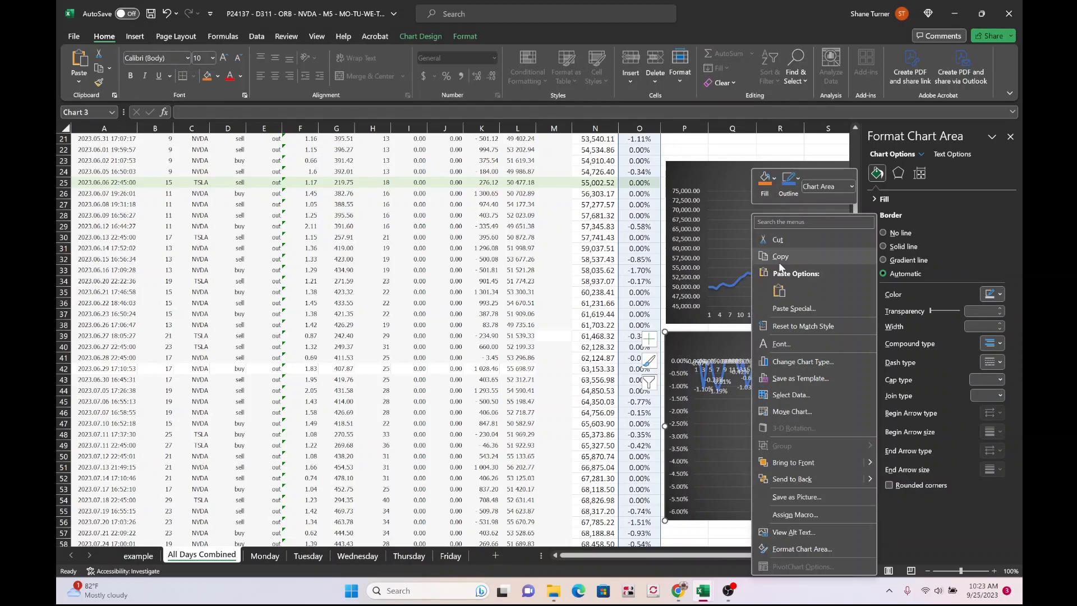
left_click(140, 555)
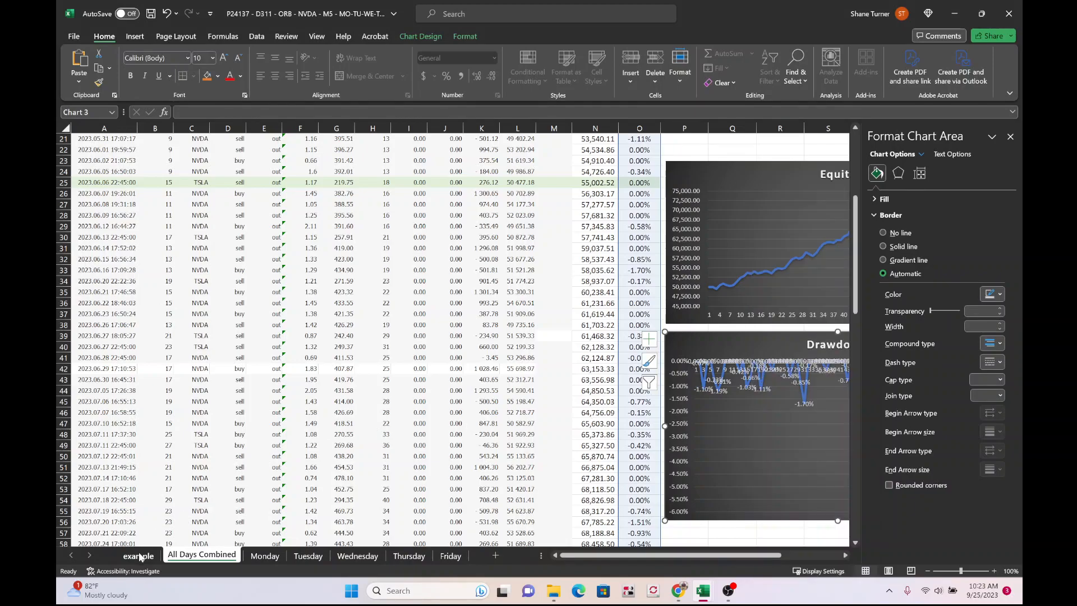
key("ctrl+v")
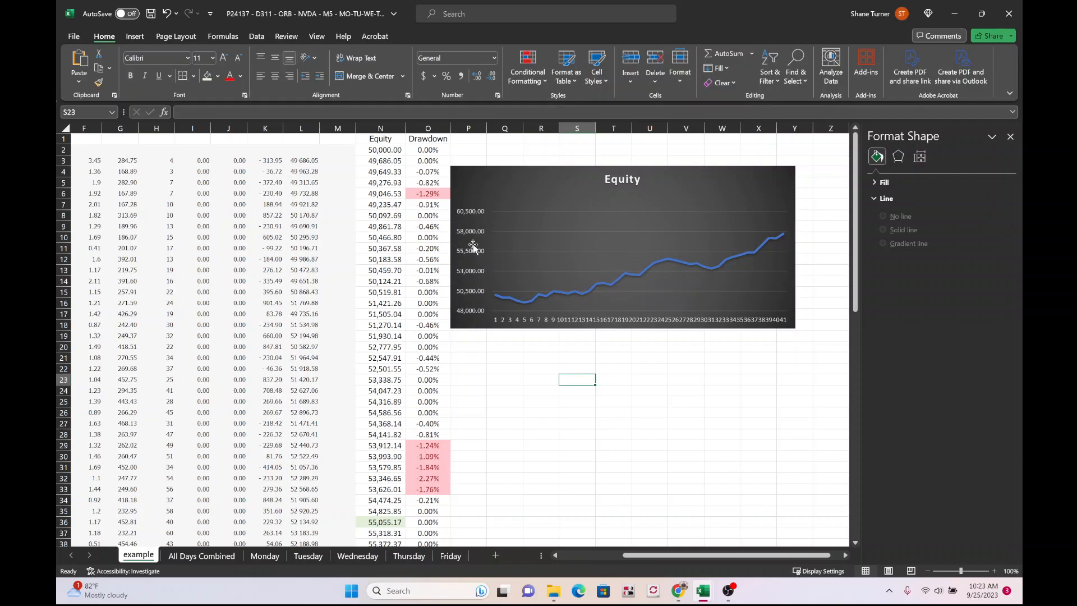
Insert a 2-D area chart of the Equity and Drawdown columns on the example sheet and place it below the Equity chart
left_click(478, 348)
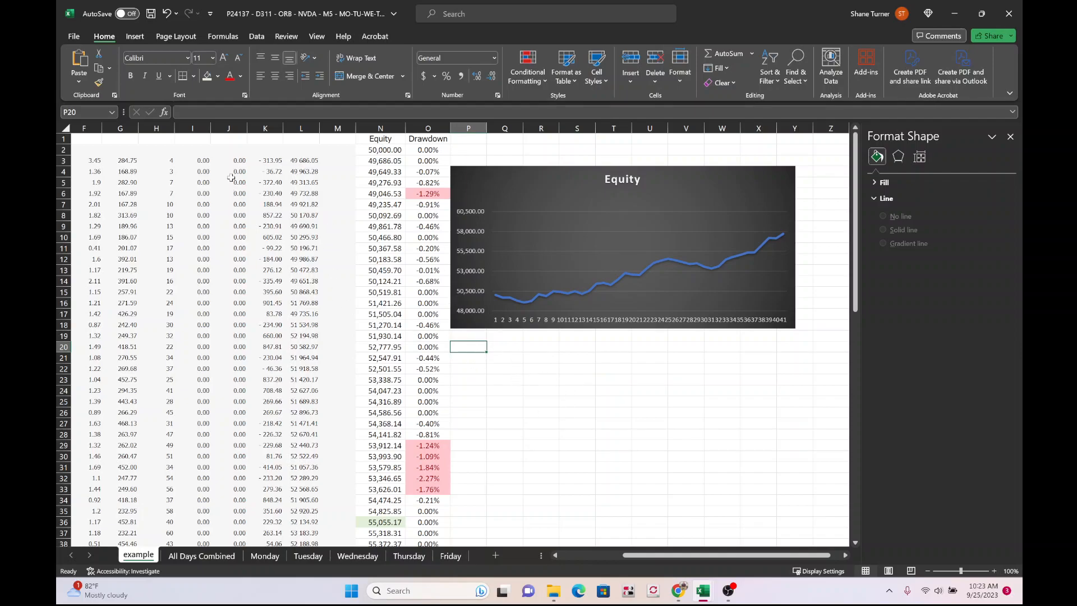
left_click(263, 40)
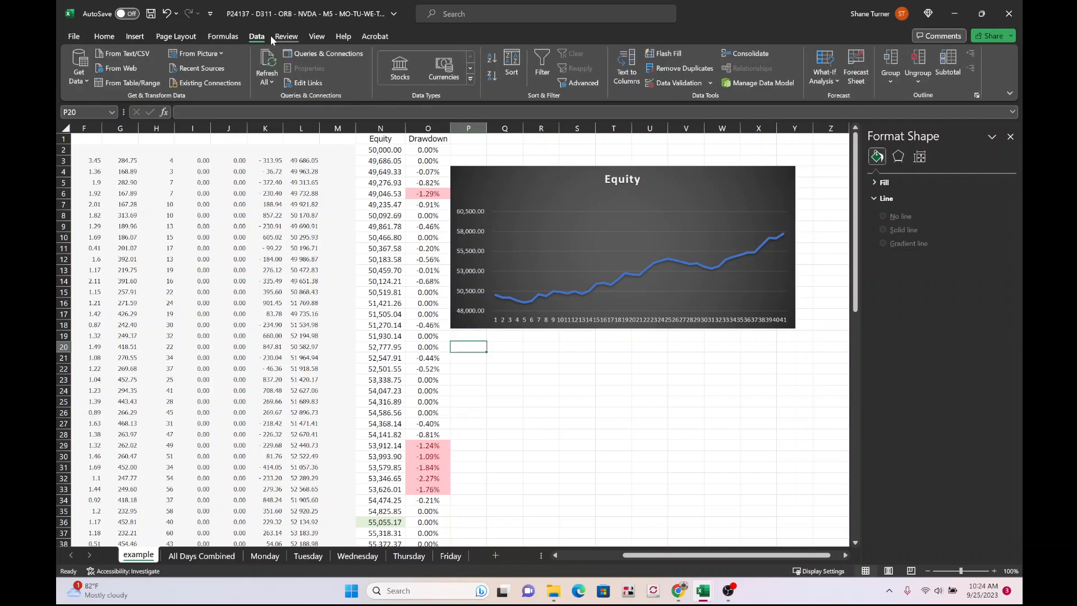
left_click(139, 41)
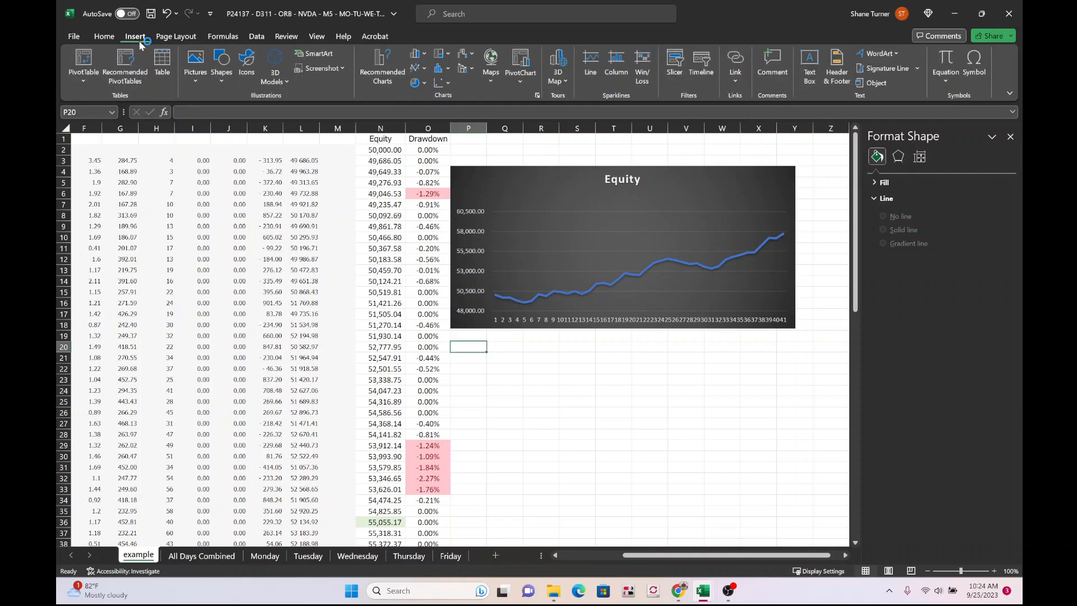
left_click(423, 55)
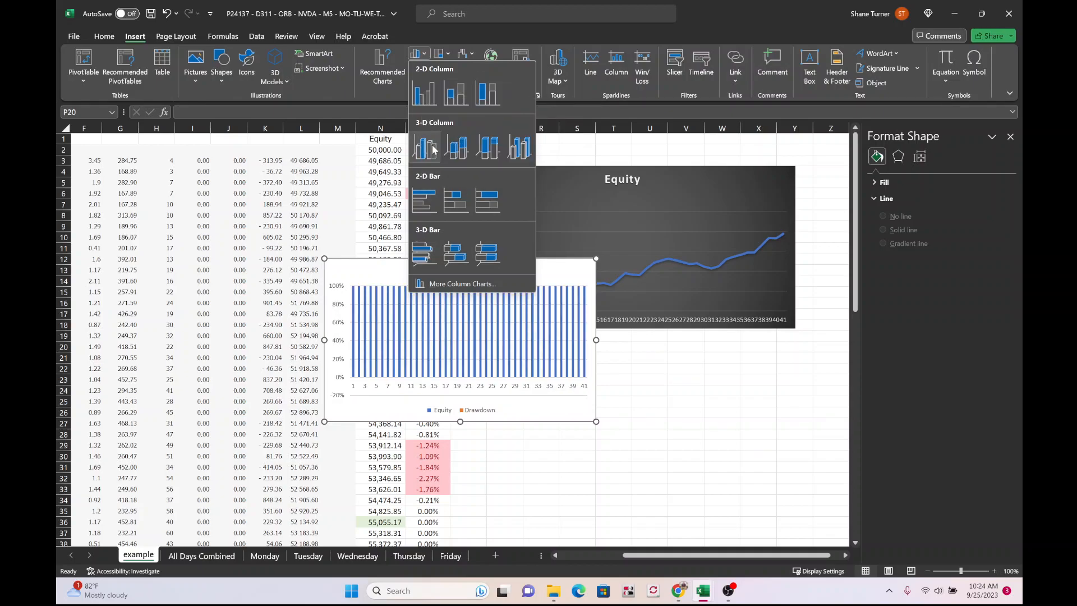
left_click(418, 68)
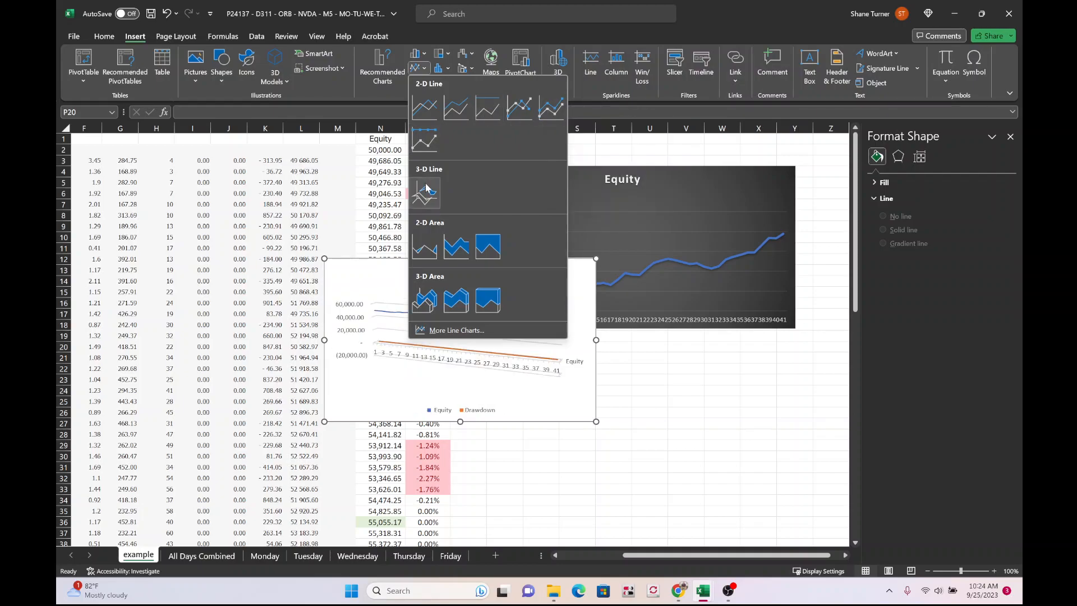
left_click(430, 250)
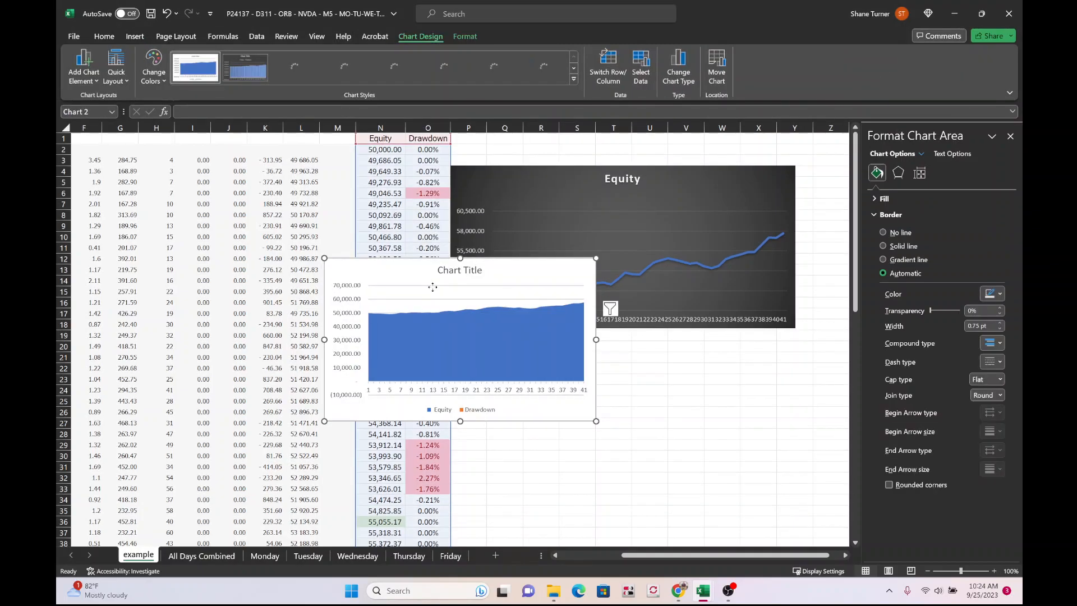
left_click_drag(432, 287, 604, 373)
Review the bounds and units of the new area chart's vertical axis in its Format Axis settings, and close them
right_click(628, 419)
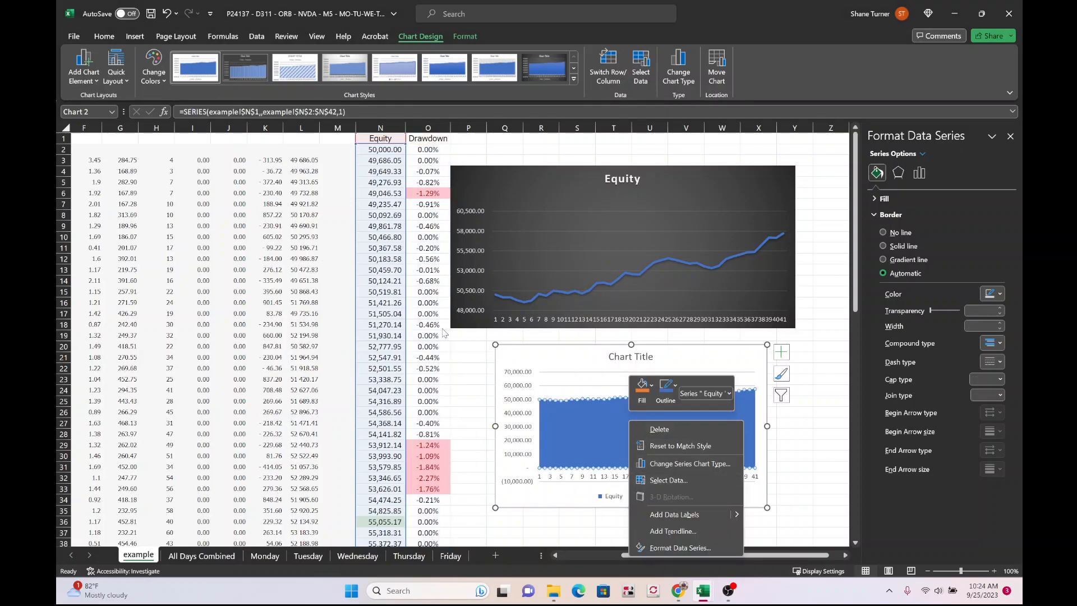
right_click(513, 399)
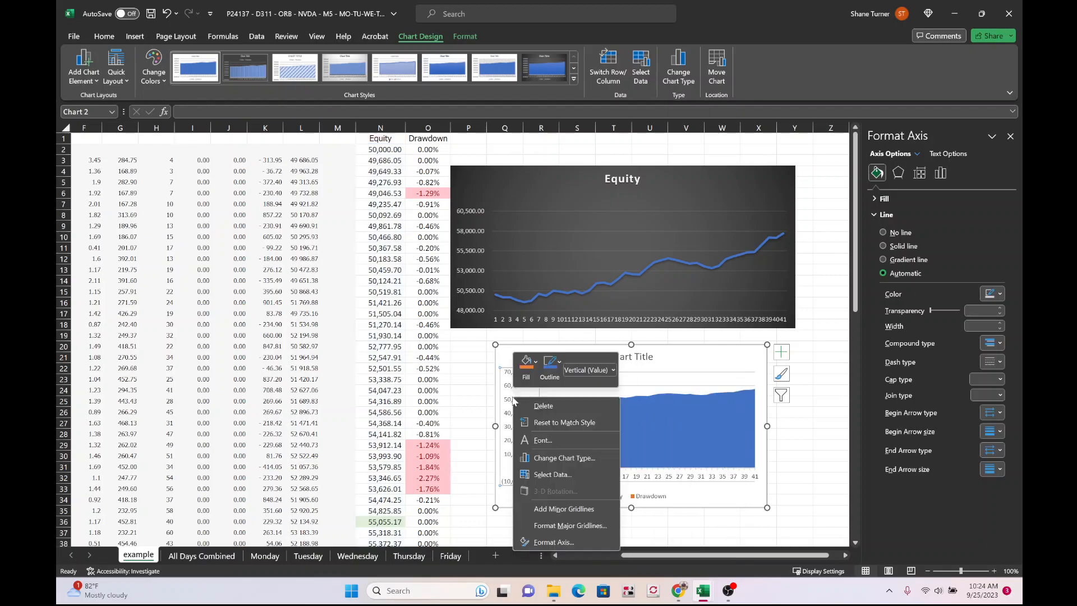
left_click(552, 542)
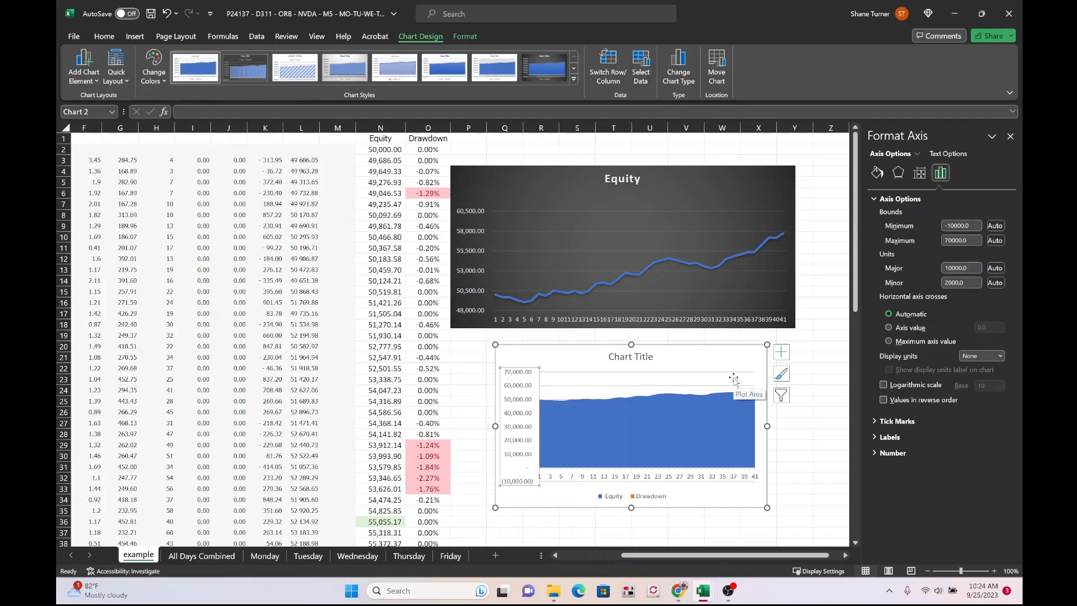
left_click(1011, 137)
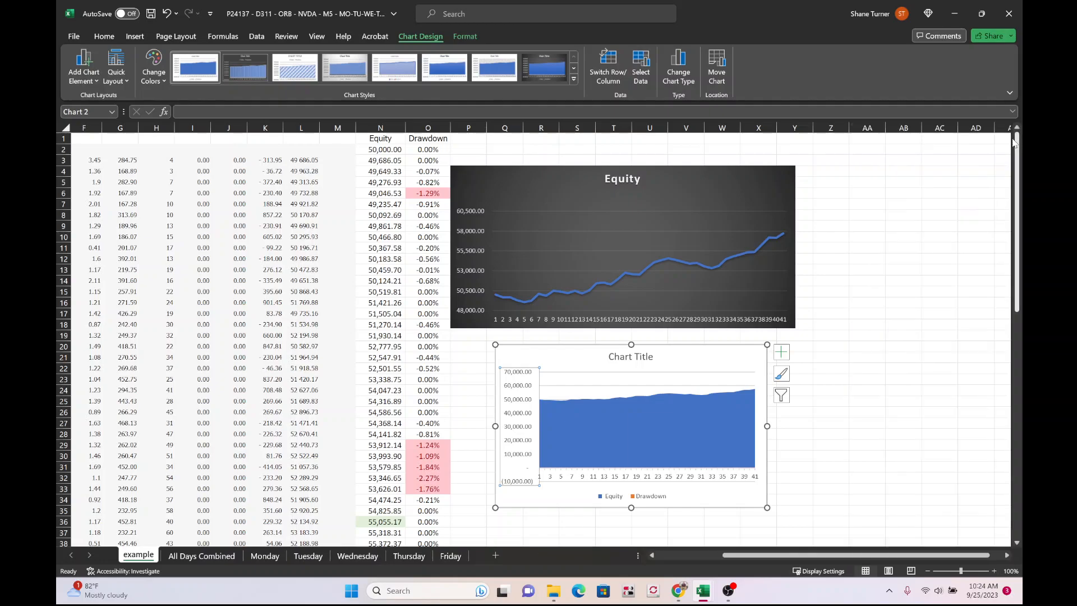